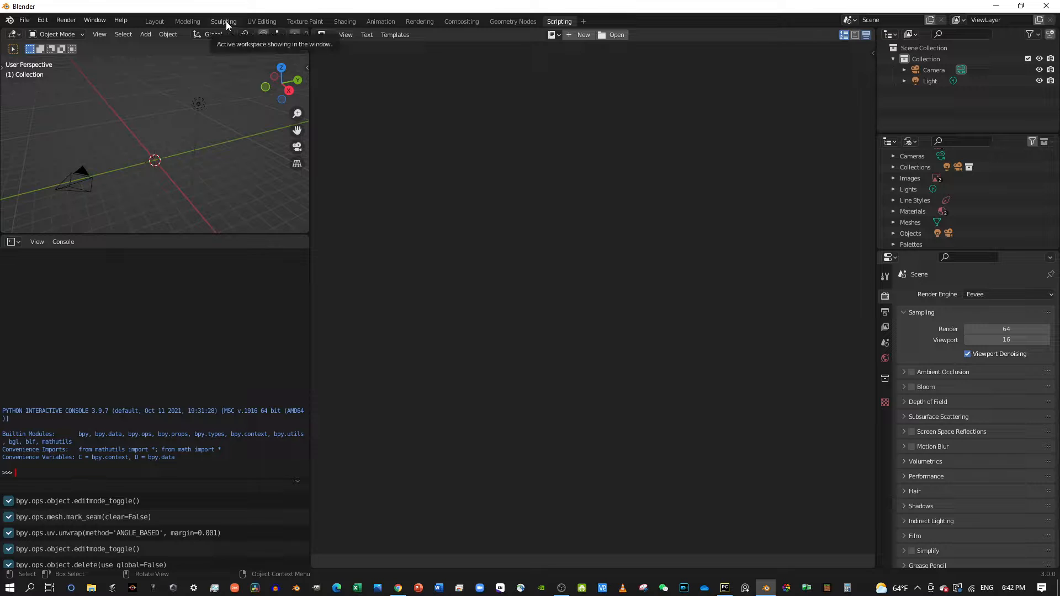
Step: Switch to the Layout workspace and search the add-ons in the preferences for "extr"
click(223, 21)
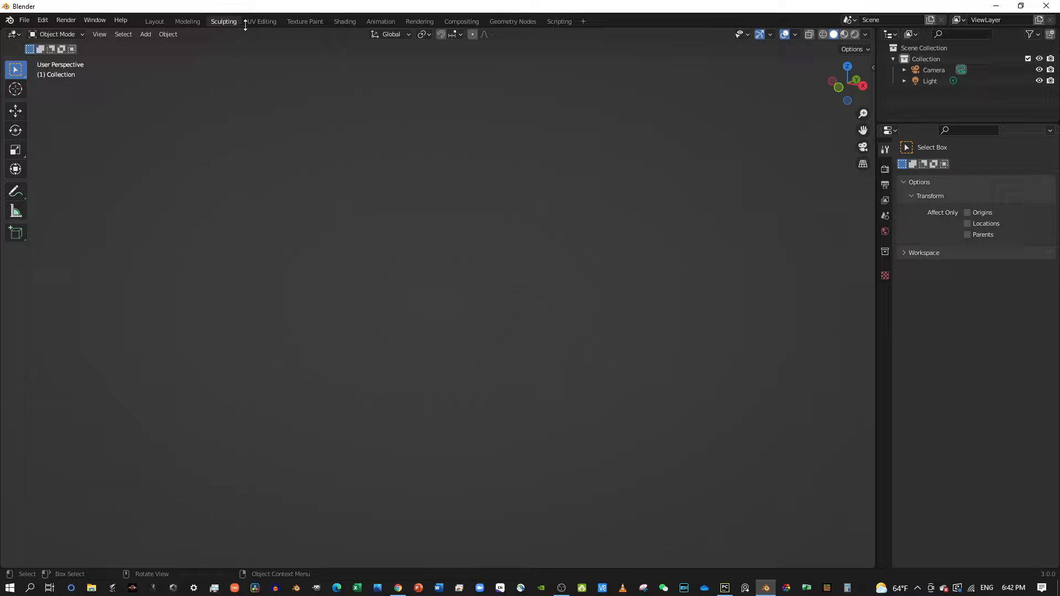
click(156, 21)
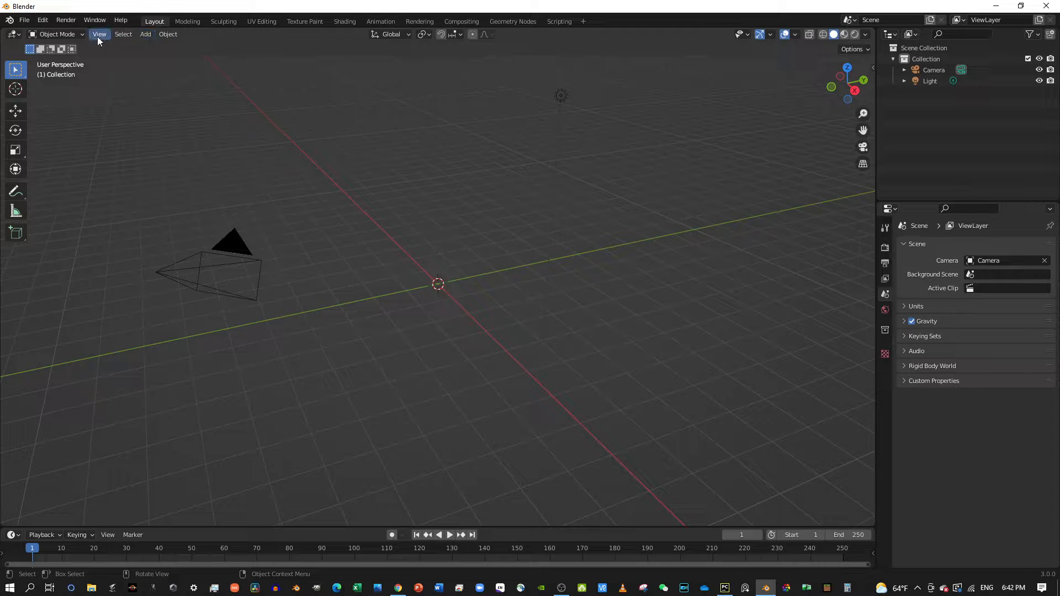
click(42, 20)
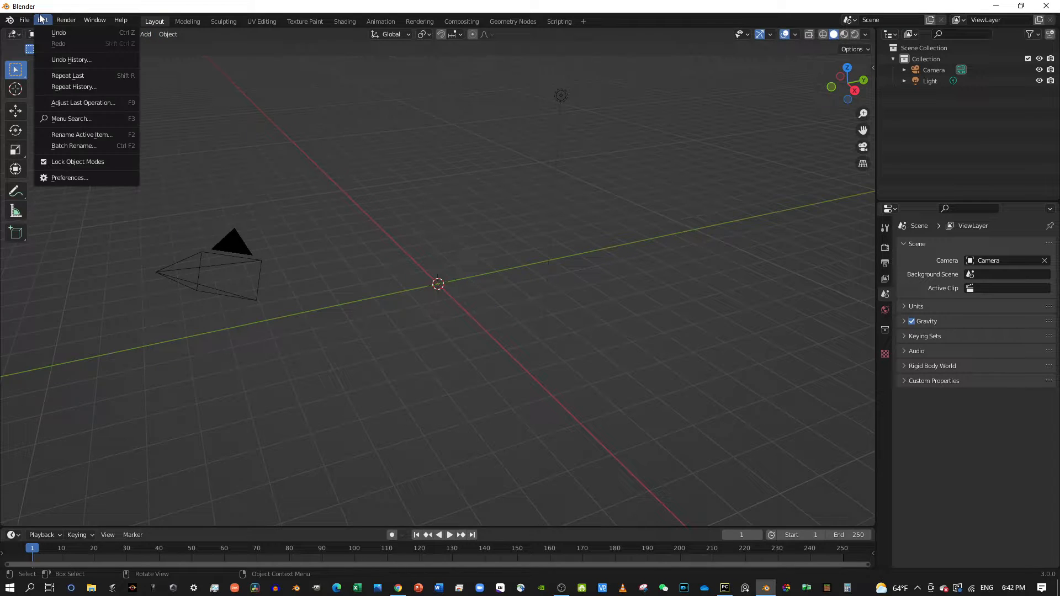
click(86, 180)
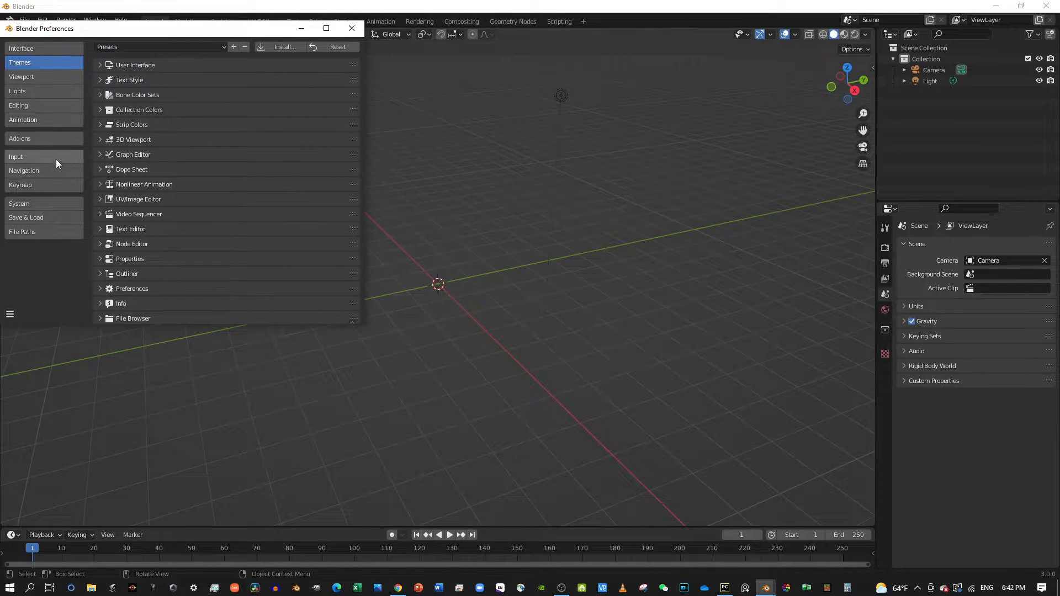
click(44, 138)
click(287, 61)
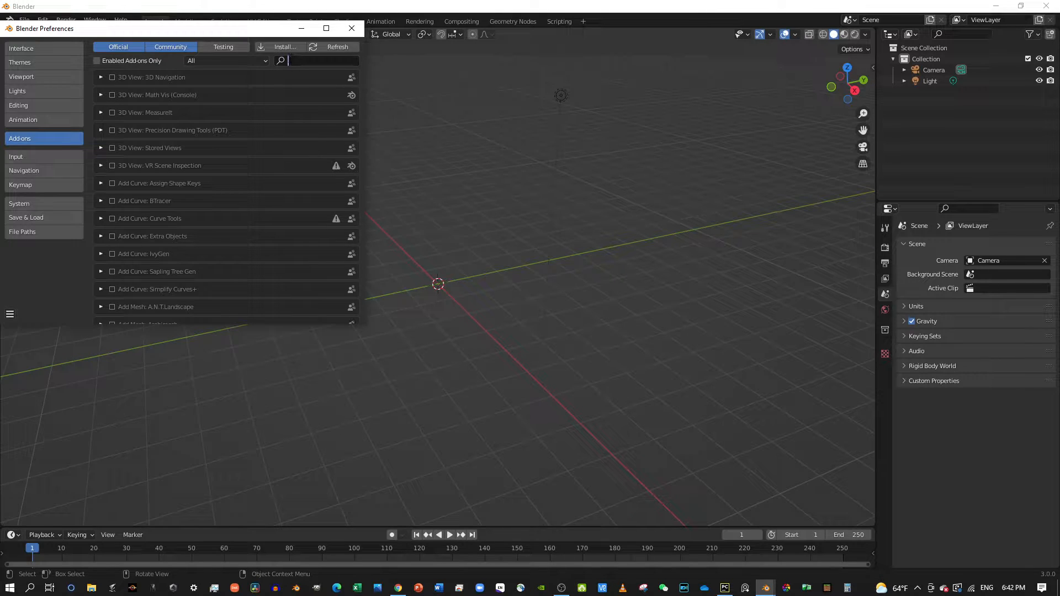
text(et)
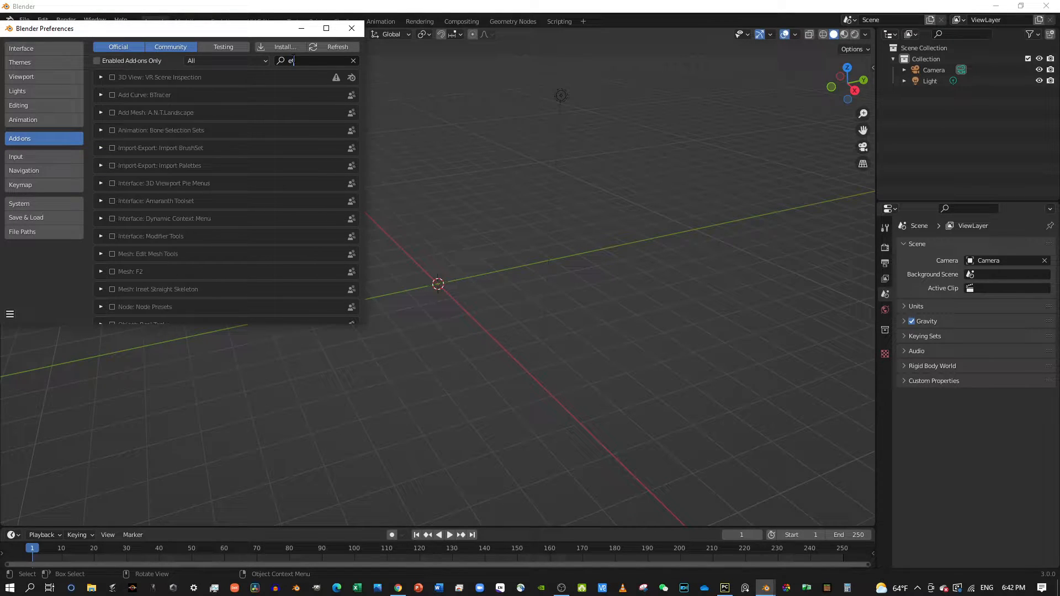
text(h)
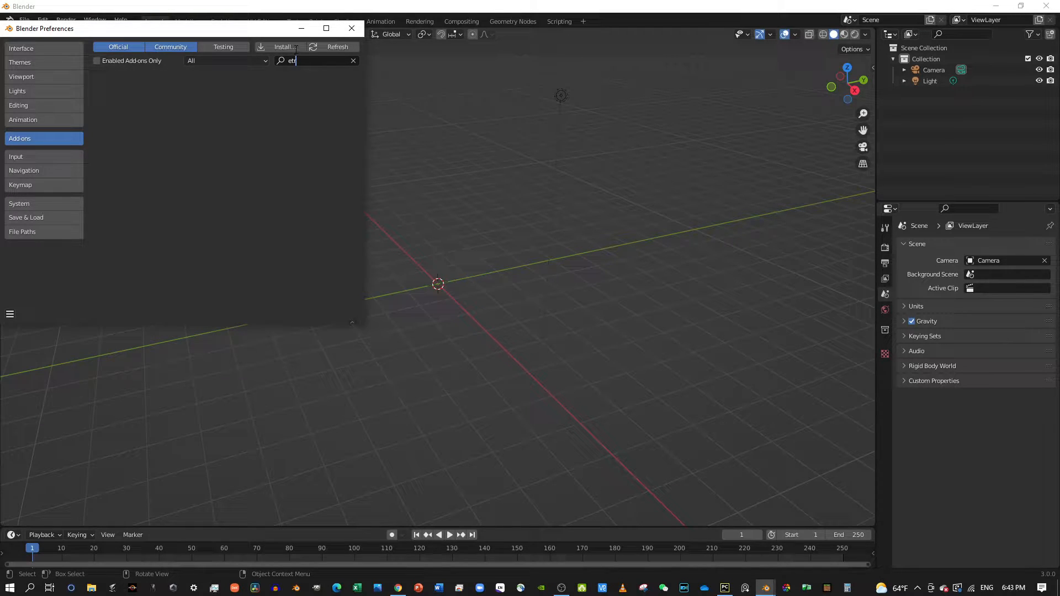
key(BackSpace)
key(BackSpace)
text(xtr)
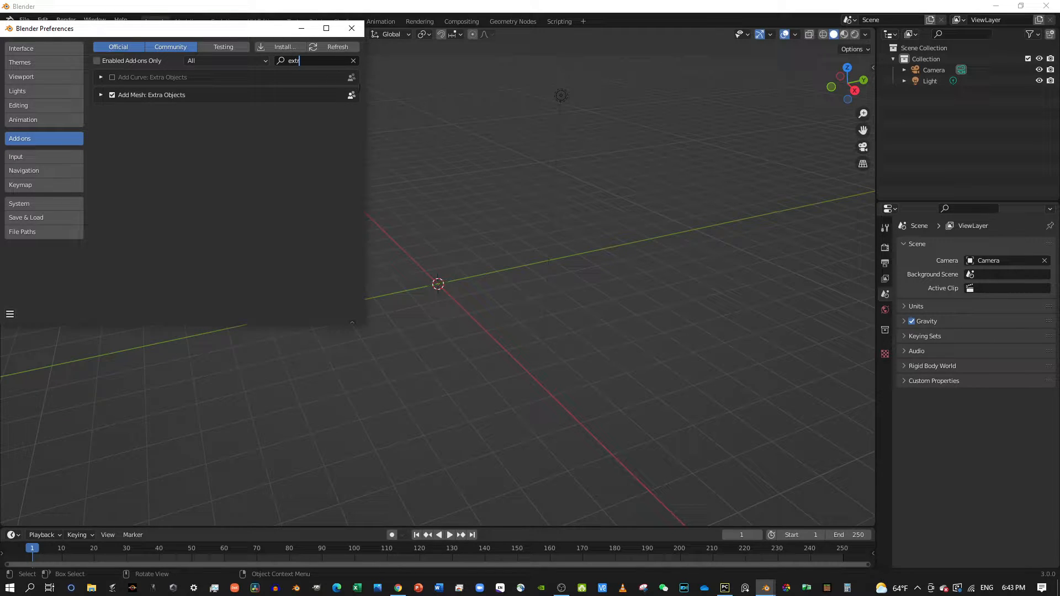
Step: Enable the Add Mesh: Extra Objects add-on and close the preferences
click(113, 97)
click(112, 95)
click(112, 95)
click(112, 95)
click(112, 95)
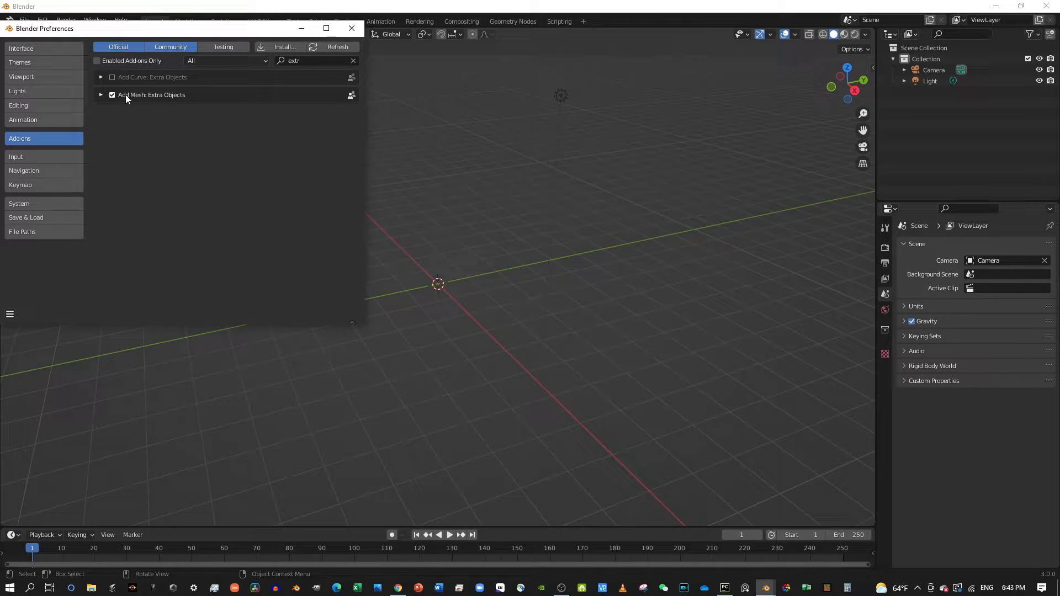
click(351, 28)
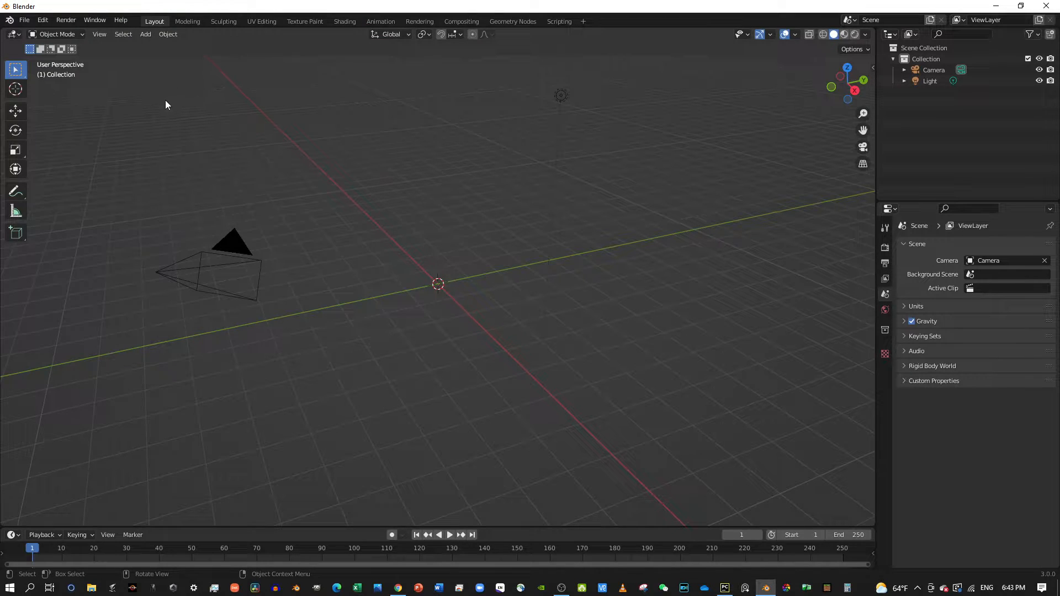
Step: Add a Round Cube mesh at the world origin
click(145, 35)
mouse_move(162, 47)
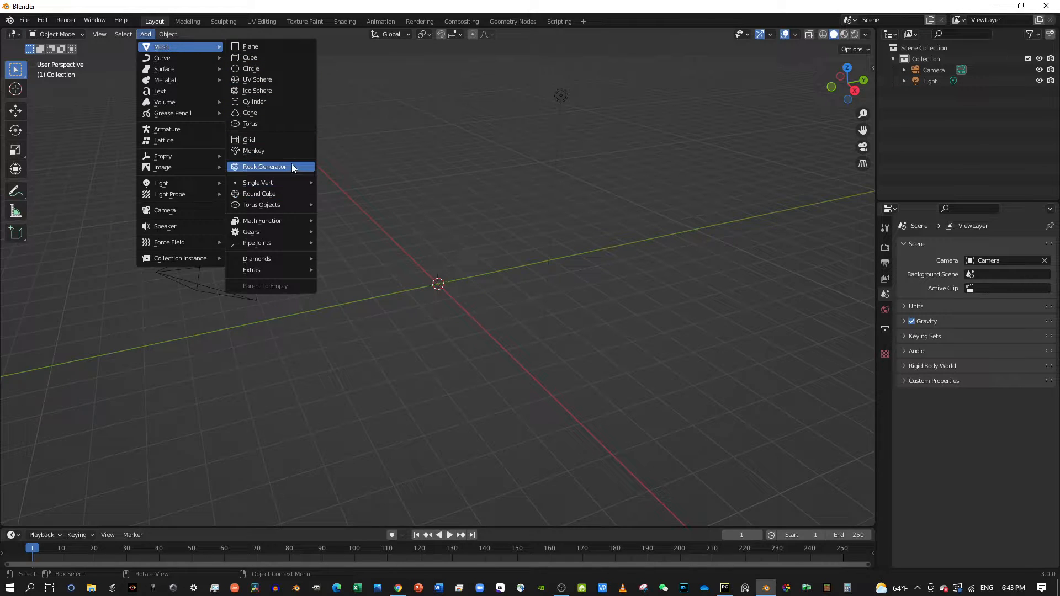
click(290, 196)
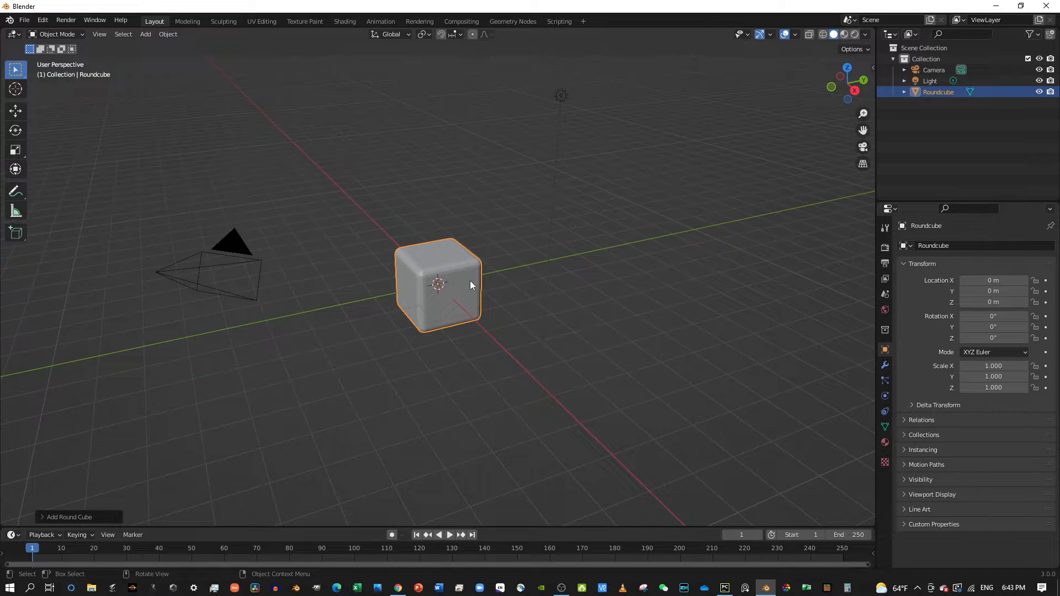
middle_drag(470, 284, 574, 294)
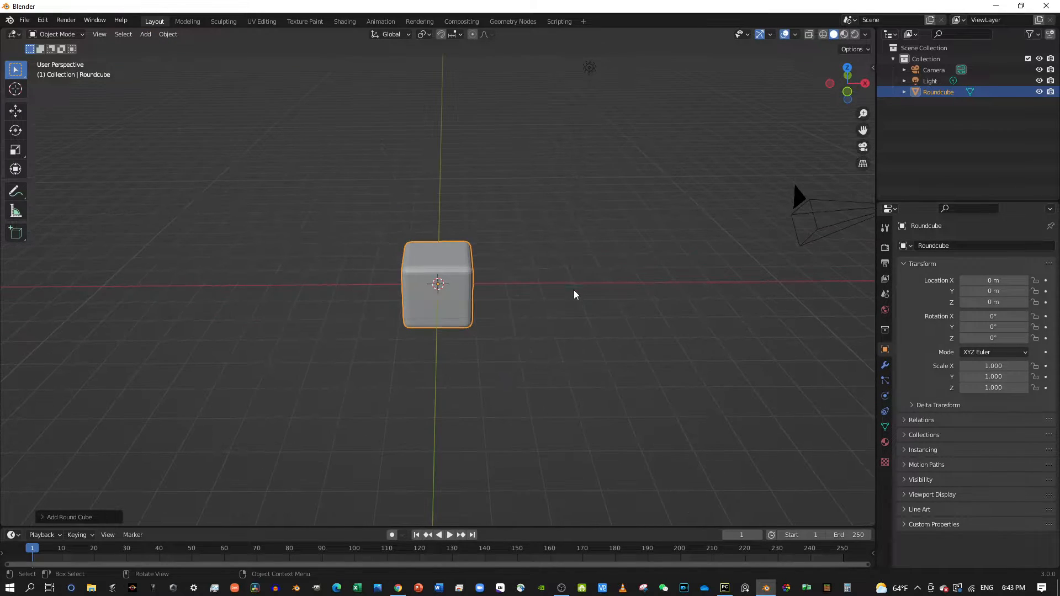
click(885, 364)
drag(878, 337, 876, 337)
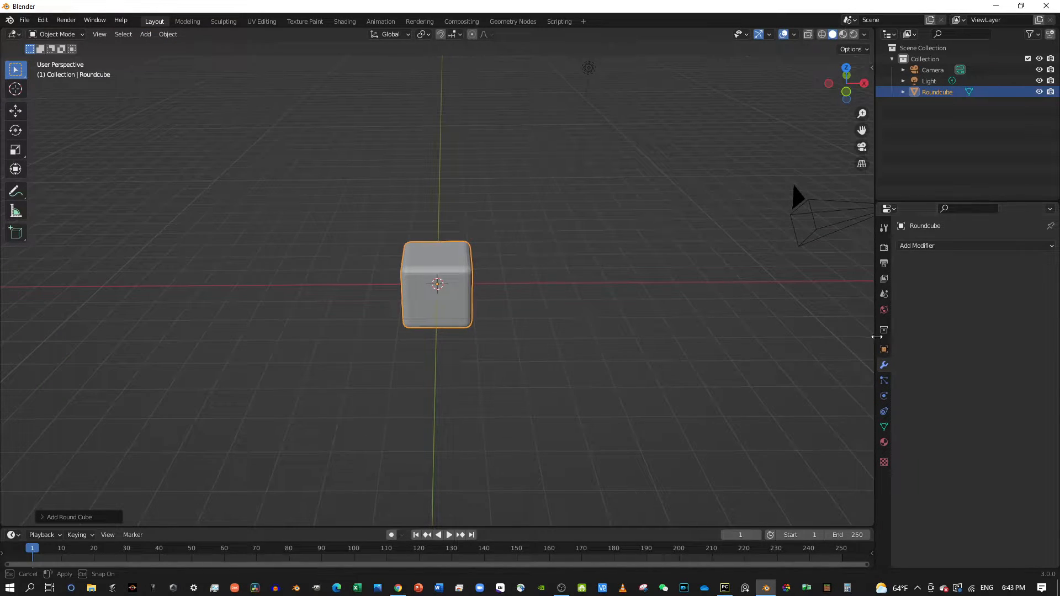
click(883, 350)
scroll(448, 328, up, 2)
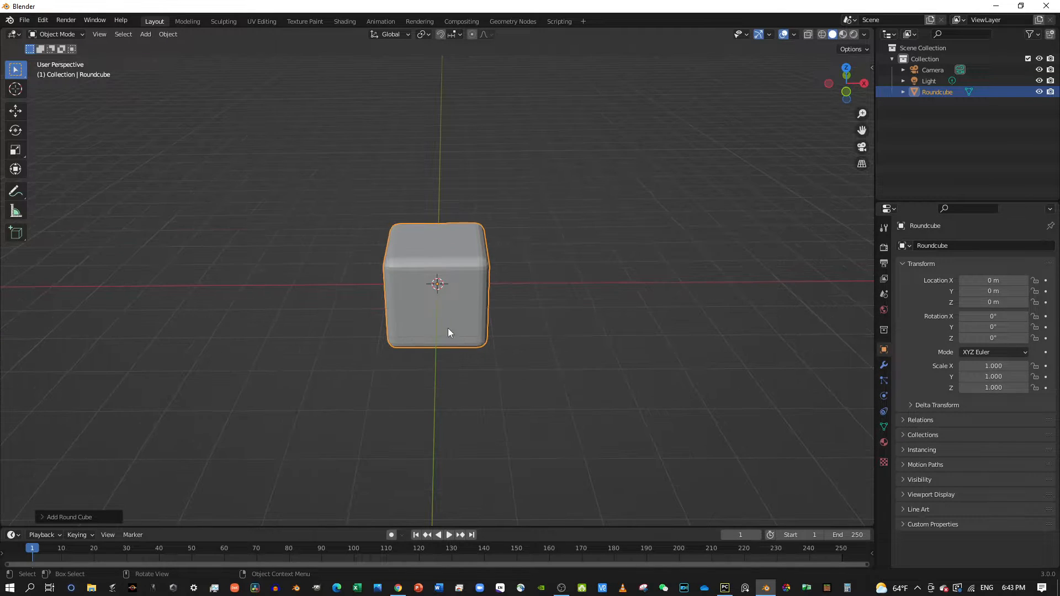
middle_drag(448, 328, 465, 296)
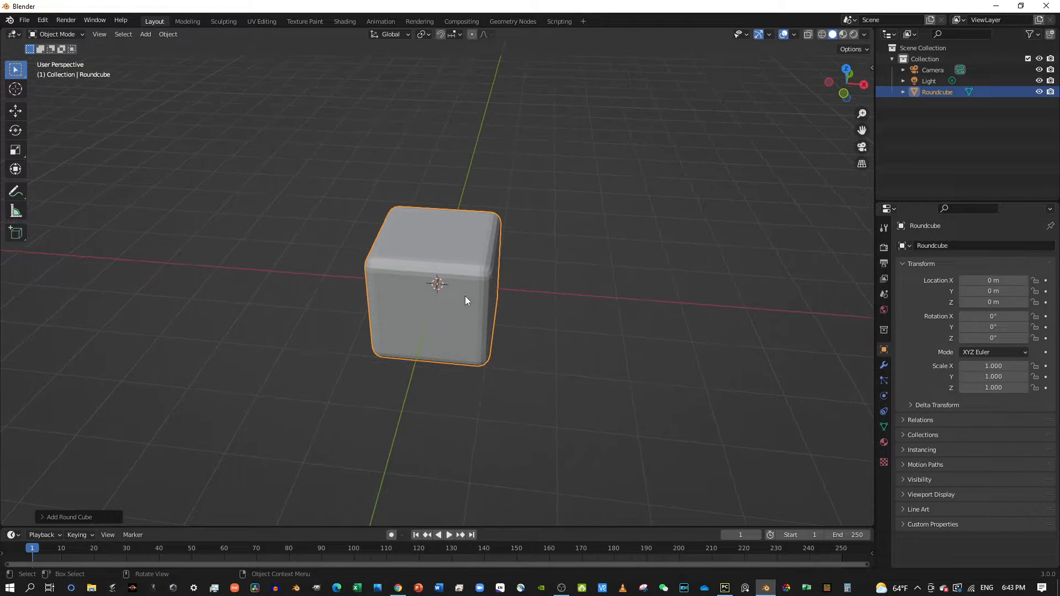
scroll(430, 279, down, 1)
scroll(429, 279, up, 1)
Step: Enter Edit Mode on the round cube and deselect all of its geometry
click(49, 35)
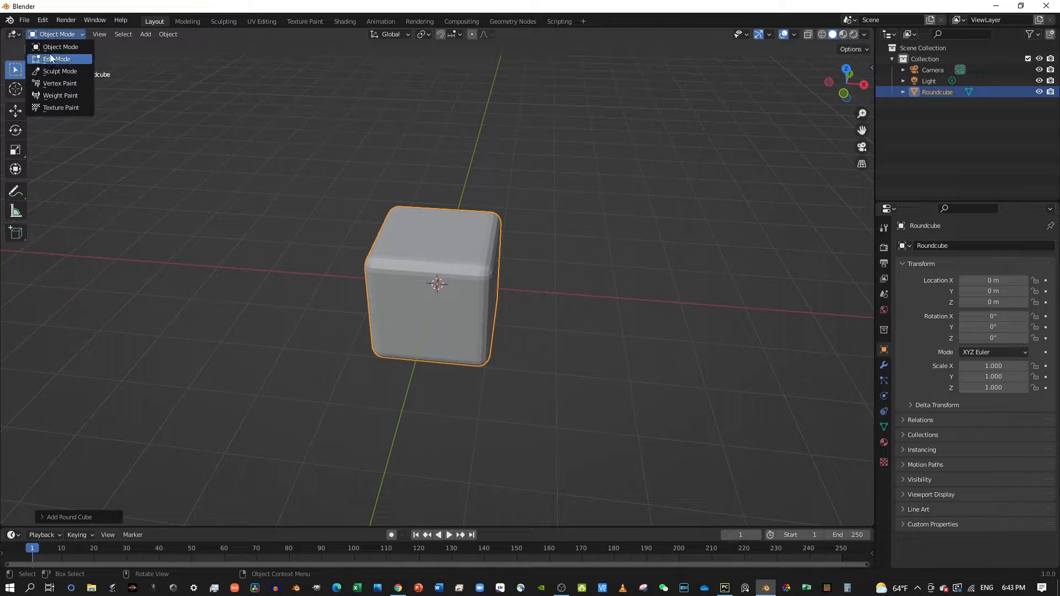
click(53, 57)
key(Tab)
key(Tab)
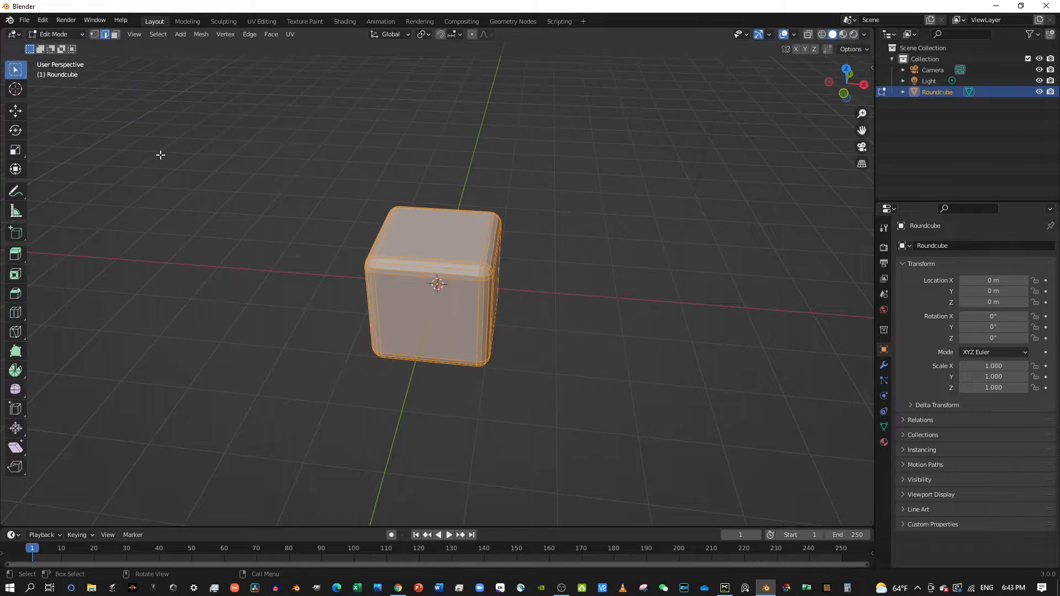
middle_drag(458, 258, 450, 241)
key(alt+a)
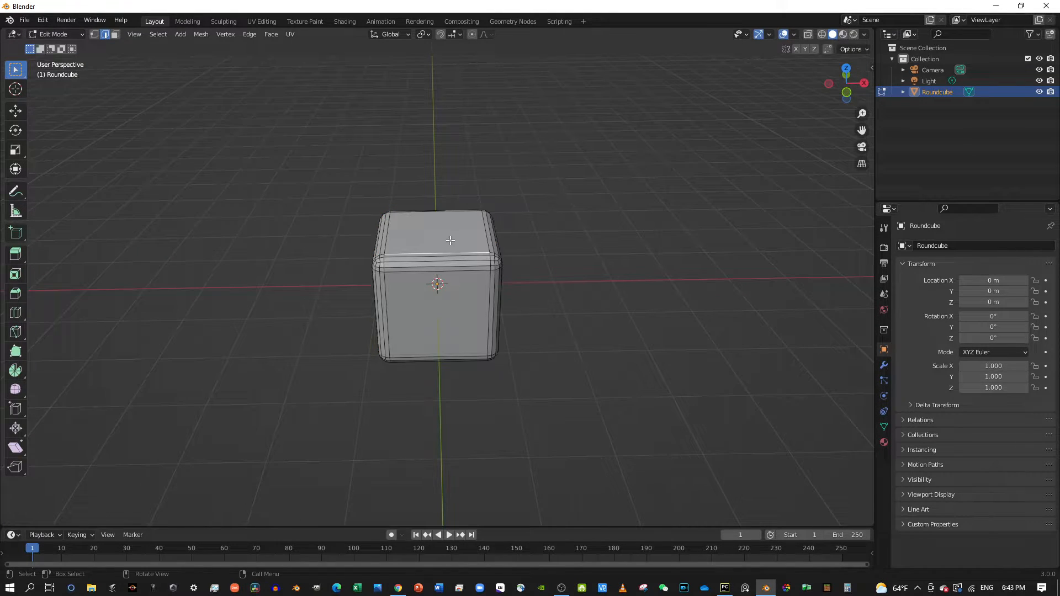
Step: Add two evenly spaced, centred loop cuts around the round cube, perpendicular to the X axis
key(ctrl+r)
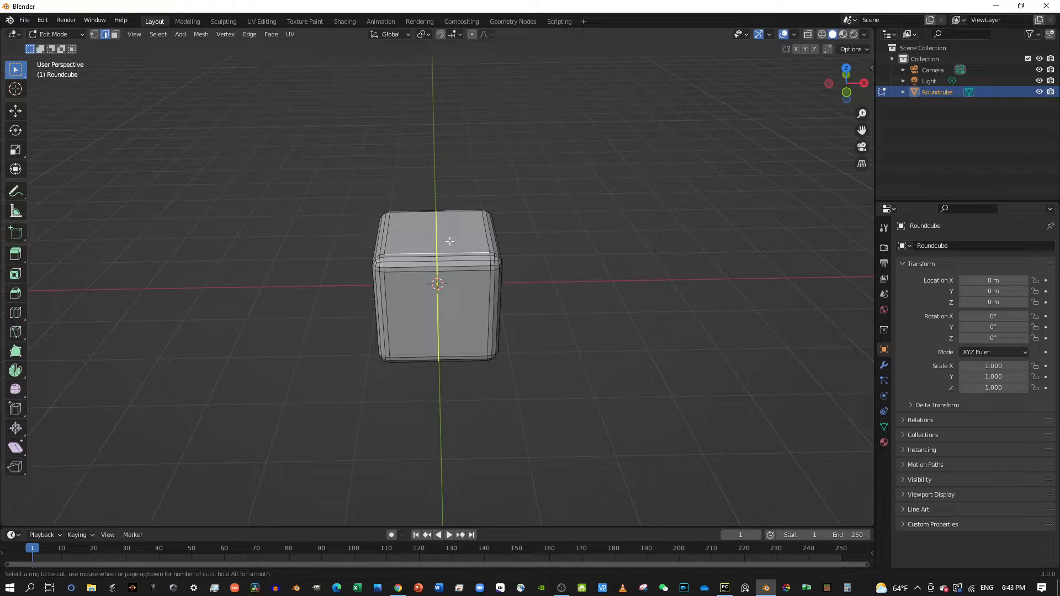
scroll(450, 241, up, 1)
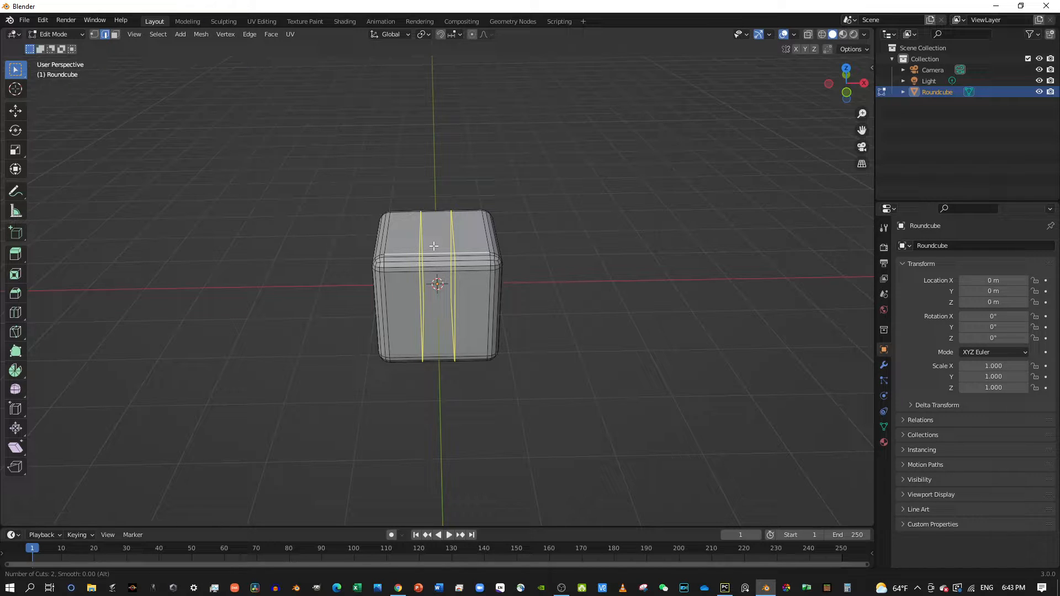
click(434, 246)
click(434, 246)
Step: Add two evenly spaced, centred loop cuts around the round cube, perpendicular to the Y axis
middle_drag(434, 245, 246, 293)
key(ctrl+r)
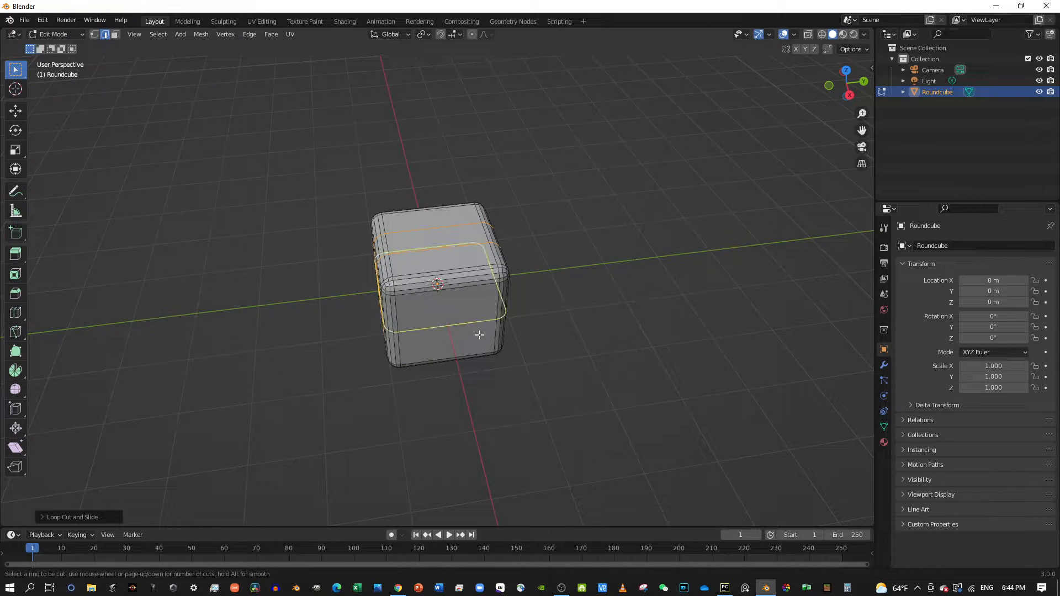
scroll(451, 271, up, 1)
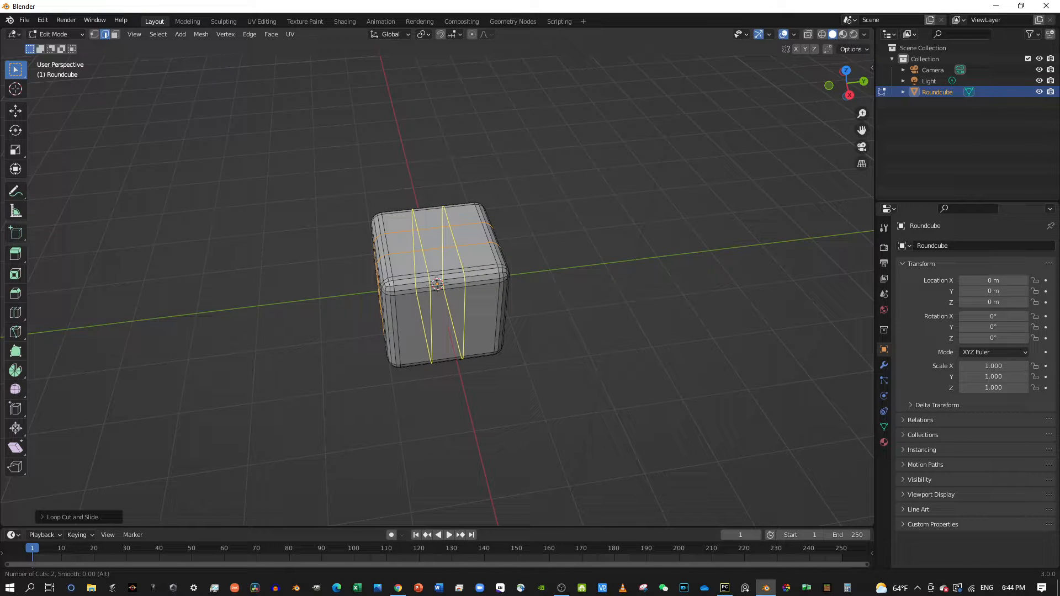
click(451, 272)
right_click(451, 271)
Step: Switch to the Sculpting workspace to work on the round cube in Sculpt Mode
middle_drag(451, 271, 566, 339)
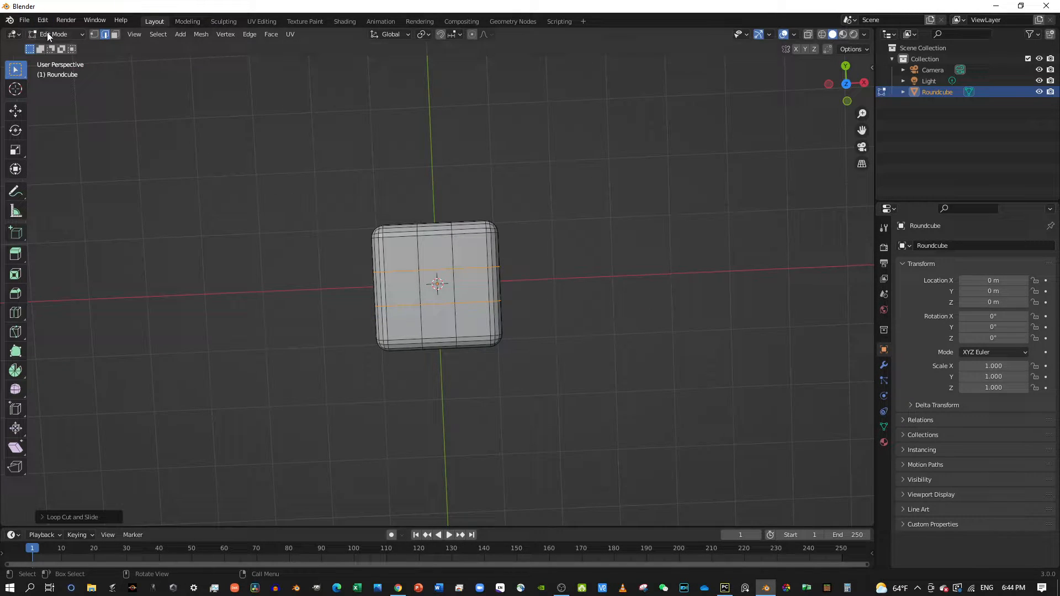
click(236, 21)
middle_drag(475, 287, 486, 260)
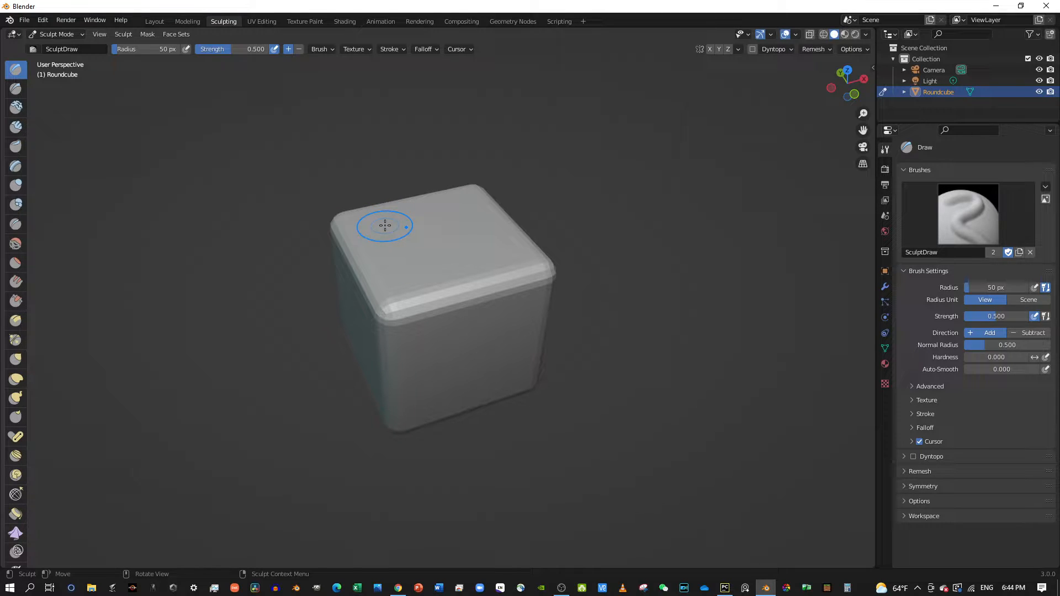
Step: Try Draw brush strokes across the round cube's top face, and undo them
mouse_move(385, 226)
mouse_down()
mouse_move(436, 209)
mouse_move(485, 217)
mouse_up()
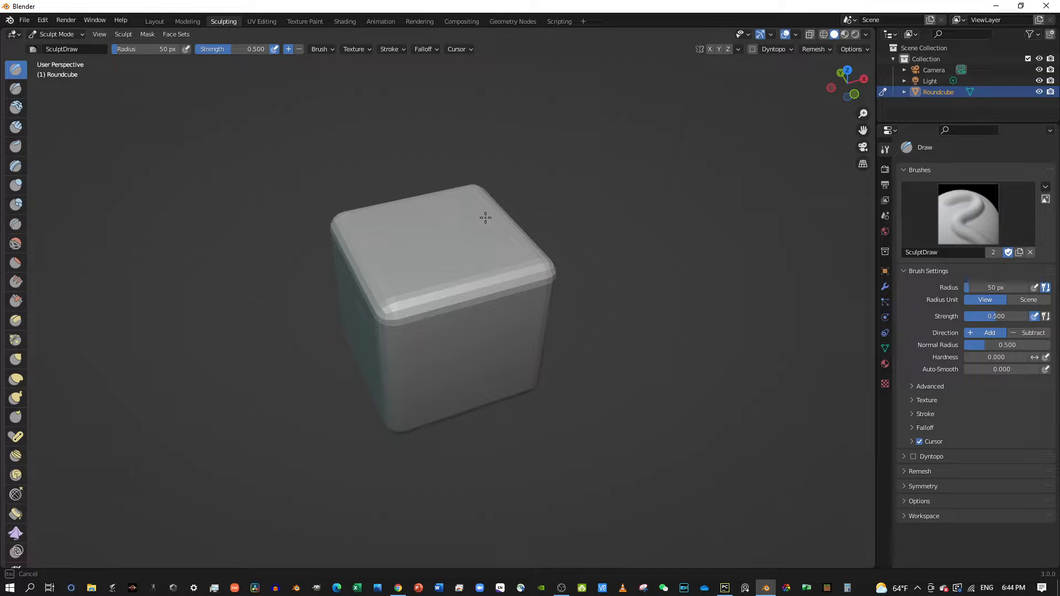
mouse_move(410, 282)
mouse_down()
mouse_move(456, 272)
mouse_move(402, 296)
mouse_move(531, 251)
mouse_move(407, 317)
mouse_move(425, 327)
mouse_move(376, 325)
mouse_move(366, 303)
mouse_move(552, 260)
mouse_move(647, 254)
mouse_move(614, 224)
mouse_move(337, 226)
mouse_move(402, 171)
mouse_up()
mouse_move(223, 205)
mouse_down()
mouse_move(318, 235)
mouse_move(345, 262)
mouse_move(485, 254)
mouse_up()
mouse_move(485, 253)
middle_down()
mouse_move(590, 208)
mouse_move(525, 114)
mouse_move(567, 272)
middle_up()
key(ctrl+z)
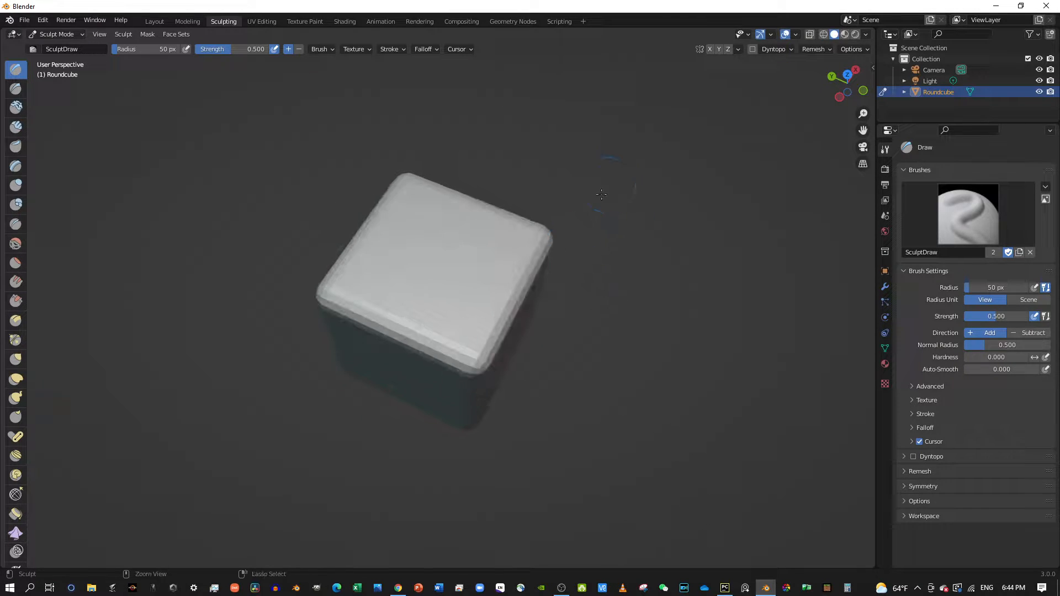
key(ctrl+z)
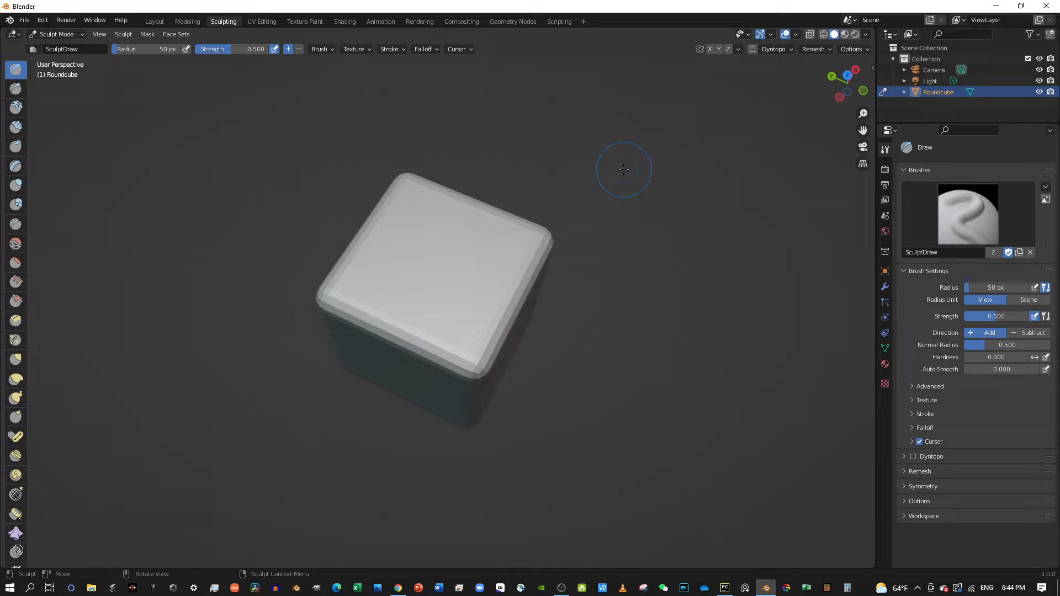
Step: Show the Draw brush's active tool settings in the 3D viewport and try switching Dyntopo on and off
key(n)
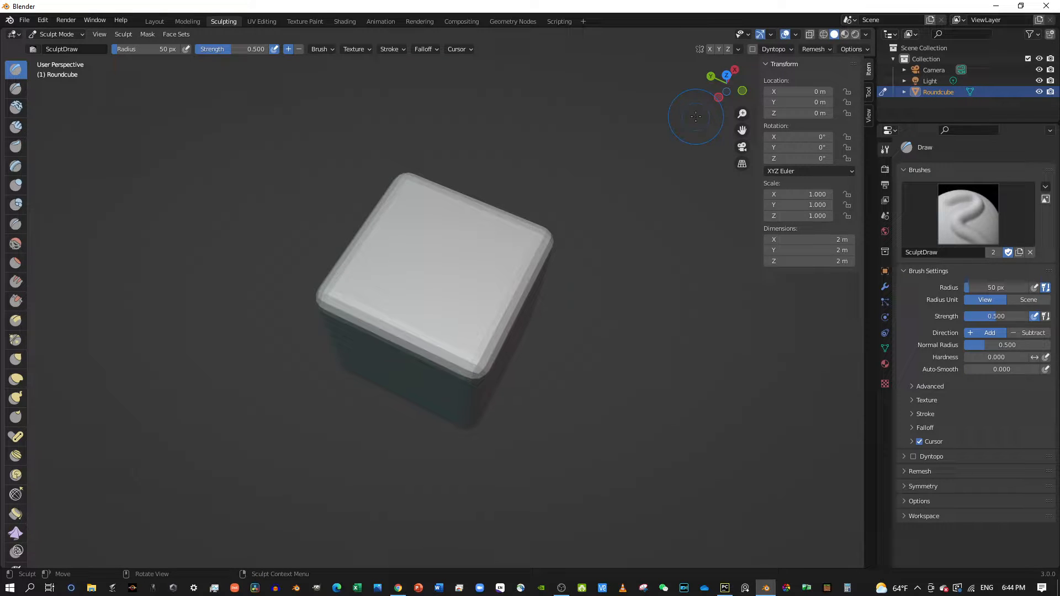
click(869, 90)
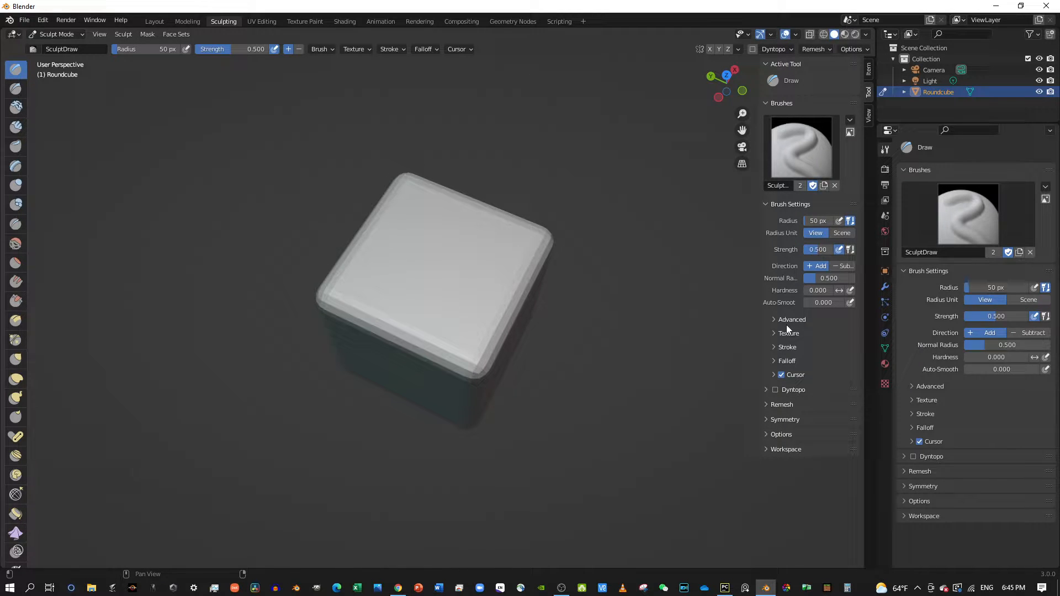
click(775, 390)
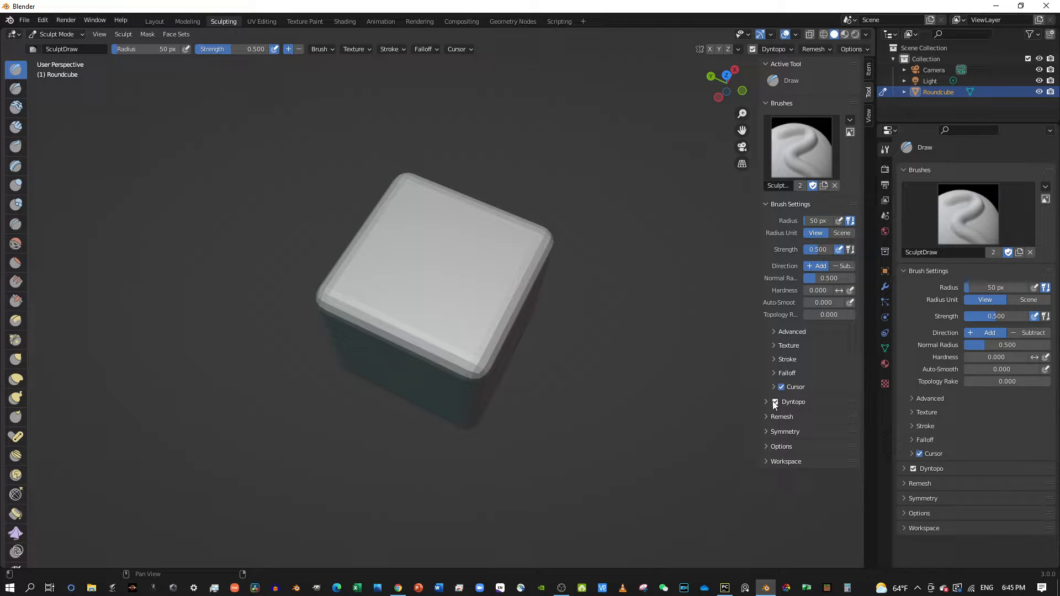
click(775, 402)
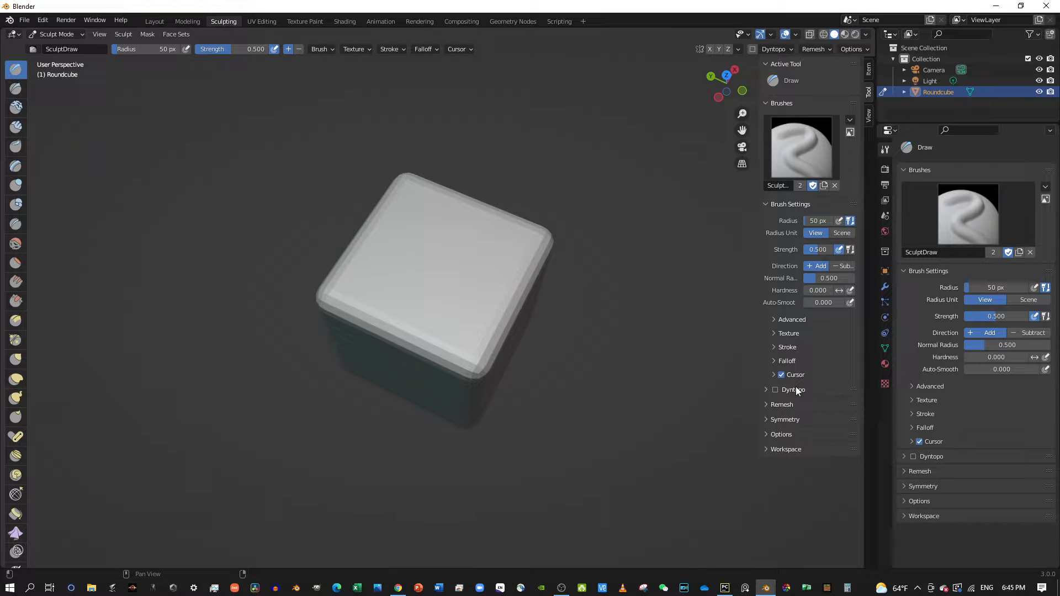
Step: Examine the Draw brush's Advanced and Stroke settings, including its stroke method options
click(778, 320)
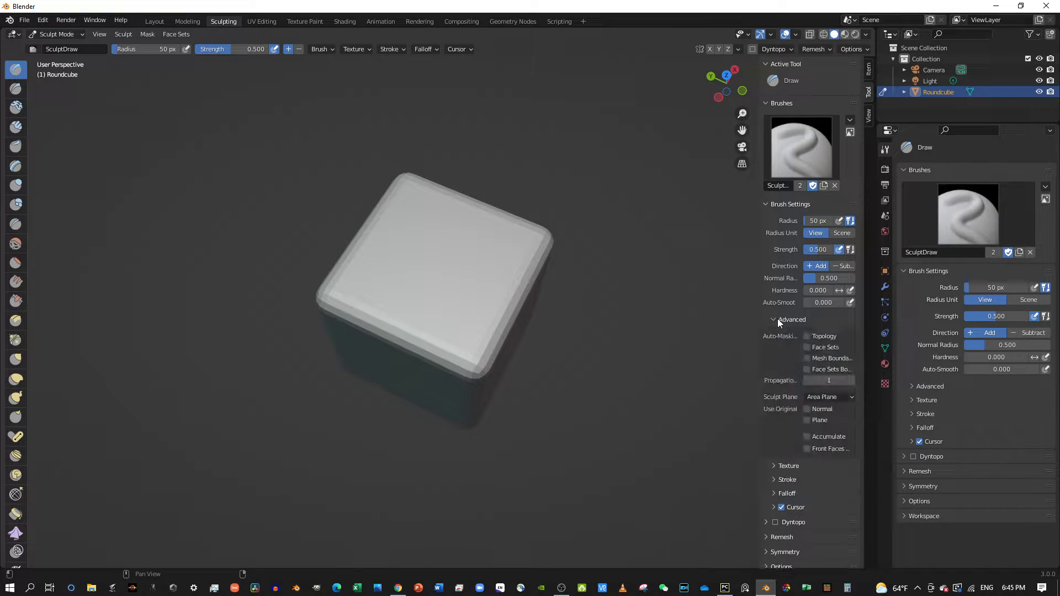
click(778, 320)
click(787, 347)
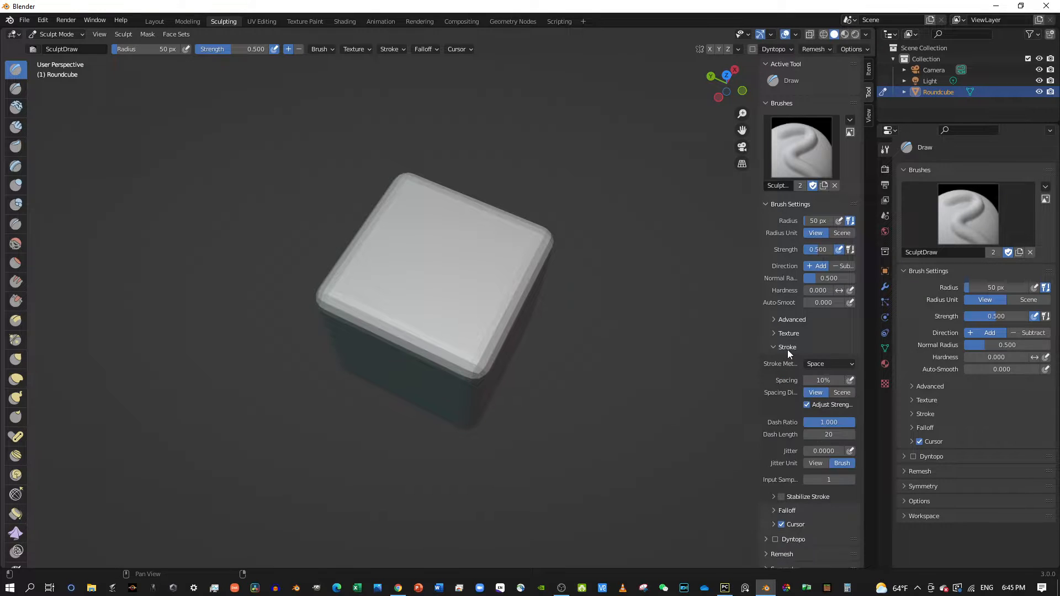
scroll(788, 350, down, 1)
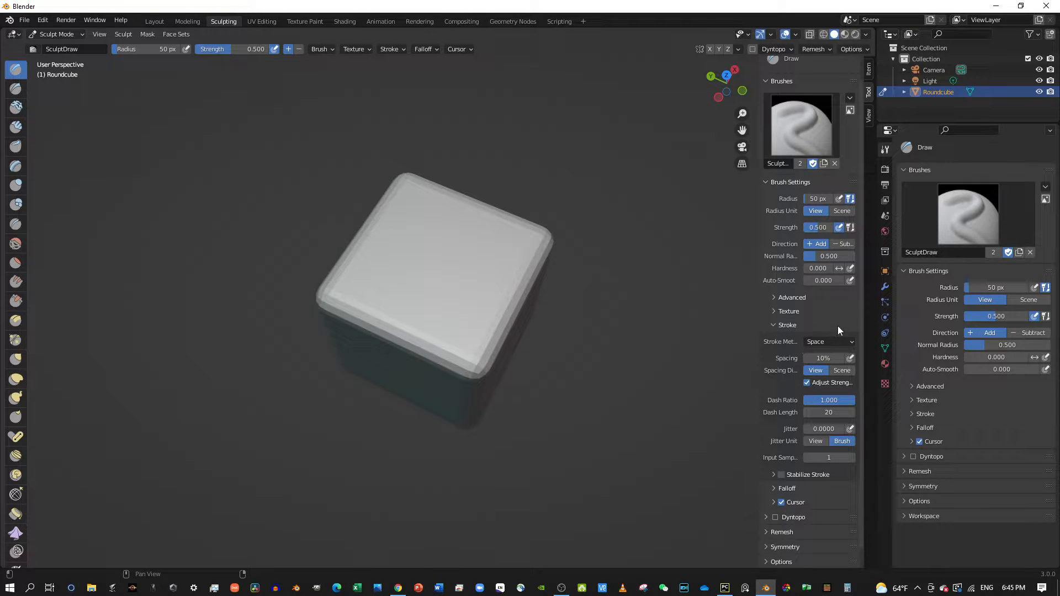
click(834, 343)
Step: Try adding a new texture to the Draw brush, undo it, and check the Advanced settings again
click(775, 312)
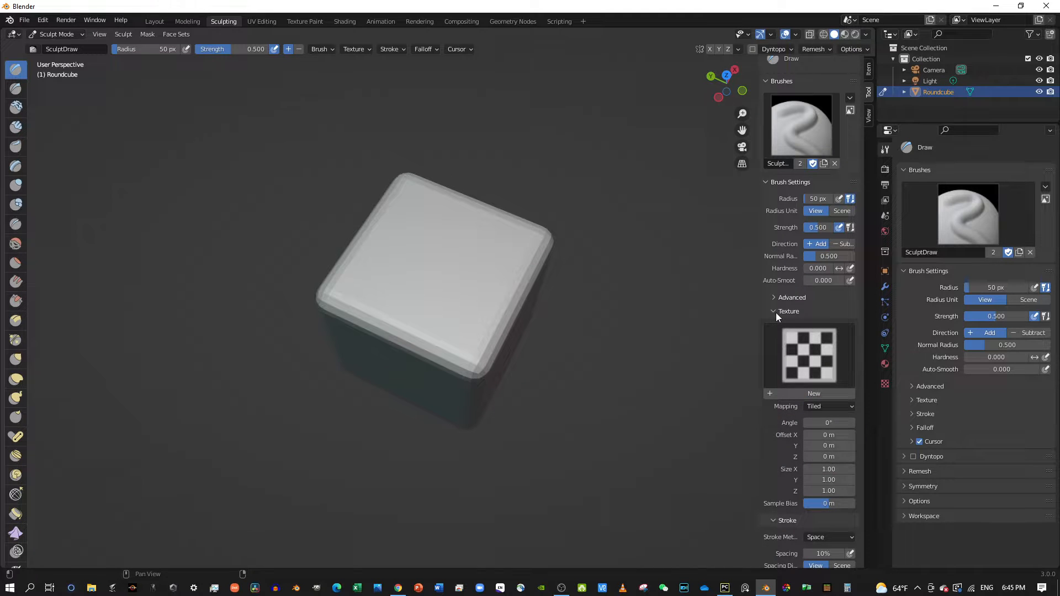
click(826, 394)
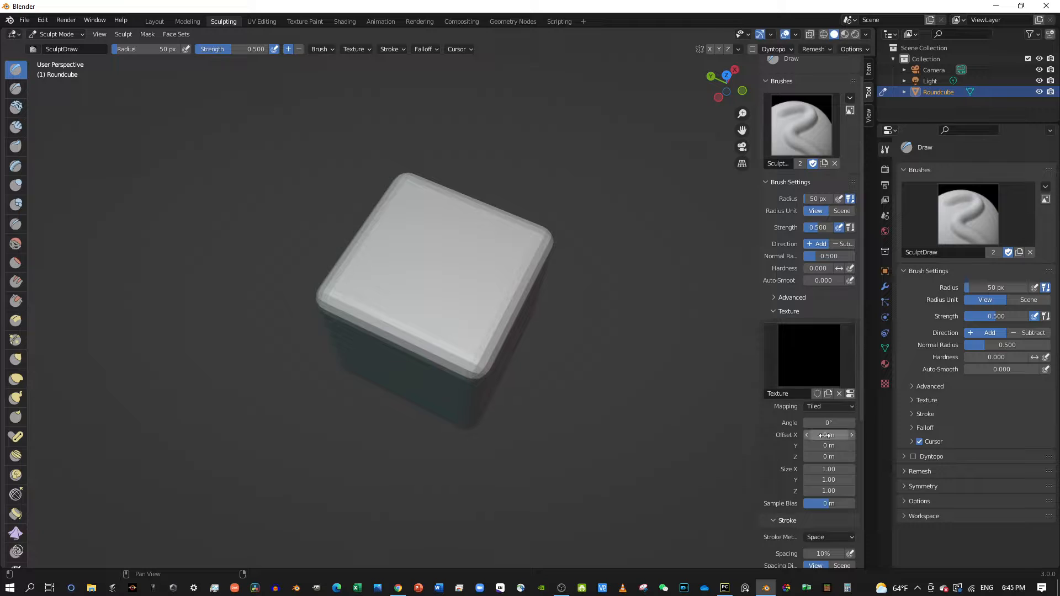
key(ctrl+z)
scroll(774, 326, down, 1)
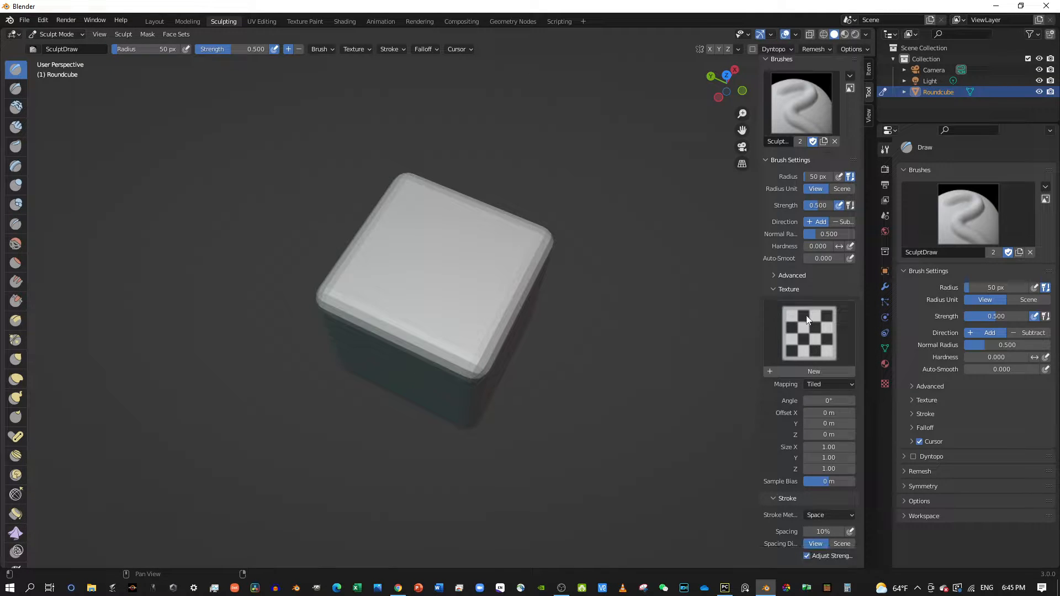
click(775, 290)
click(775, 285)
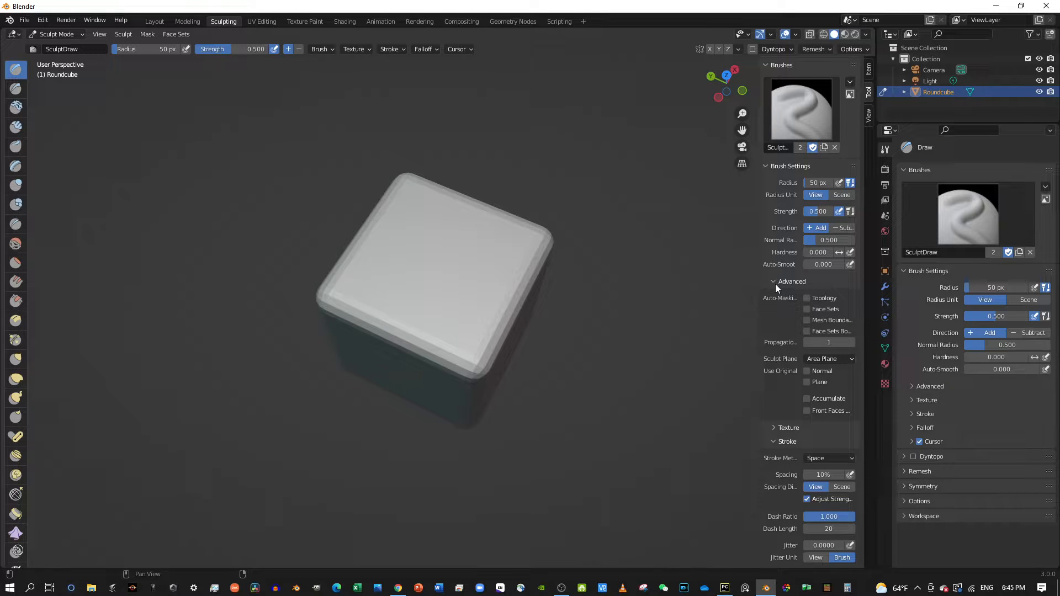
click(775, 285)
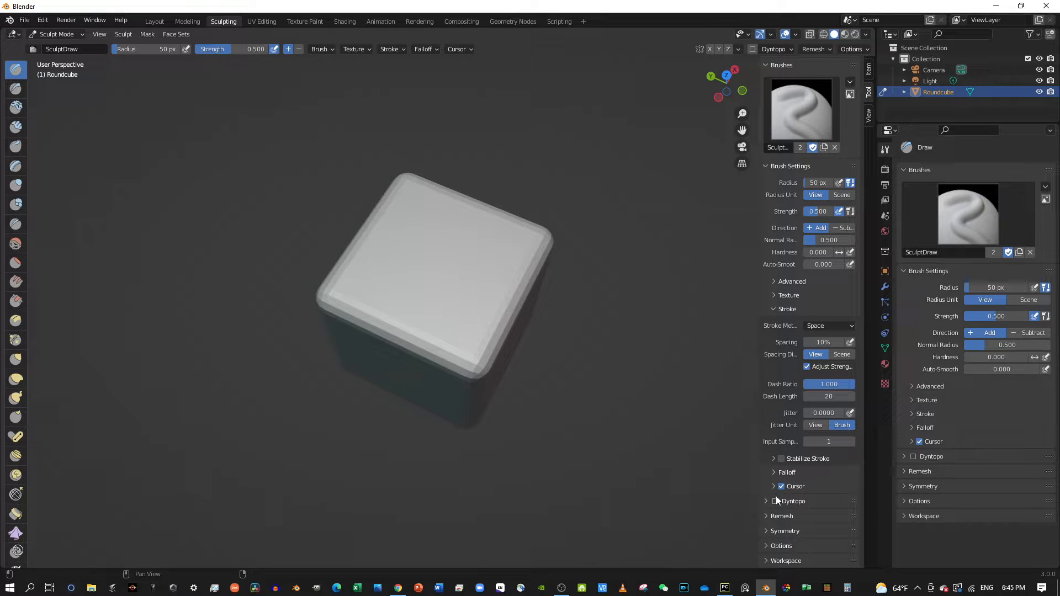
Step: Enable Dyntopo and review its detail size, refine method and detailing settings
middle_drag(296, 224, 324, 232)
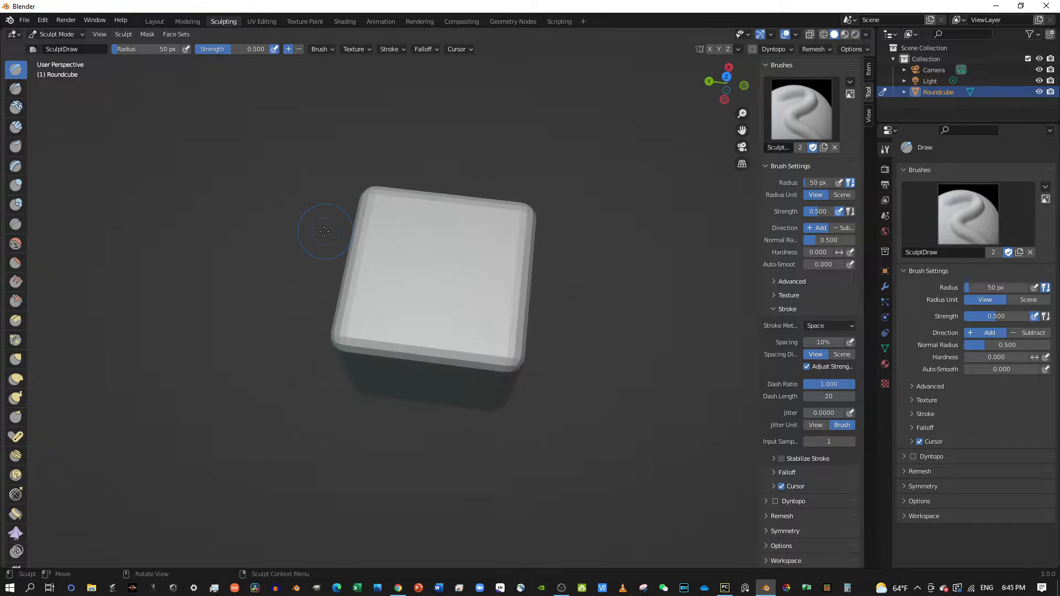
click(774, 500)
click(768, 508)
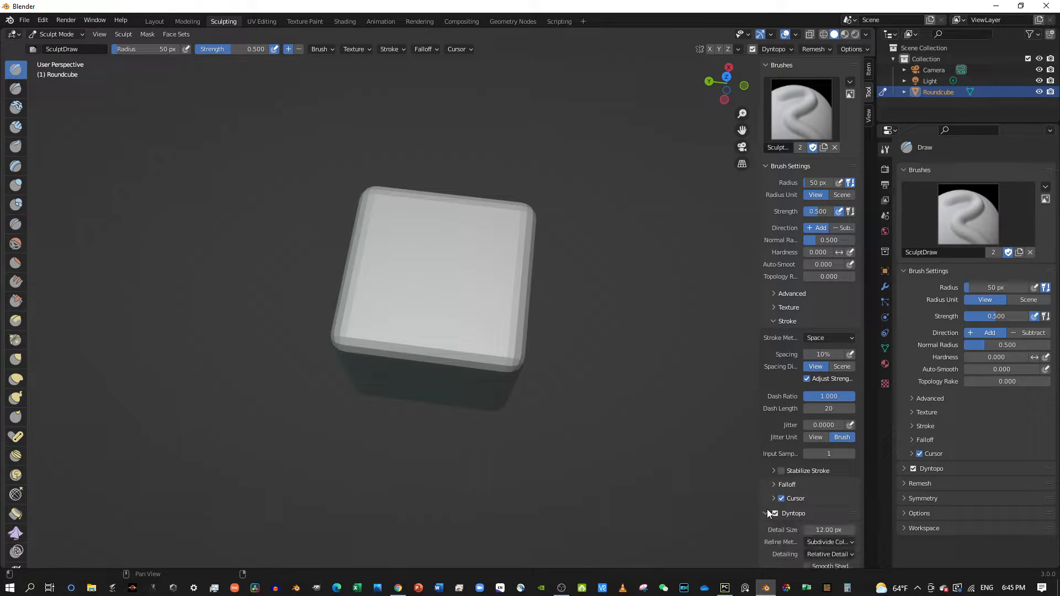
scroll(764, 507, down, 2)
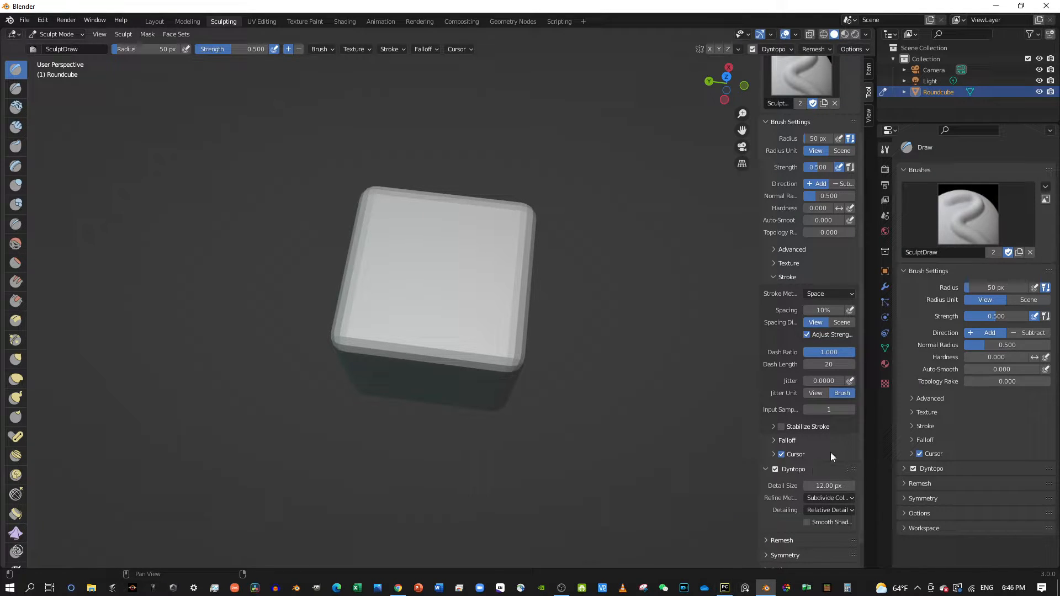
click(835, 496)
mouse_move(500, 238)
middle_down()
mouse_move(484, 215)
mouse_move(515, 218)
middle_up()
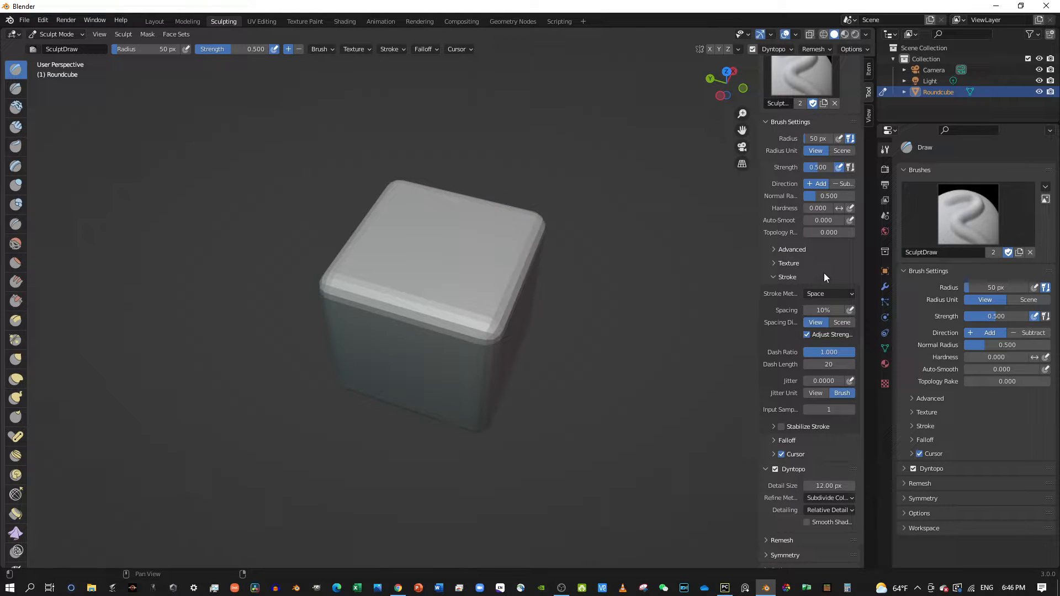
scroll(823, 272, up, 1)
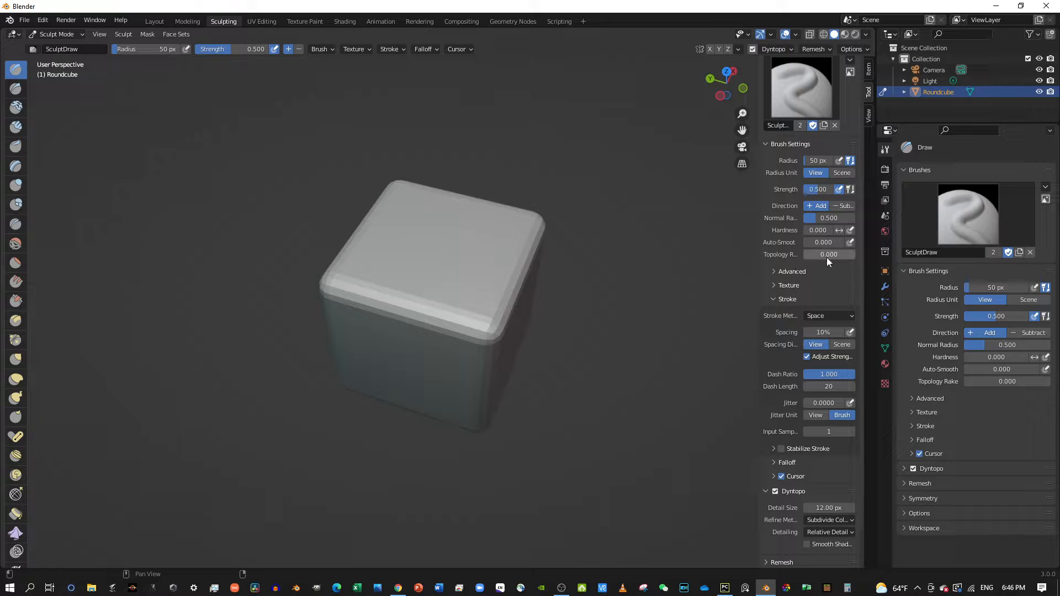
scroll(803, 236, up, 1)
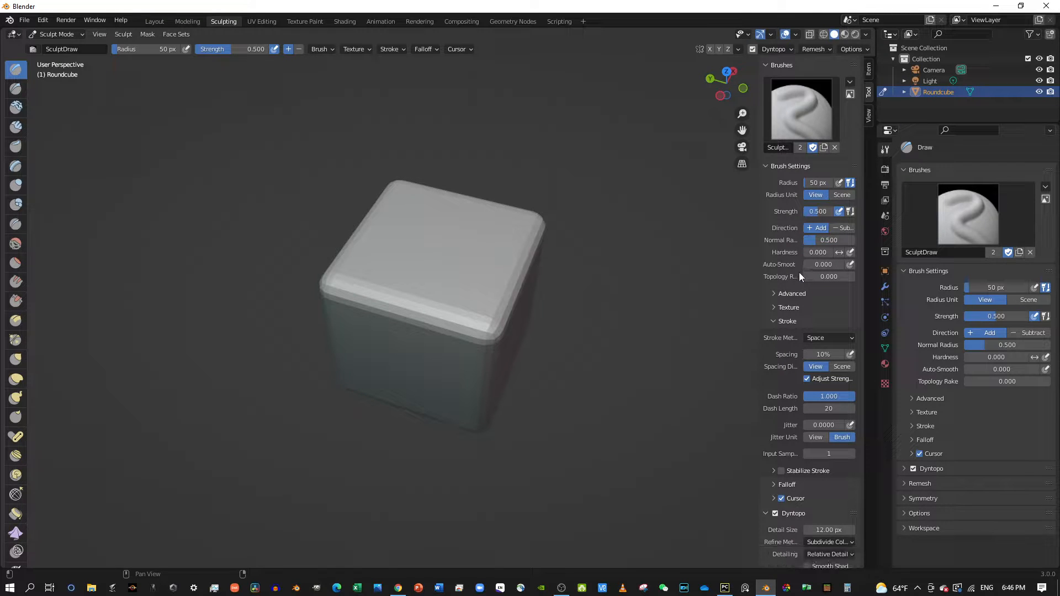
scroll(800, 276, down, 3)
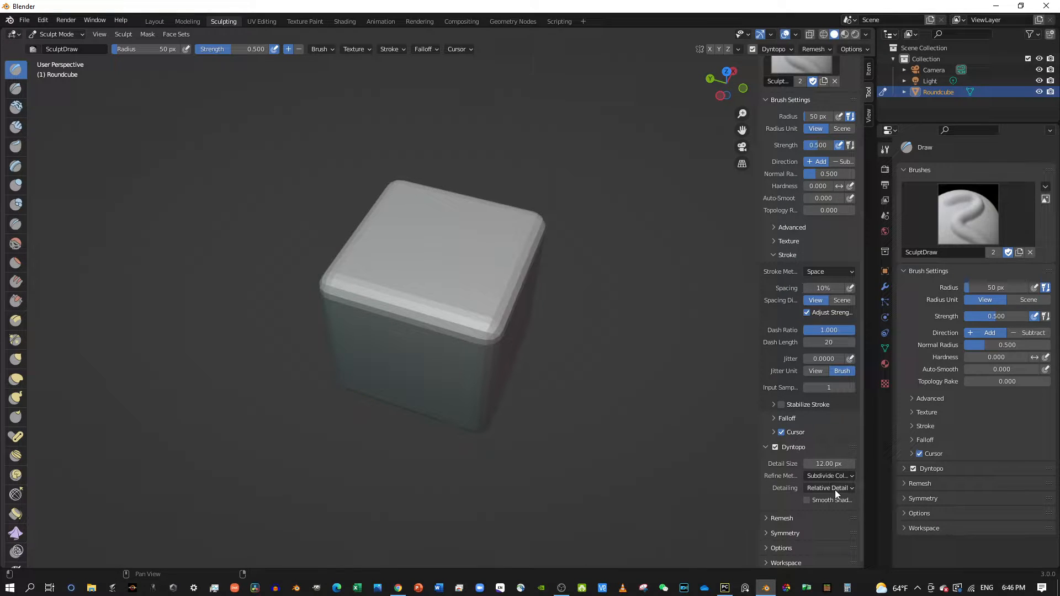
click(765, 449)
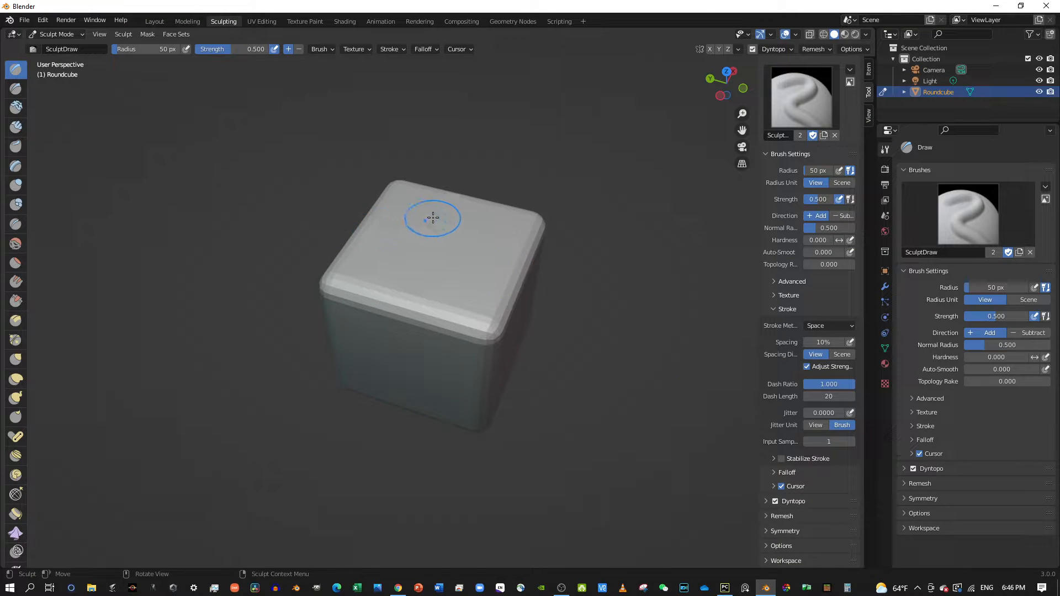
Step: Sculpt the round cube's top face and its upper edges into a lumpy, raised mass with Draw brush strokes
middle_drag(395, 190, 450, 244)
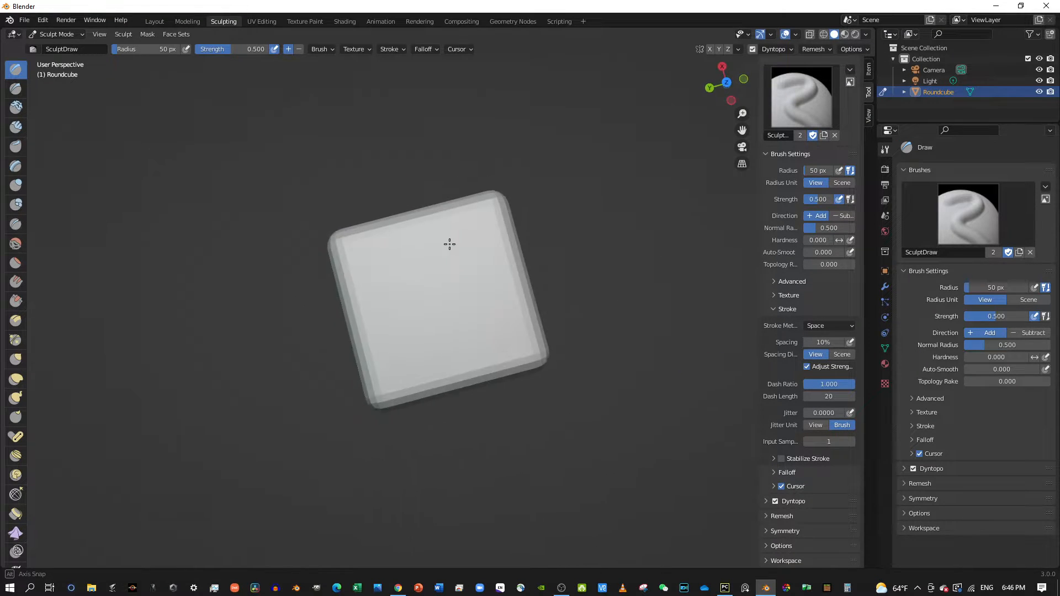
drag(335, 239, 333, 249)
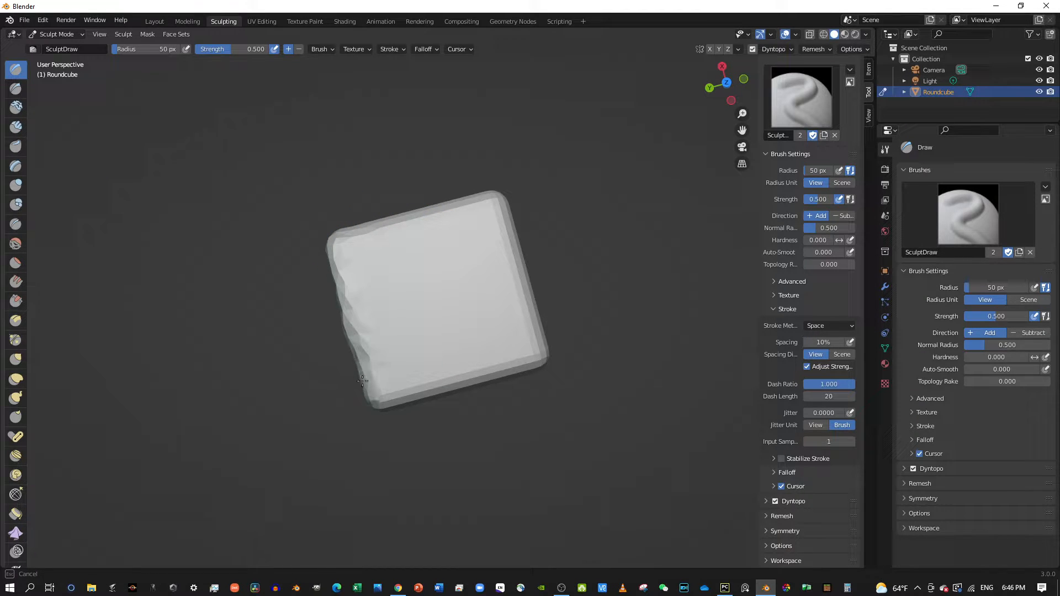
mouse_move(376, 393)
mouse_down()
mouse_move(516, 353)
mouse_move(515, 291)
mouse_move(467, 207)
mouse_move(334, 254)
mouse_move(363, 326)
mouse_move(387, 342)
mouse_move(442, 314)
mouse_move(475, 346)
mouse_move(518, 346)
mouse_move(414, 378)
mouse_move(407, 315)
mouse_up()
mouse_move(407, 315)
middle_down()
mouse_move(531, 176)
mouse_move(552, 220)
mouse_move(585, 248)
mouse_move(654, 202)
mouse_move(552, 237)
middle_up()
mouse_move(524, 252)
mouse_down()
mouse_move(445, 253)
mouse_move(407, 268)
mouse_move(413, 249)
mouse_move(484, 252)
mouse_move(381, 220)
mouse_move(514, 203)
mouse_move(387, 232)
mouse_move(481, 251)
mouse_move(415, 206)
mouse_up()
mouse_move(321, 235)
mouse_down()
mouse_move(445, 218)
mouse_move(386, 290)
mouse_move(561, 287)
mouse_move(398, 238)
mouse_up()
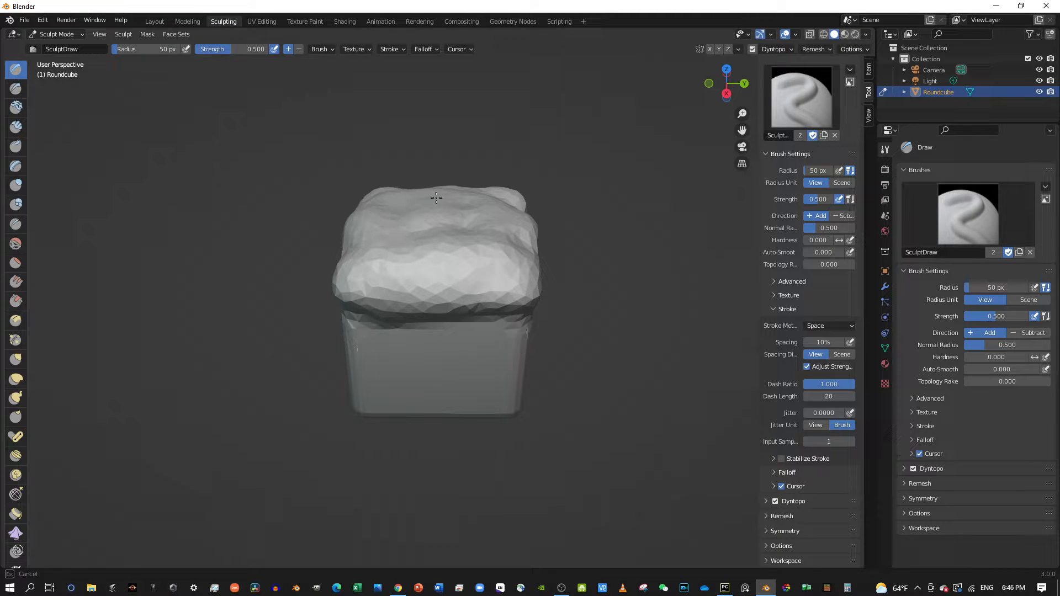
drag(416, 234, 429, 251)
middle_drag(433, 234, 452, 318)
mouse_move(452, 318)
mouse_down()
mouse_move(386, 246)
mouse_move(348, 276)
mouse_move(381, 353)
mouse_move(442, 393)
mouse_move(524, 370)
mouse_move(534, 327)
mouse_move(485, 237)
mouse_move(521, 277)
mouse_up()
mouse_move(545, 355)
mouse_down()
mouse_move(510, 380)
mouse_move(375, 409)
mouse_move(337, 268)
mouse_move(375, 265)
mouse_move(414, 381)
mouse_move(441, 351)
mouse_move(403, 381)
mouse_move(496, 348)
mouse_move(464, 309)
mouse_move(485, 333)
mouse_up()
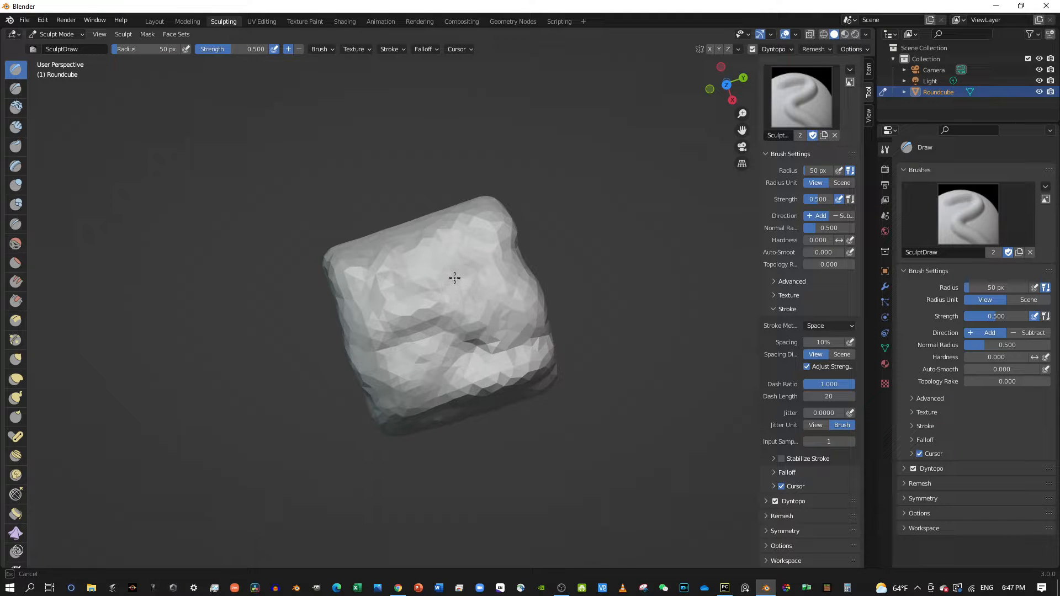
mouse_move(454, 278)
mouse_down()
mouse_move(379, 303)
mouse_move(480, 265)
mouse_move(445, 289)
mouse_move(468, 301)
mouse_up()
mouse_move(389, 317)
mouse_down()
mouse_move(466, 289)
mouse_move(402, 315)
mouse_move(446, 288)
mouse_up()
Step: Carve sharp cuts into a flat side face of the cube with the Draw Sharp brush in Subtract direction
mouse_move(446, 288)
middle_down()
mouse_move(461, 220)
mouse_move(421, 267)
middle_up()
middle_drag(455, 186, 510, 250)
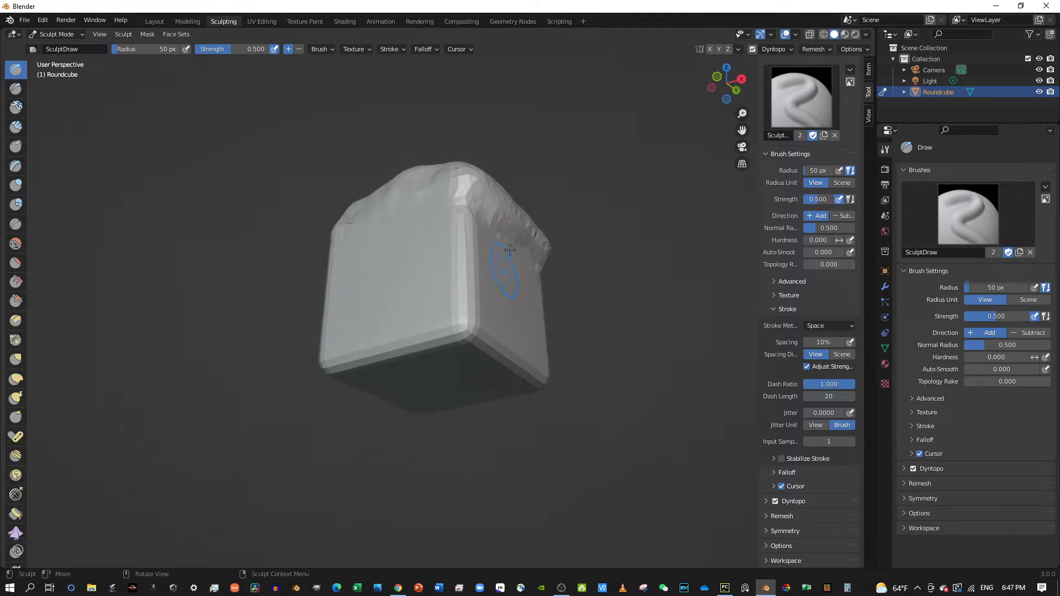
click(15, 88)
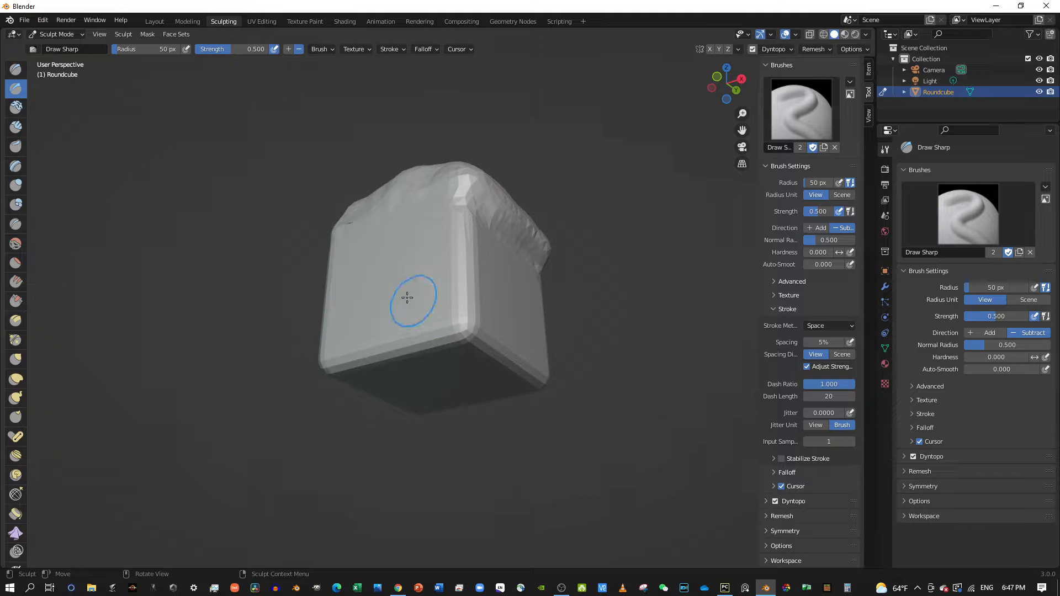
mouse_move(406, 298)
middle_down()
mouse_move(398, 252)
mouse_move(426, 289)
middle_up()
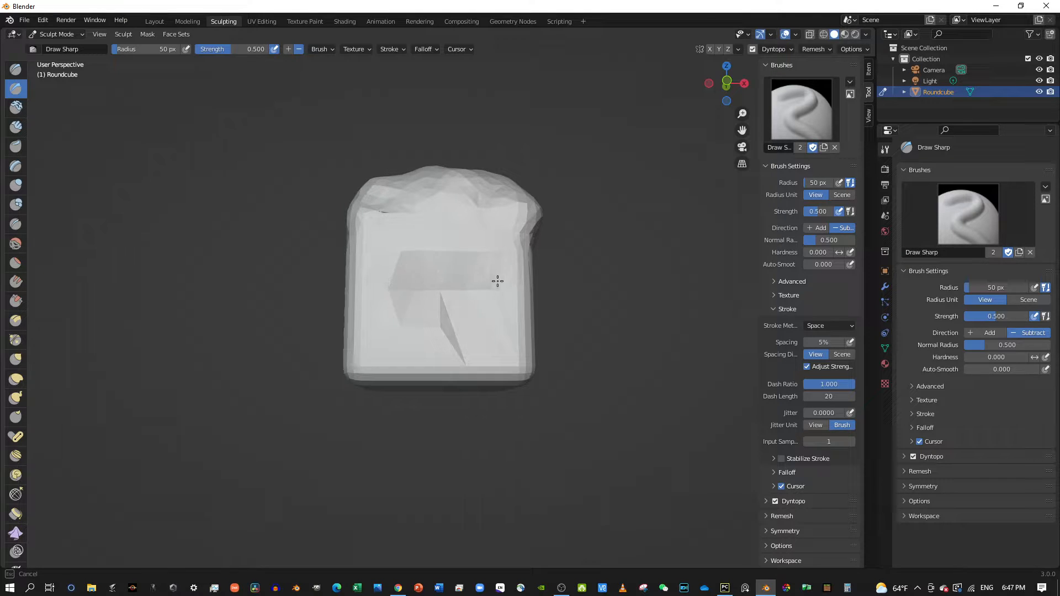
middle_drag(419, 277, 402, 307)
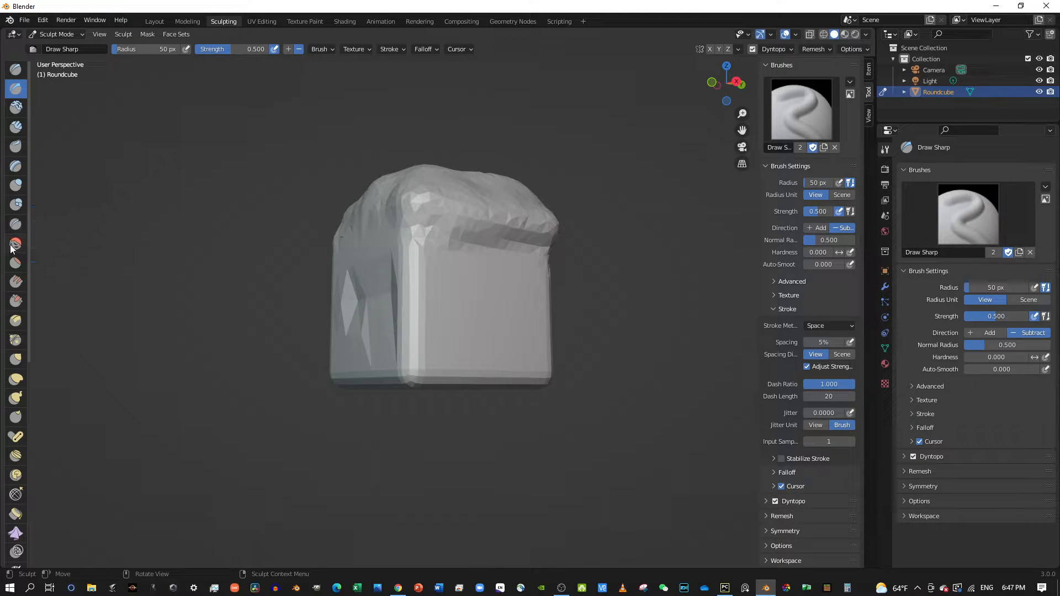
Step: Switch to the Clay brush and set its stroke method to Airbrush
click(13, 110)
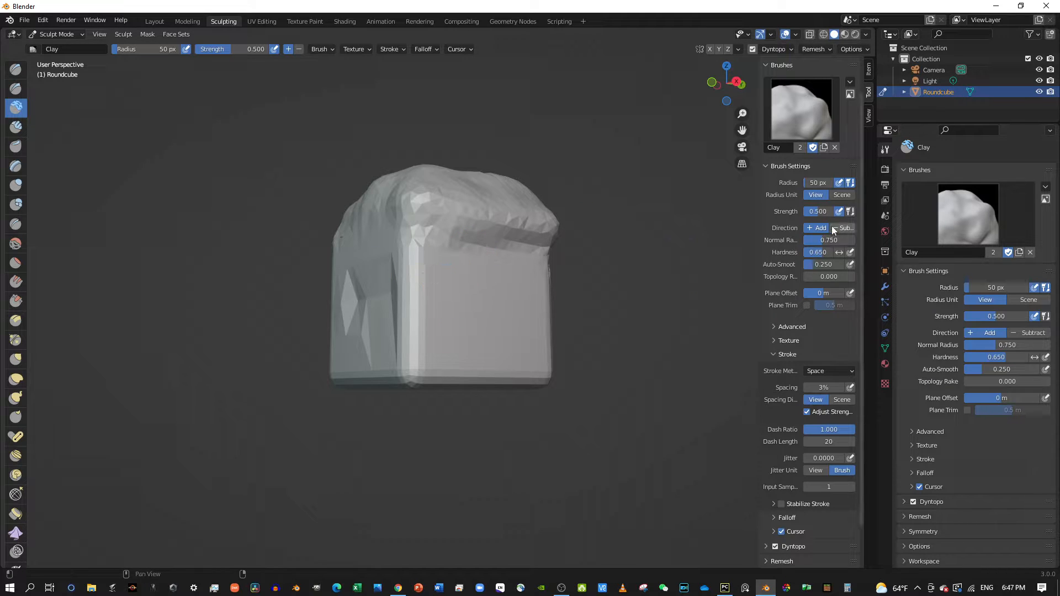
click(827, 371)
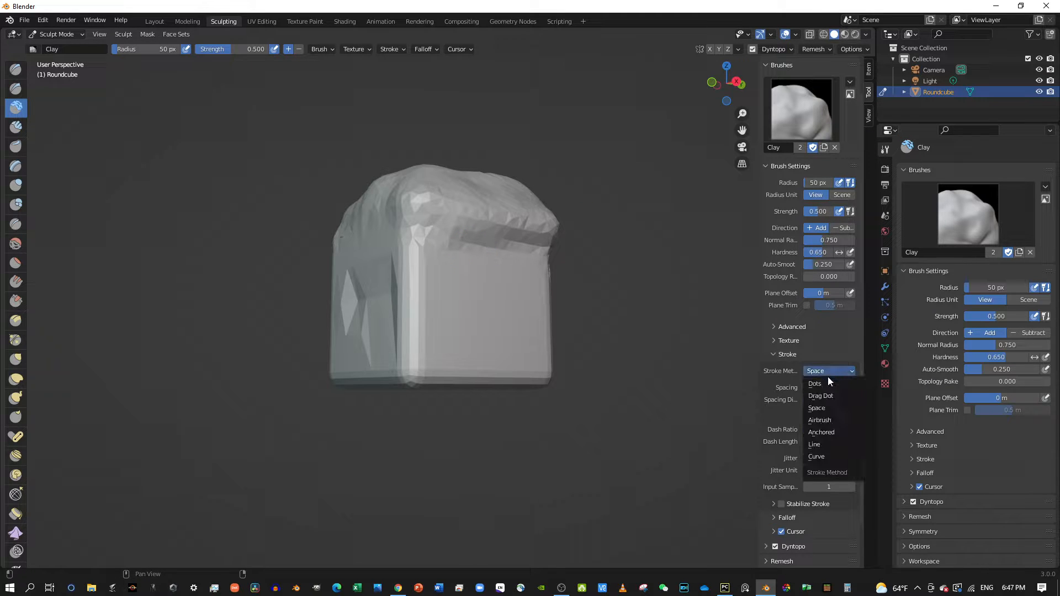
click(838, 421)
Step: Build up the flat side face beside the carved one with Clay brush strokes until its whole surface is covered
middle_drag(475, 285, 457, 288)
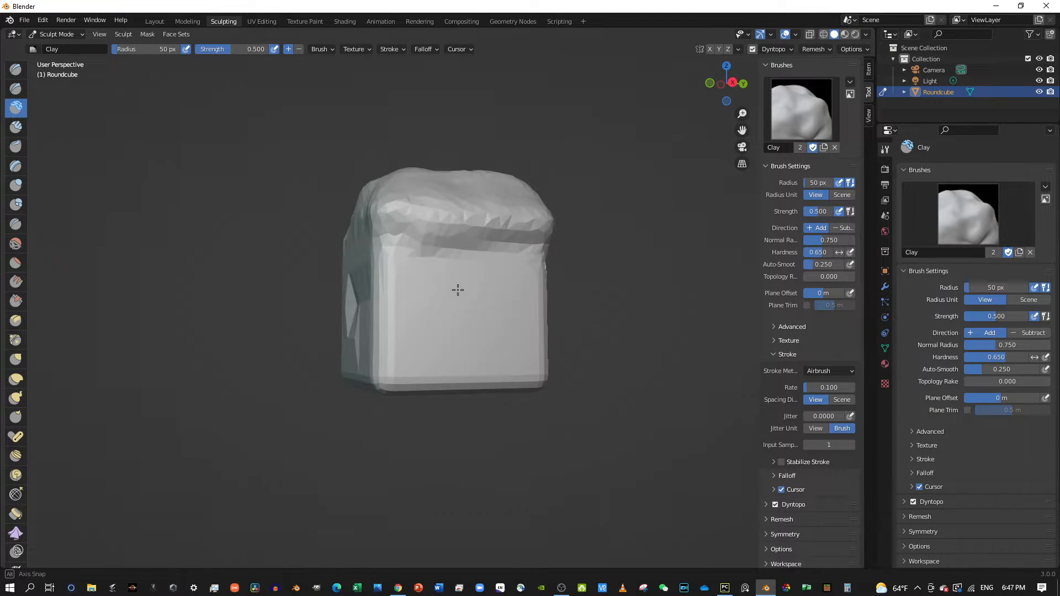
mouse_move(456, 288)
mouse_down()
mouse_move(458, 300)
mouse_move(490, 307)
mouse_move(466, 334)
mouse_move(431, 345)
mouse_up()
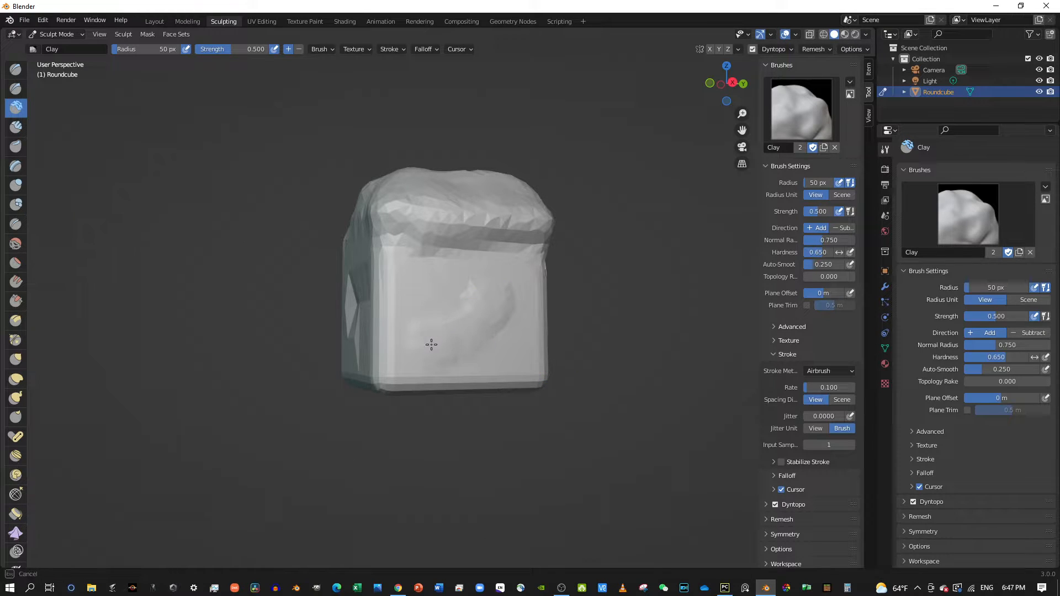
drag(456, 297, 433, 303)
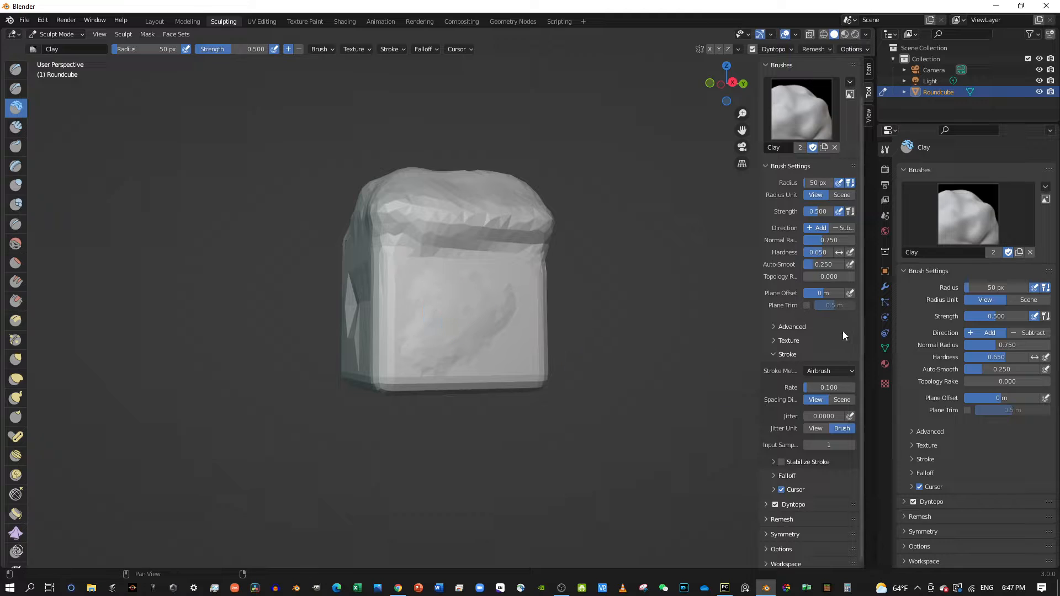
click(829, 370)
click(826, 368)
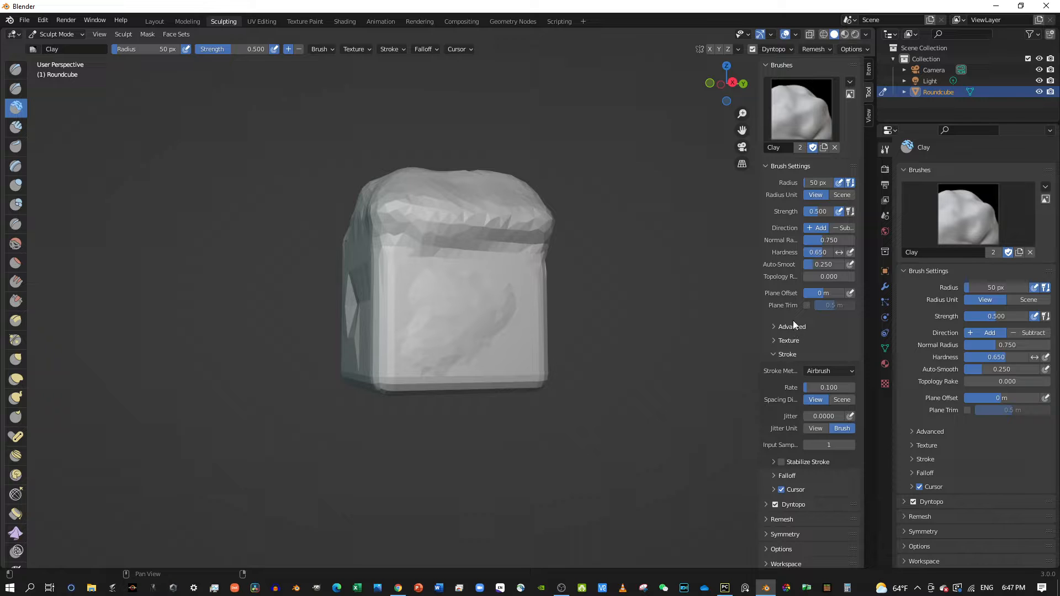
drag(449, 303, 523, 312)
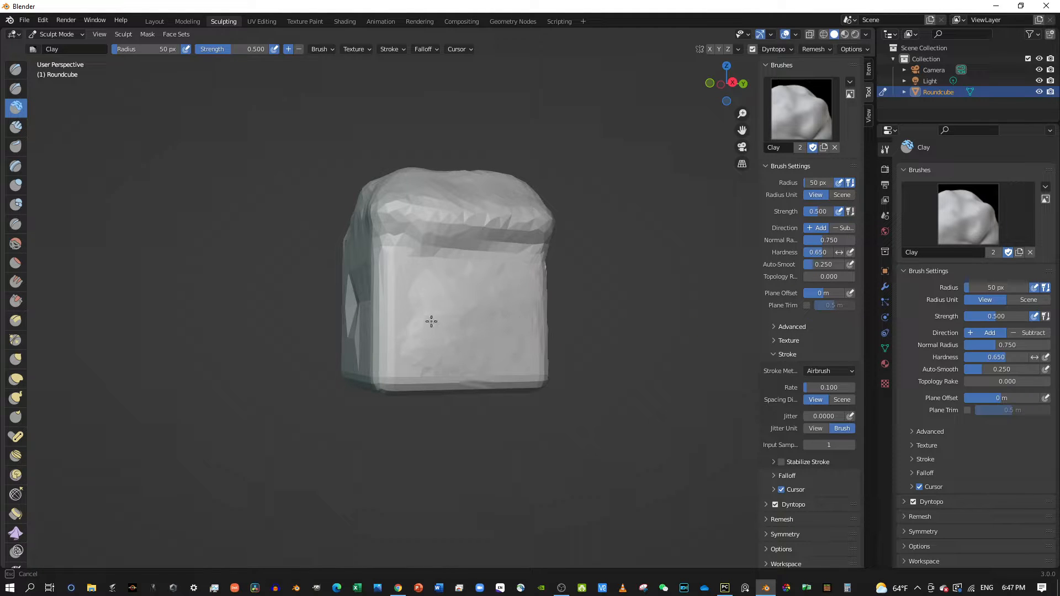
mouse_move(406, 318)
mouse_down()
mouse_move(411, 378)
mouse_move(511, 381)
mouse_move(530, 318)
mouse_up()
mouse_move(517, 280)
mouse_down()
mouse_move(439, 251)
mouse_move(418, 334)
mouse_up()
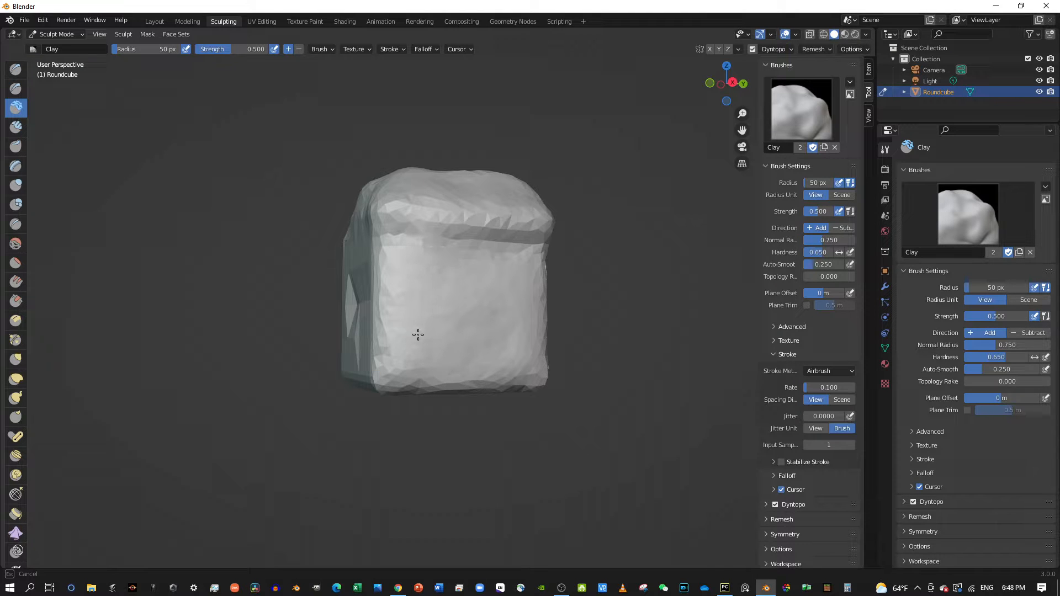
mouse_move(497, 343)
mouse_down()
mouse_move(471, 246)
mouse_move(447, 213)
mouse_up()
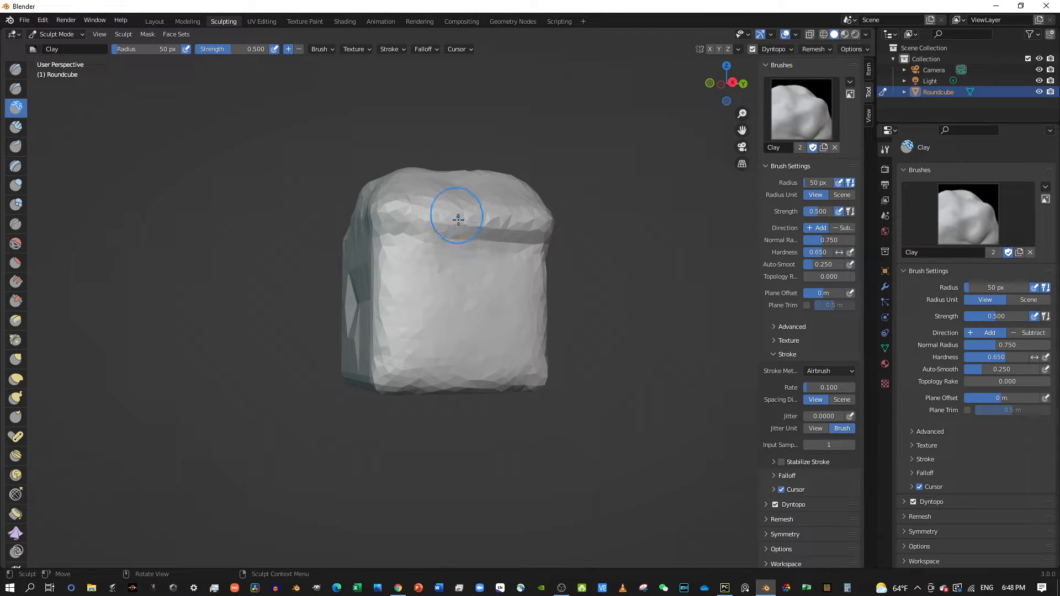
Step: Build up the flat side face next to the Clay-covered one with vertical Clay Strips brush strokes across its width
mouse_move(447, 213)
middle_down()
mouse_move(543, 271)
mouse_move(442, 220)
mouse_move(353, 246)
mouse_move(336, 234)
middle_up()
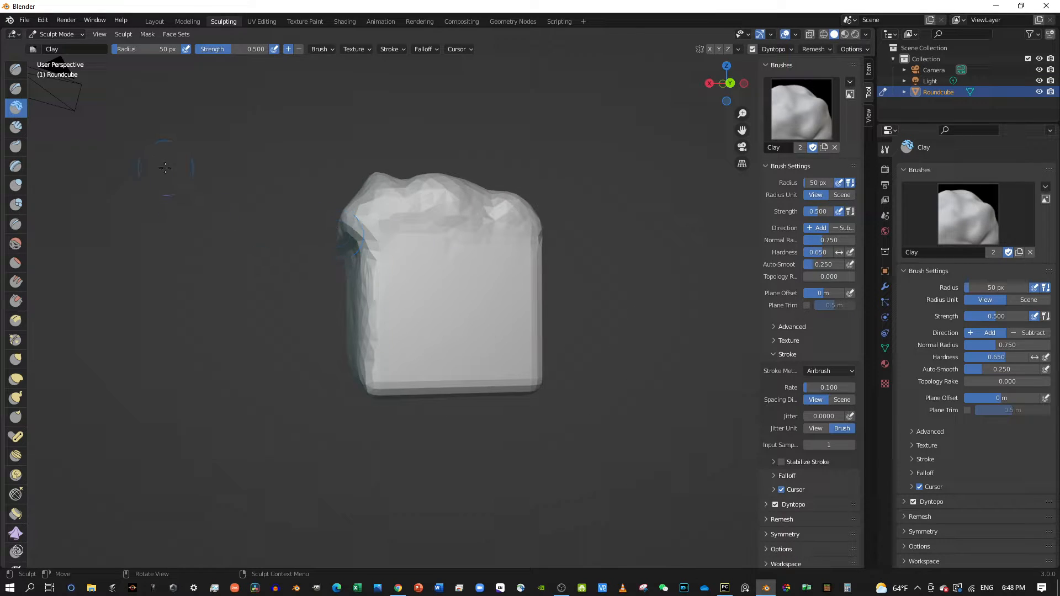
click(16, 126)
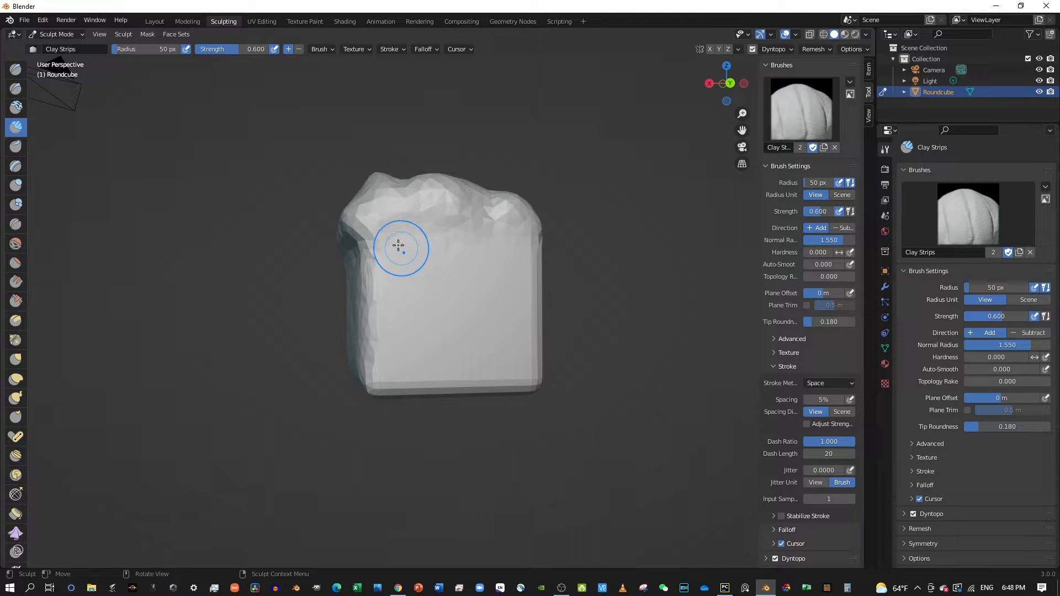
mouse_move(400, 250)
mouse_down()
mouse_move(411, 326)
mouse_move(404, 380)
mouse_move(440, 293)
mouse_move(449, 388)
mouse_up()
drag(474, 219, 481, 385)
drag(511, 239, 505, 381)
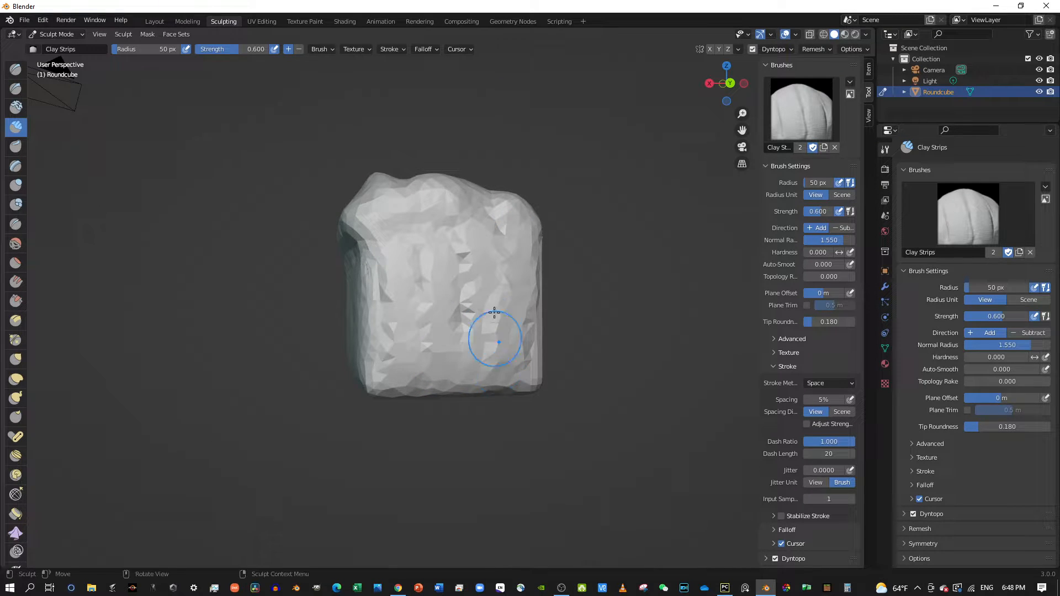
Step: Cover the next flat side face with vertical Clay Thumb brush strokes from one edge to the other
mouse_move(490, 331)
middle_down()
mouse_move(412, 267)
mouse_move(358, 280)
mouse_move(337, 270)
middle_up()
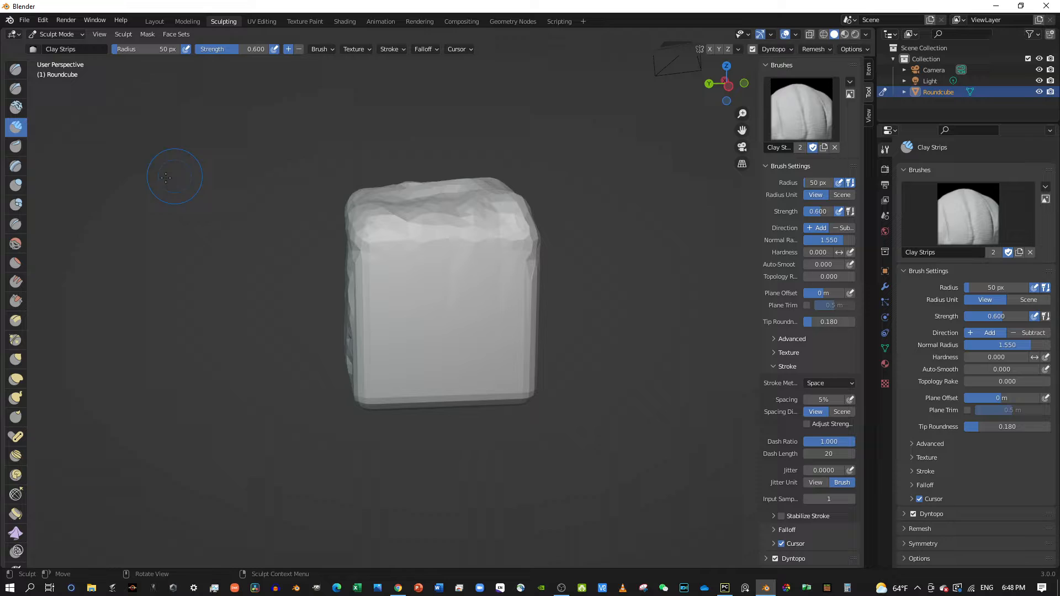
click(16, 145)
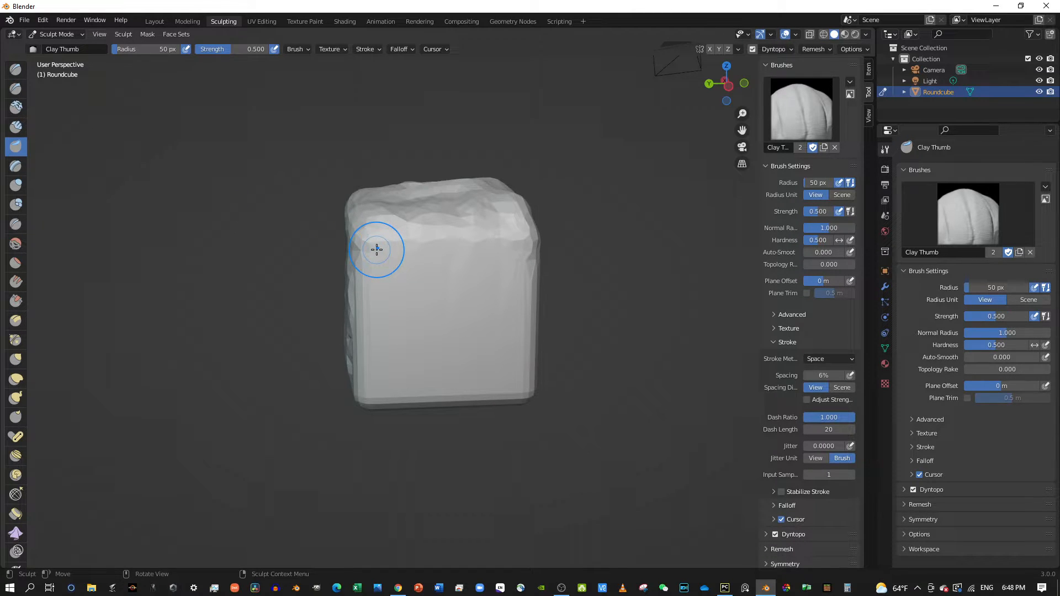
drag(377, 249, 368, 390)
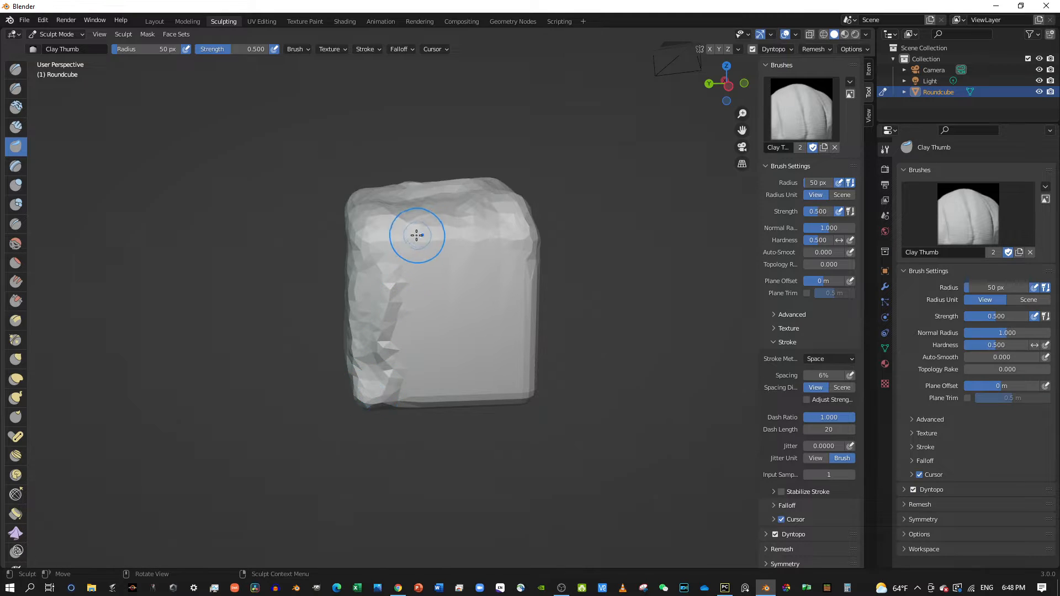
mouse_move(417, 235)
mouse_down()
mouse_move(407, 331)
mouse_move(386, 379)
mouse_move(391, 254)
mouse_move(423, 301)
mouse_move(430, 393)
mouse_up()
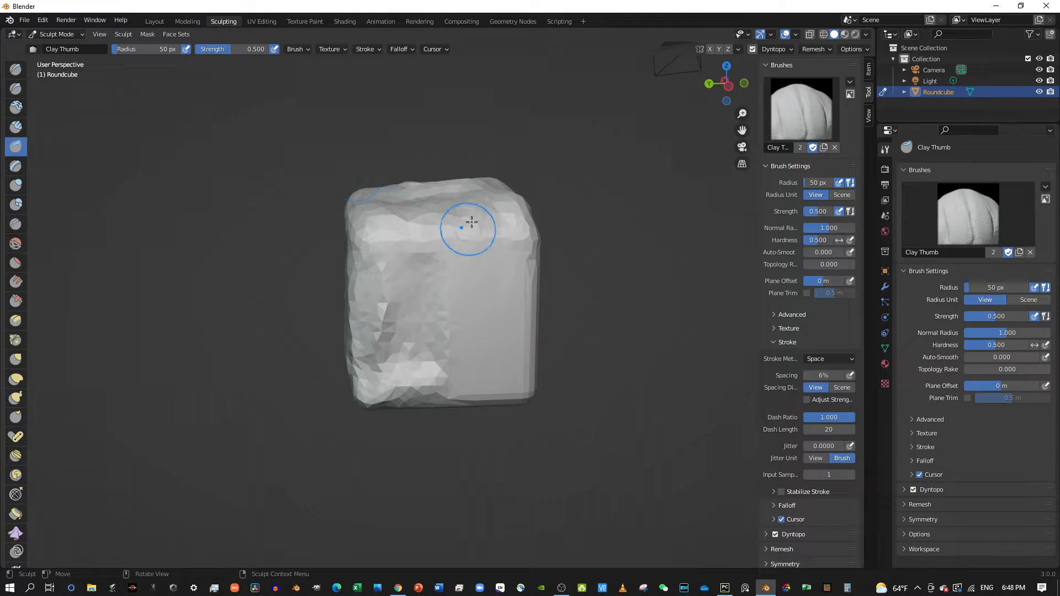
drag(456, 259, 451, 391)
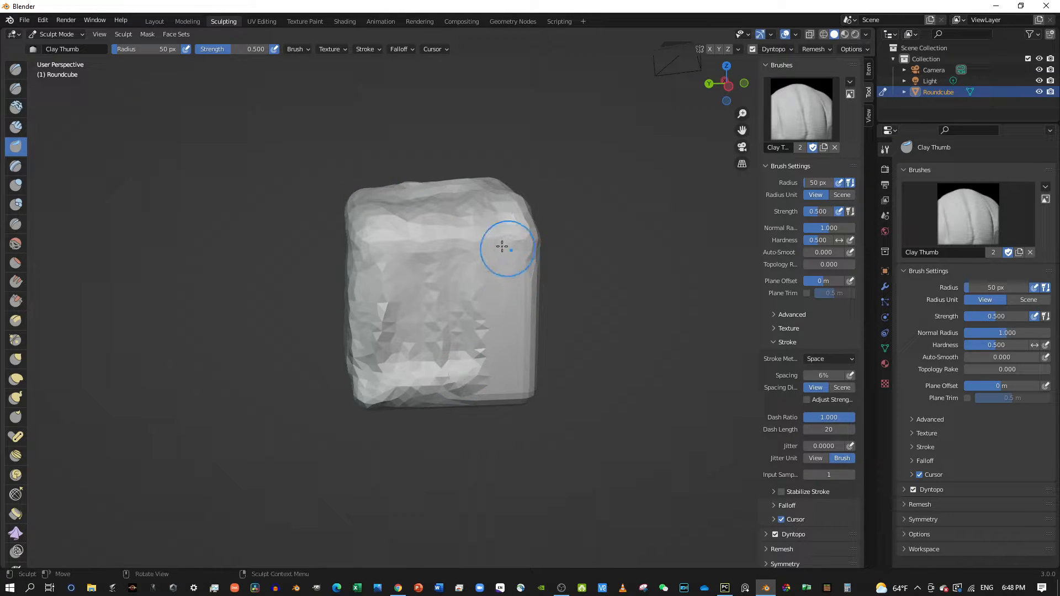
drag(488, 255, 488, 392)
drag(520, 265, 513, 387)
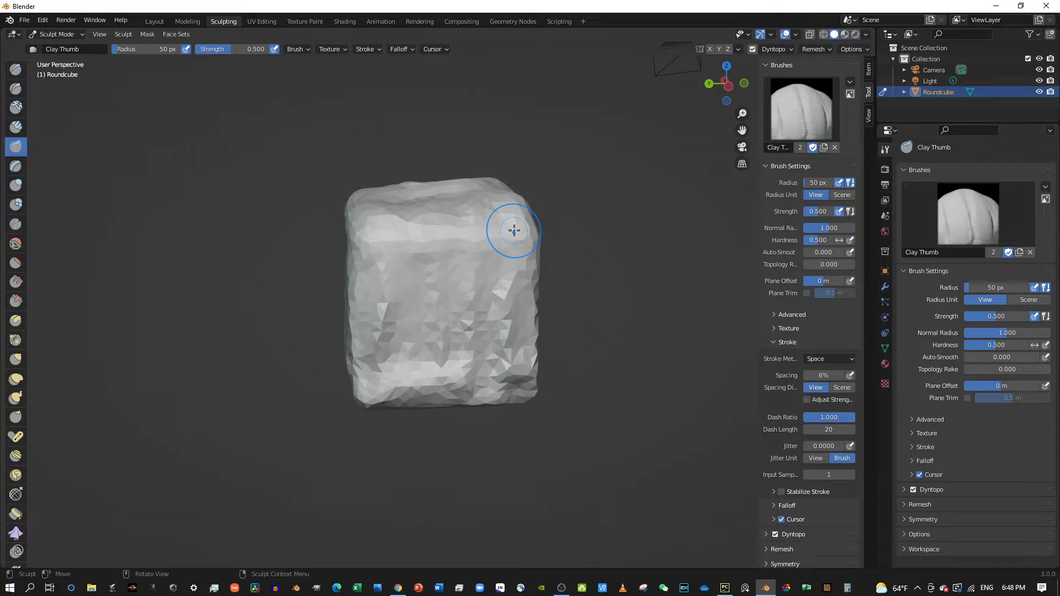
Step: Raise a band around the cube with the Layer brush, running over its underside, top and two opposite side faces
middle_drag(402, 253, 462, 288)
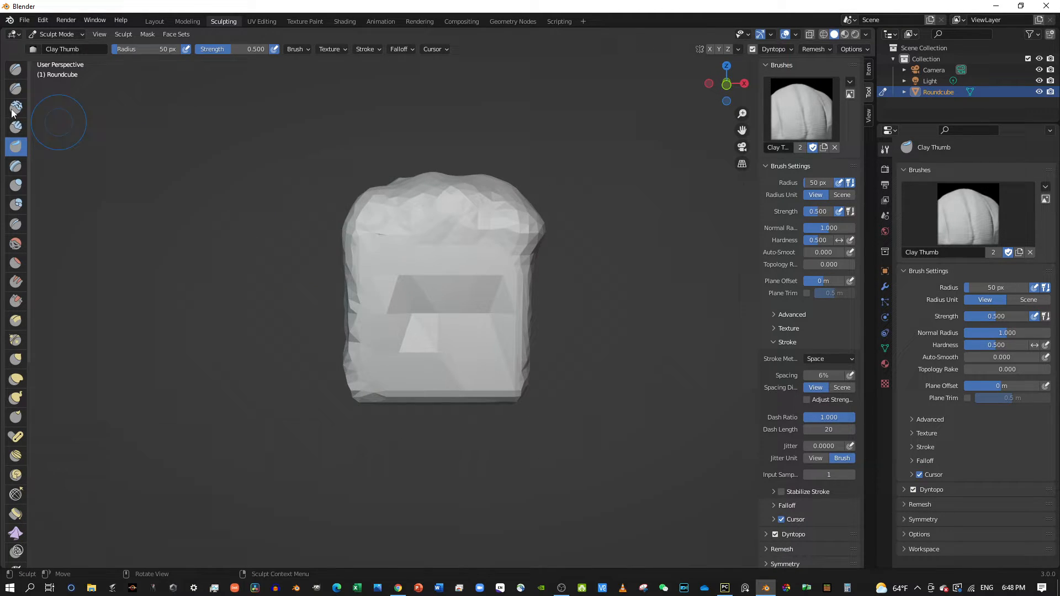
click(13, 168)
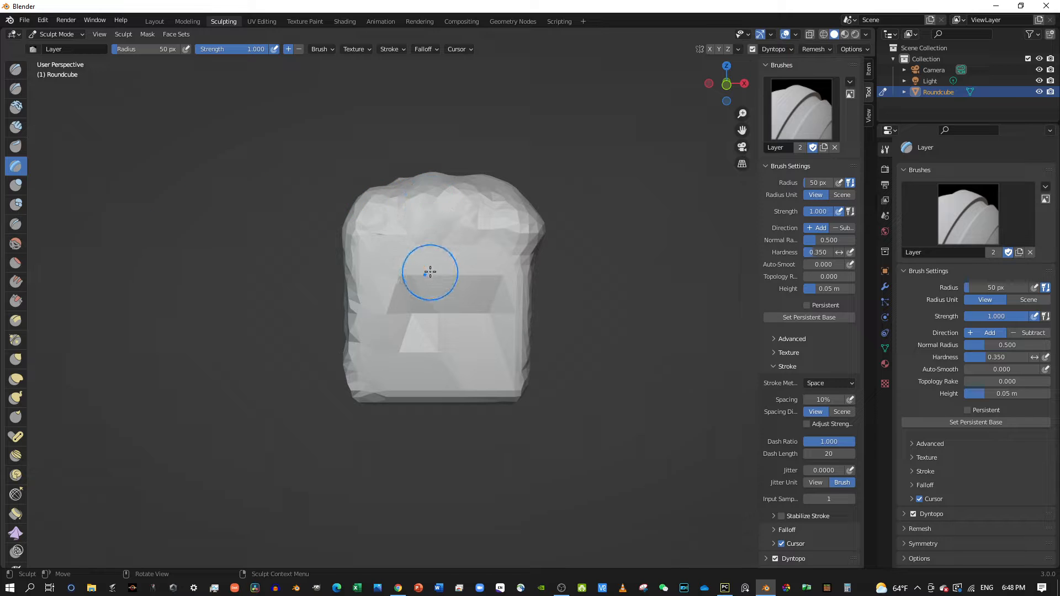
mouse_move(426, 272)
middle_down()
mouse_move(422, 134)
mouse_move(474, 196)
middle_up()
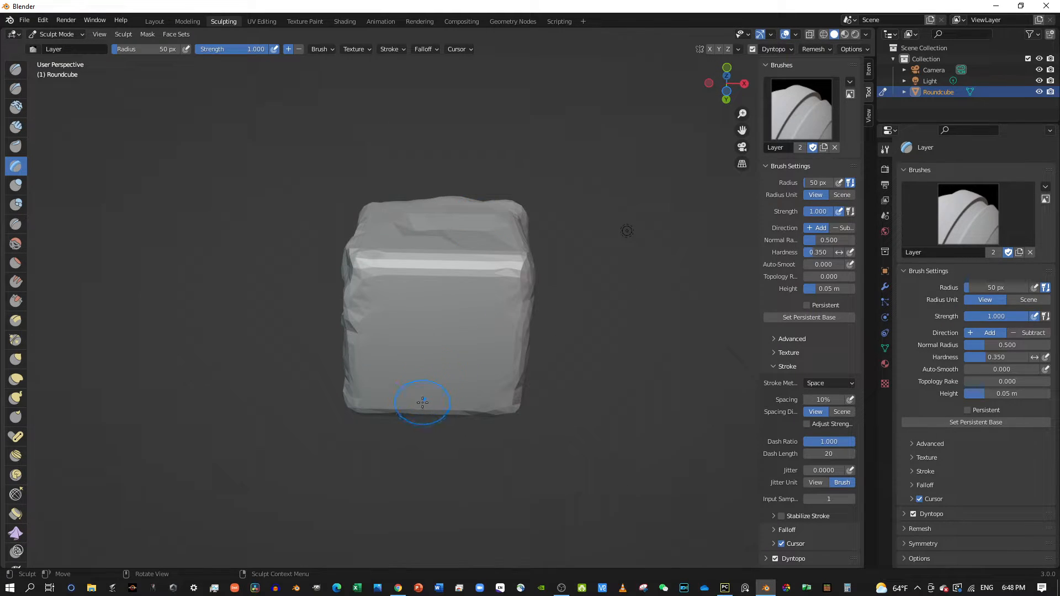
drag(426, 403, 431, 254)
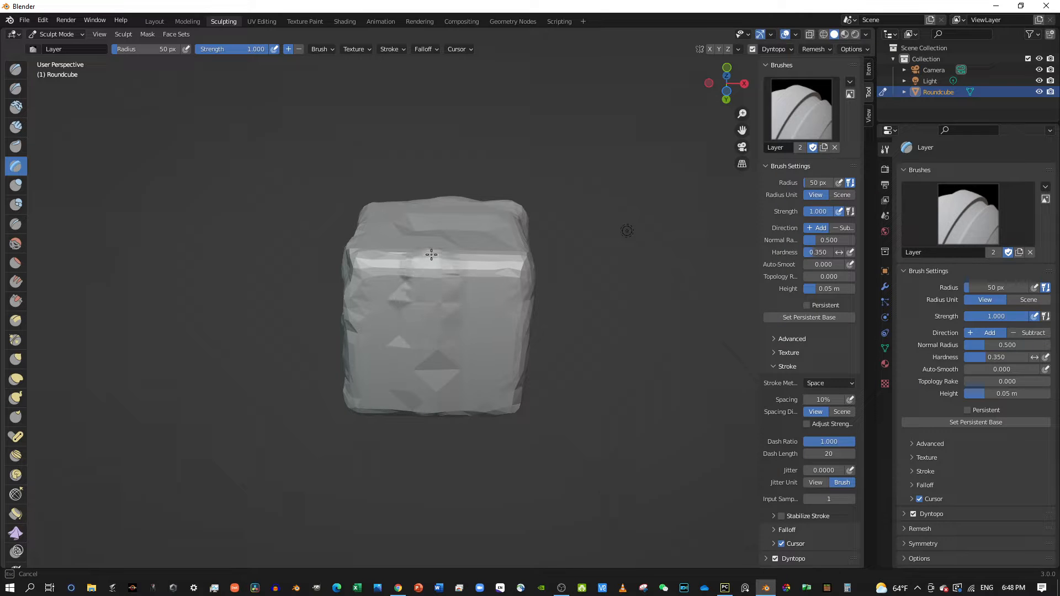
middle_drag(427, 200, 440, 341)
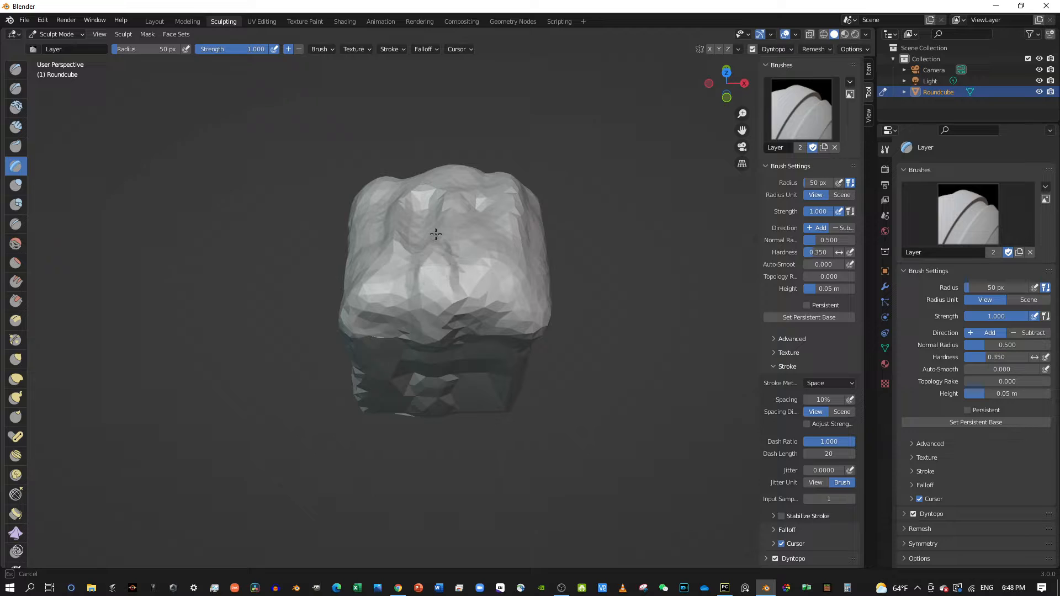
middle_drag(437, 162, 442, 320)
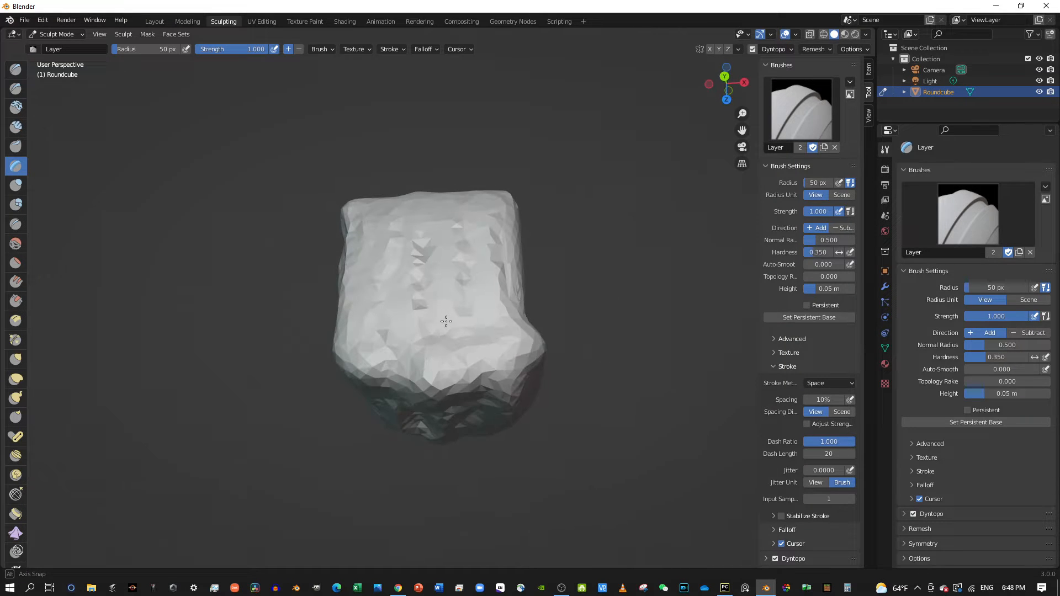
drag(425, 369, 421, 223)
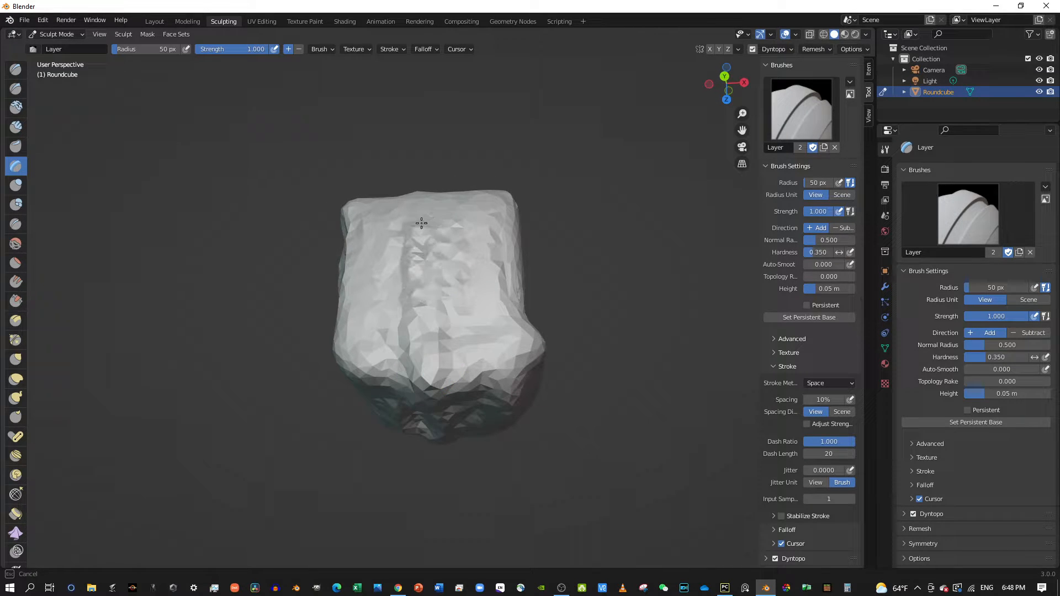
middle_drag(422, 193, 416, 331)
drag(417, 353, 433, 200)
Step: Swell the side face on both sides of the raised band with Inflate brush strokes
mouse_move(436, 245)
middle_down()
mouse_move(454, 554)
mouse_move(413, 460)
mouse_move(415, 496)
mouse_move(414, 464)
middle_up()
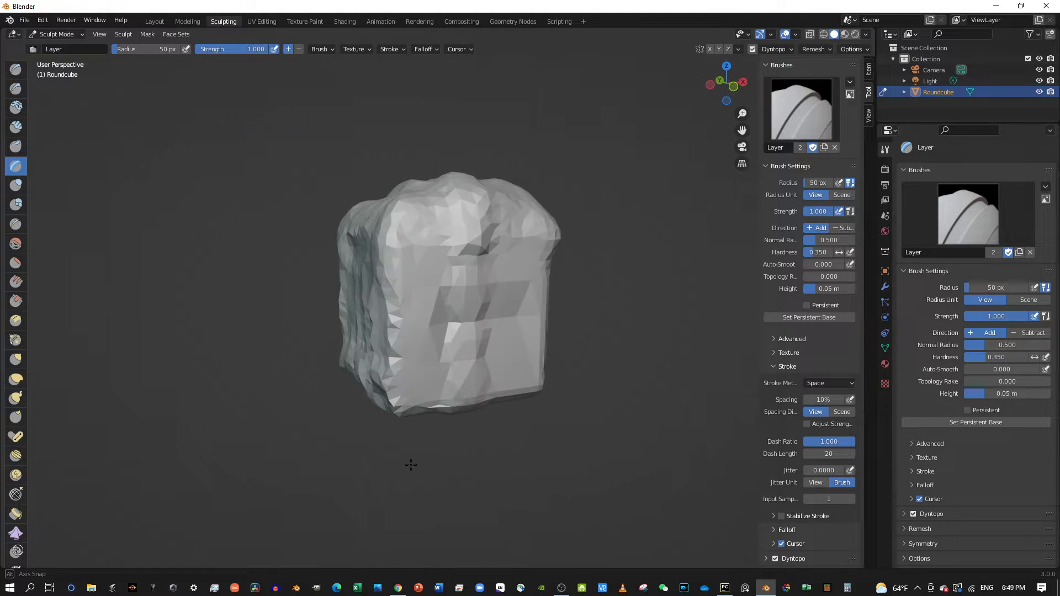
click(15, 185)
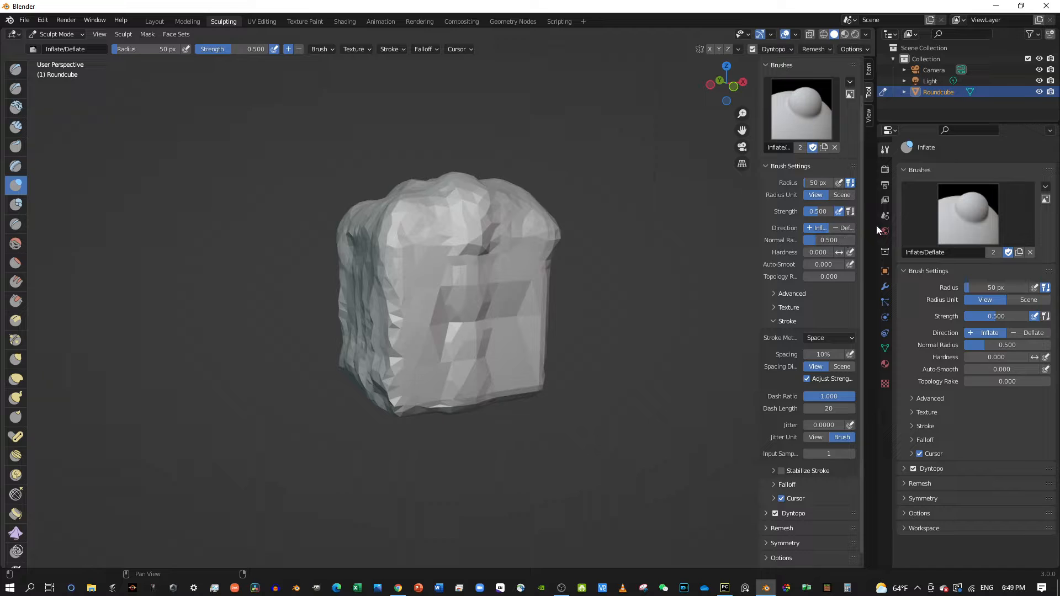
mouse_move(421, 267)
middle_down()
mouse_move(372, 240)
mouse_move(374, 216)
middle_up()
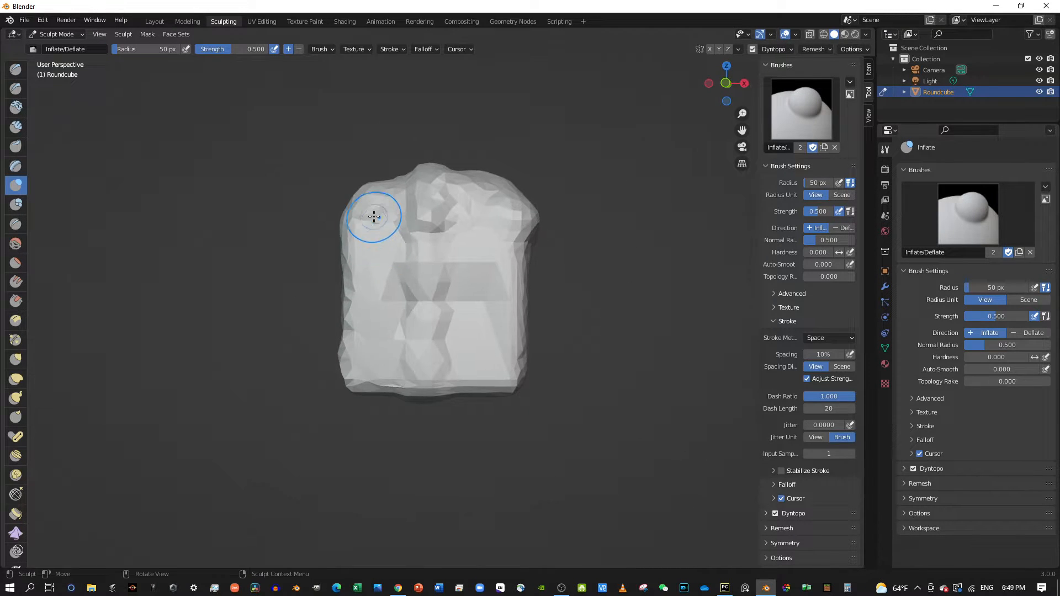
drag(374, 217, 373, 255)
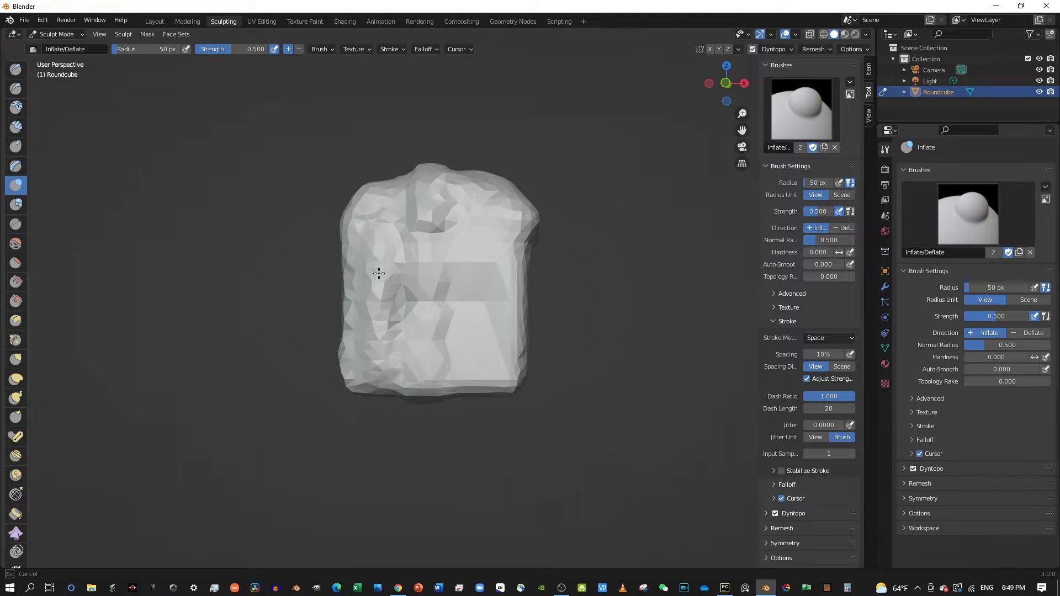
mouse_move(385, 350)
middle_down()
mouse_move(350, 314)
mouse_move(379, 331)
middle_up()
mouse_move(485, 294)
mouse_down()
mouse_move(462, 243)
mouse_move(440, 343)
mouse_up()
drag(461, 291, 464, 250)
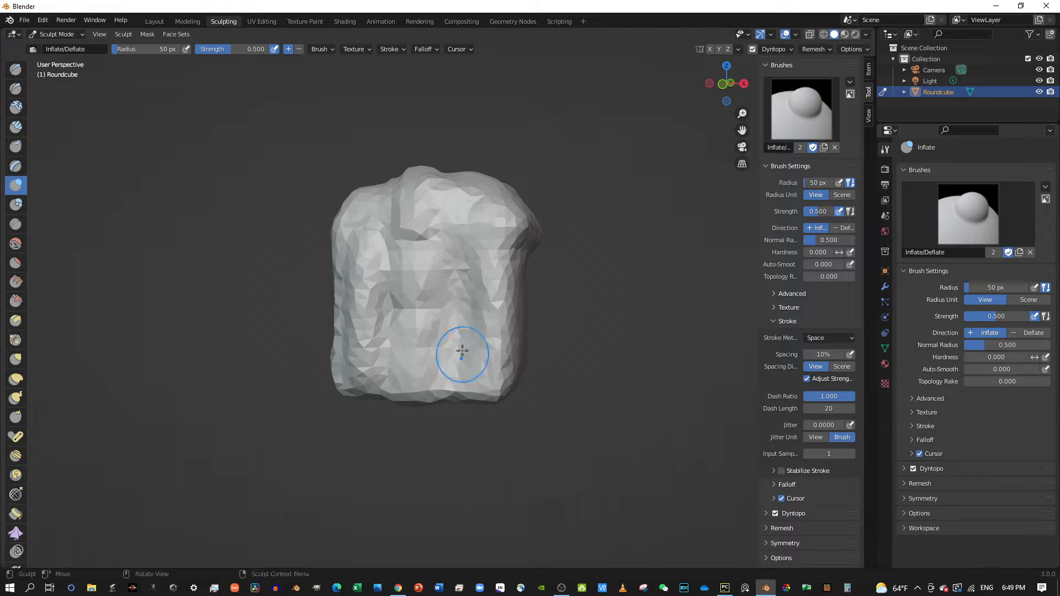
mouse_move(462, 350)
middle_down()
mouse_move(403, 353)
mouse_move(414, 387)
mouse_move(516, 332)
mouse_move(460, 335)
middle_up()
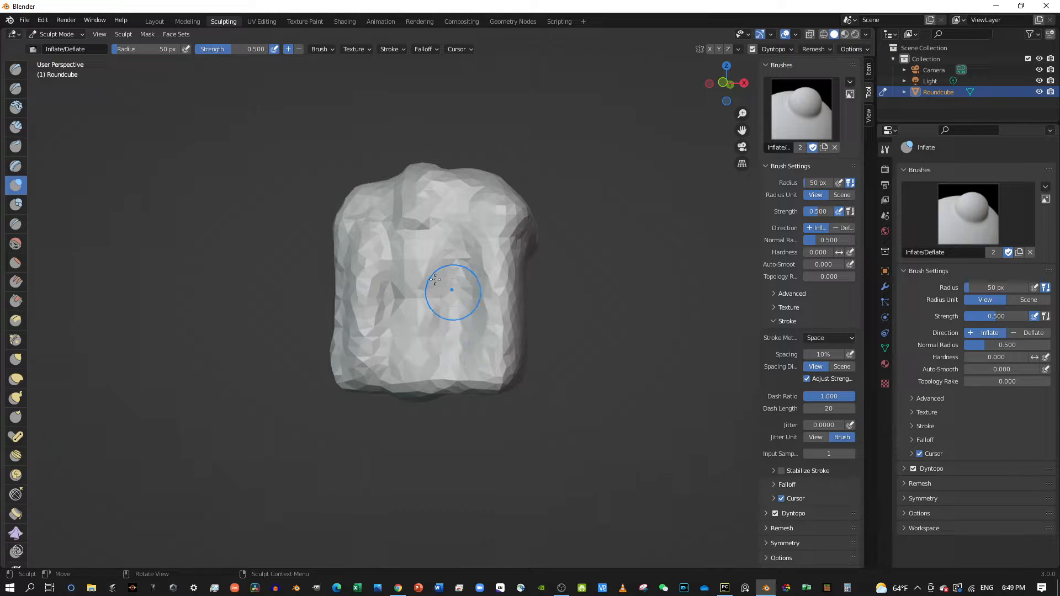
Step: Add long bulging ridges along both sides of the cube's underside with the Blob brush
click(16, 205)
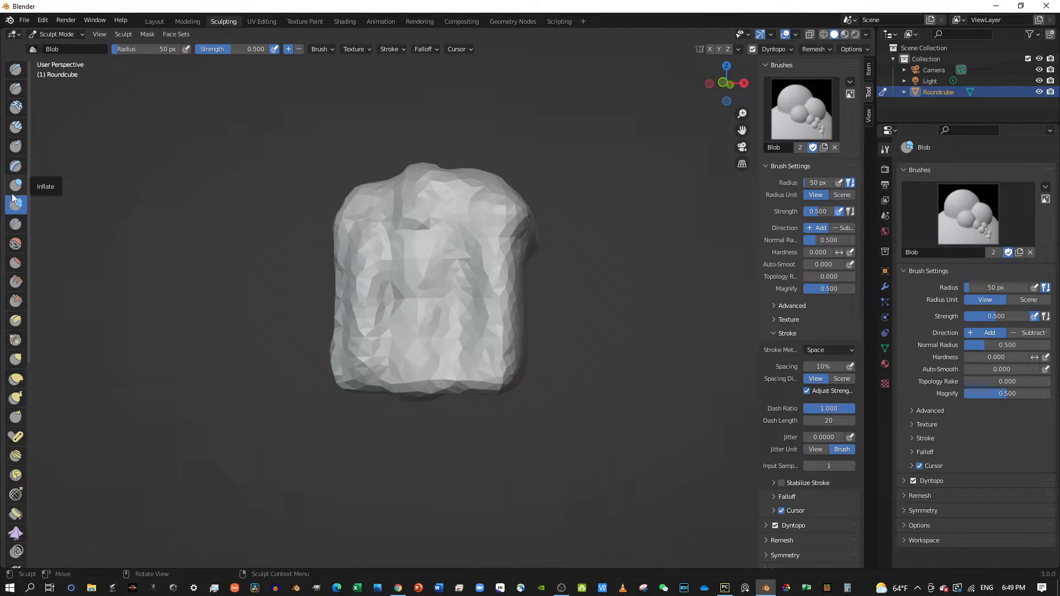
middle_drag(437, 271, 456, 156)
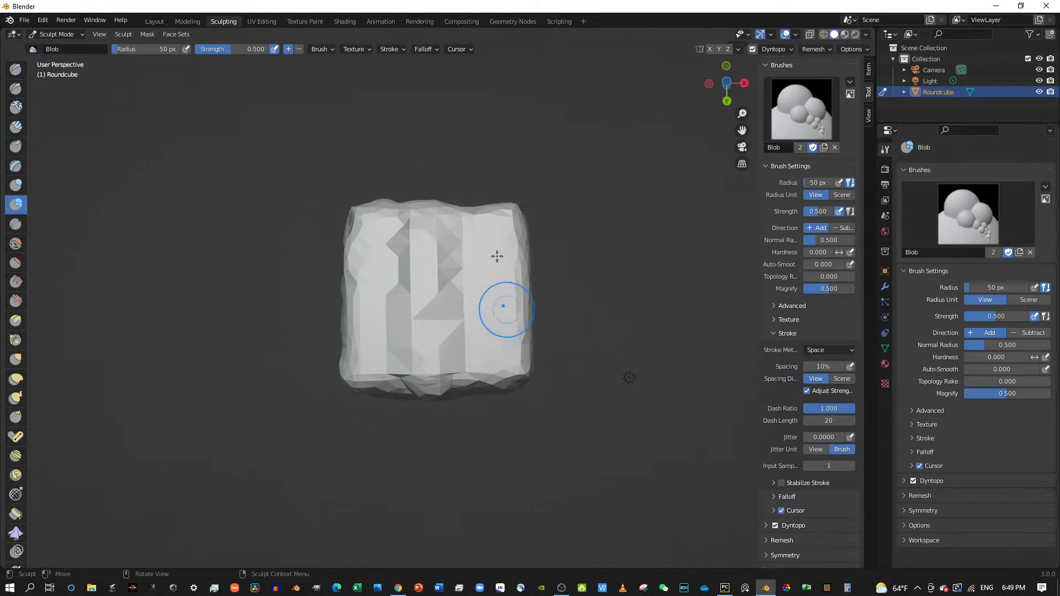
mouse_move(497, 256)
mouse_down()
mouse_move(497, 350)
mouse_move(483, 220)
mouse_move(469, 358)
mouse_move(494, 221)
mouse_move(496, 355)
mouse_move(374, 225)
mouse_move(367, 362)
mouse_move(389, 218)
mouse_move(391, 387)
mouse_move(374, 295)
mouse_up()
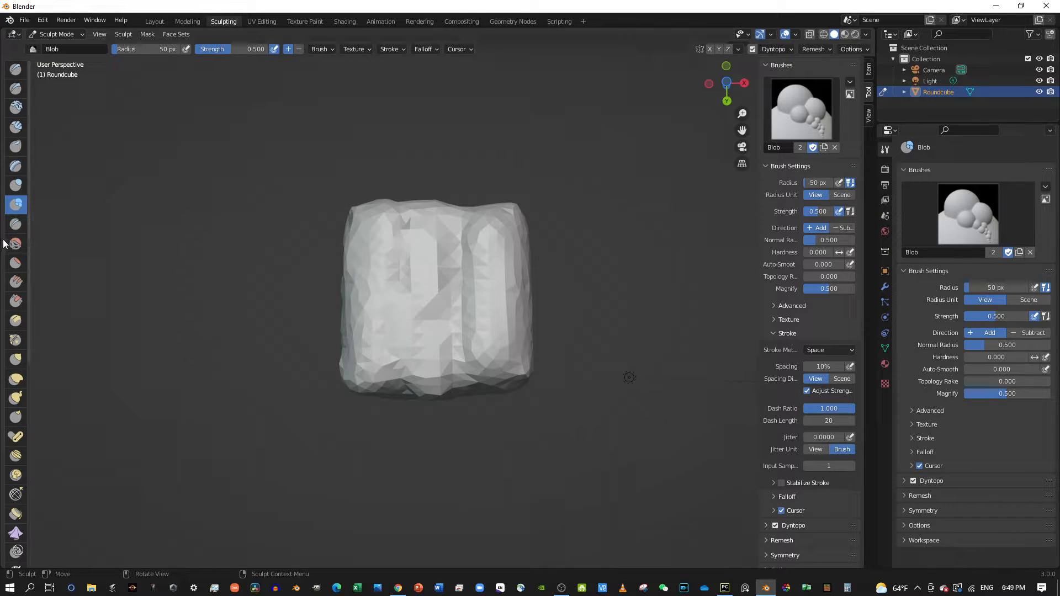
Step: Carve a deep groove across the middle of the underside with repeated Crease brush strokes in Subtract direction
click(20, 227)
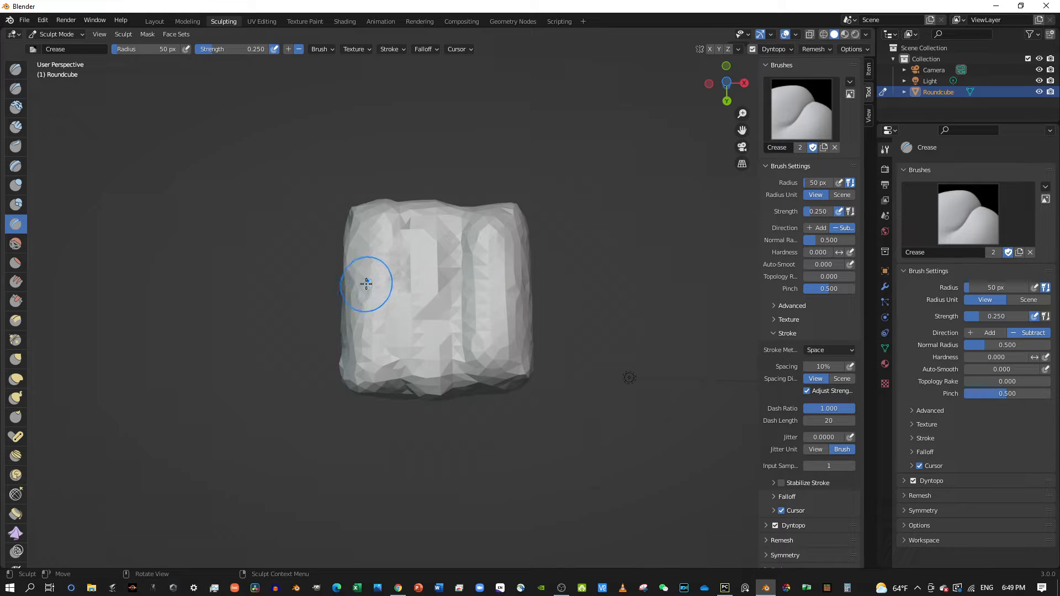
drag(366, 280, 434, 282)
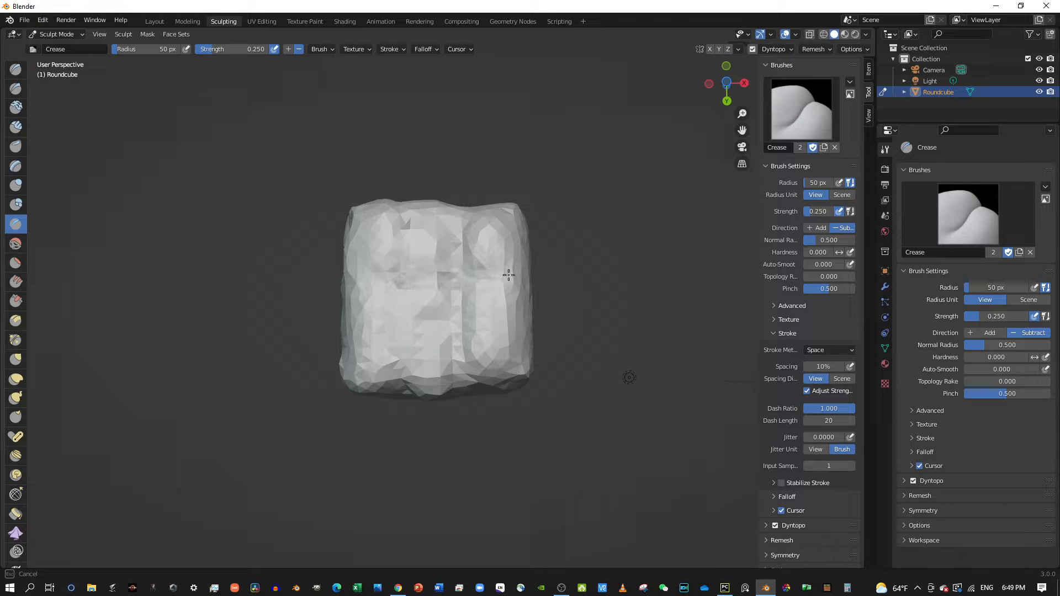
drag(509, 275, 354, 292)
drag(426, 283, 511, 282)
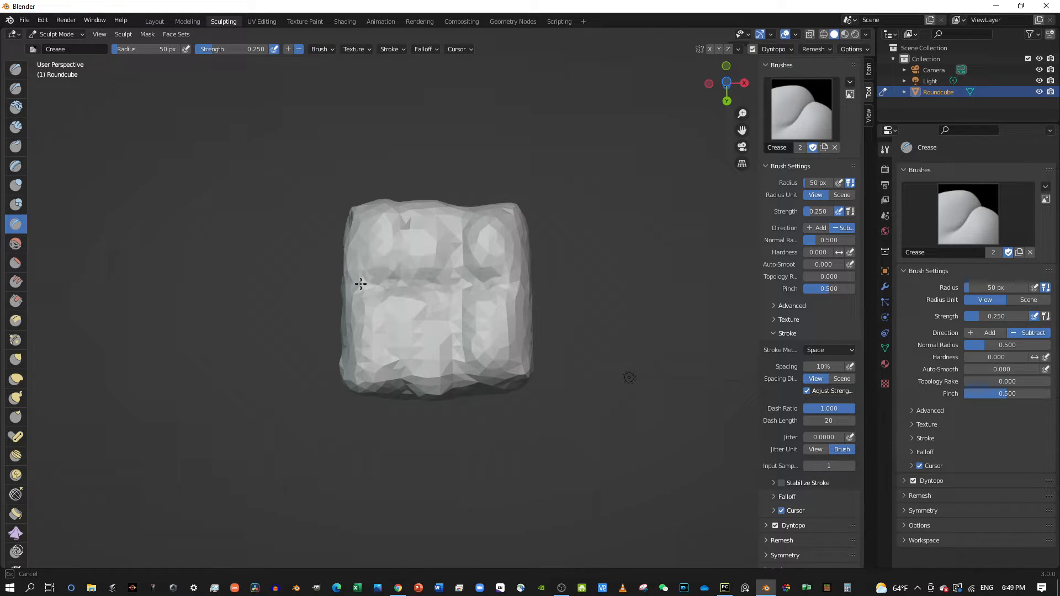
drag(361, 284, 402, 276)
drag(529, 276, 485, 281)
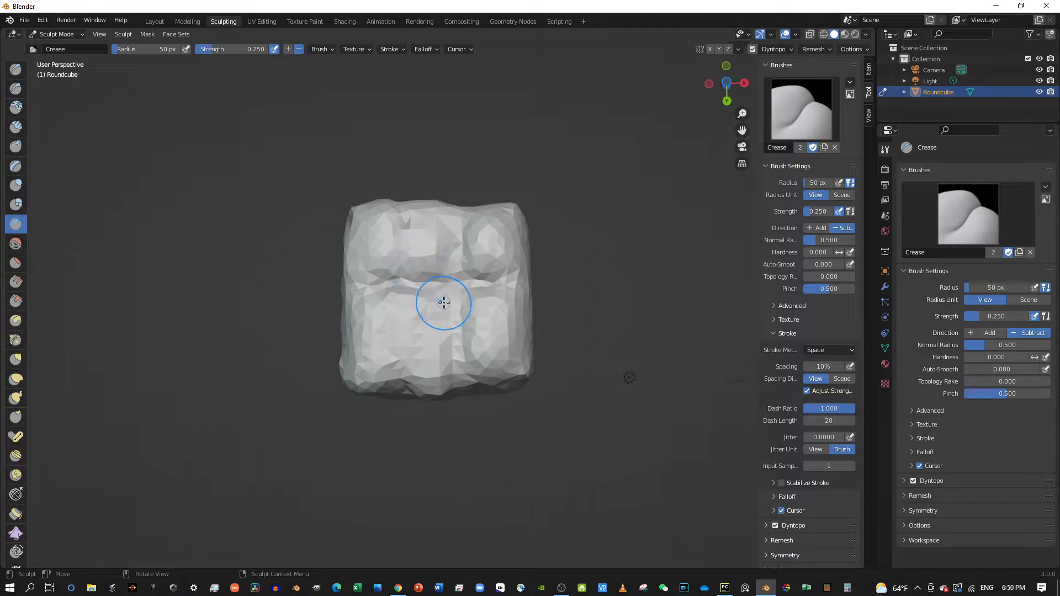
Step: Smooth the lumpy top face and its upper edges with Smooth brush strokes
mouse_move(444, 302)
middle_down()
mouse_move(436, 293)
mouse_move(493, 368)
mouse_move(363, 304)
middle_up()
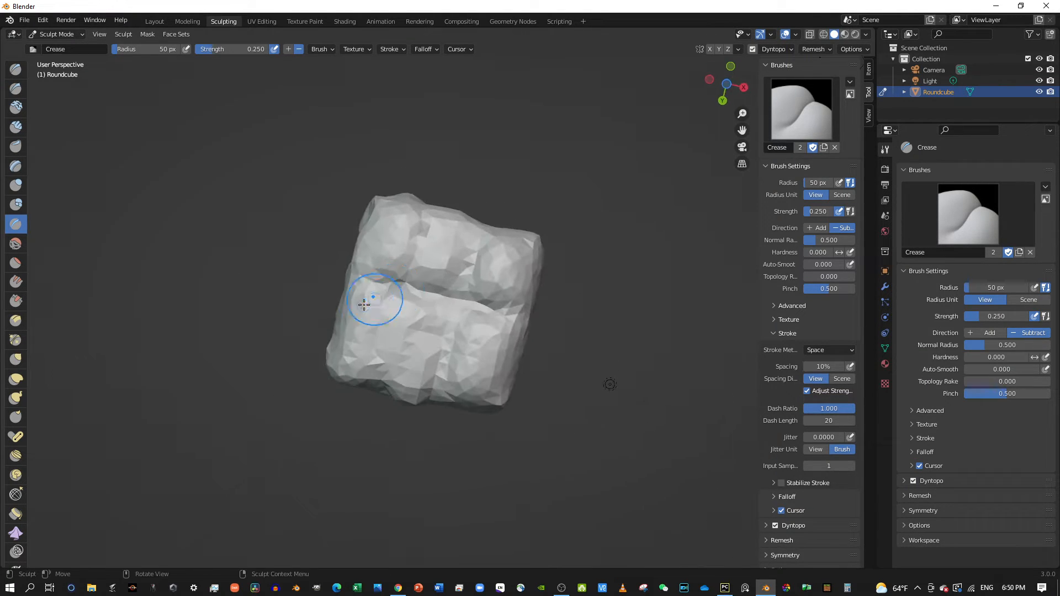
click(16, 243)
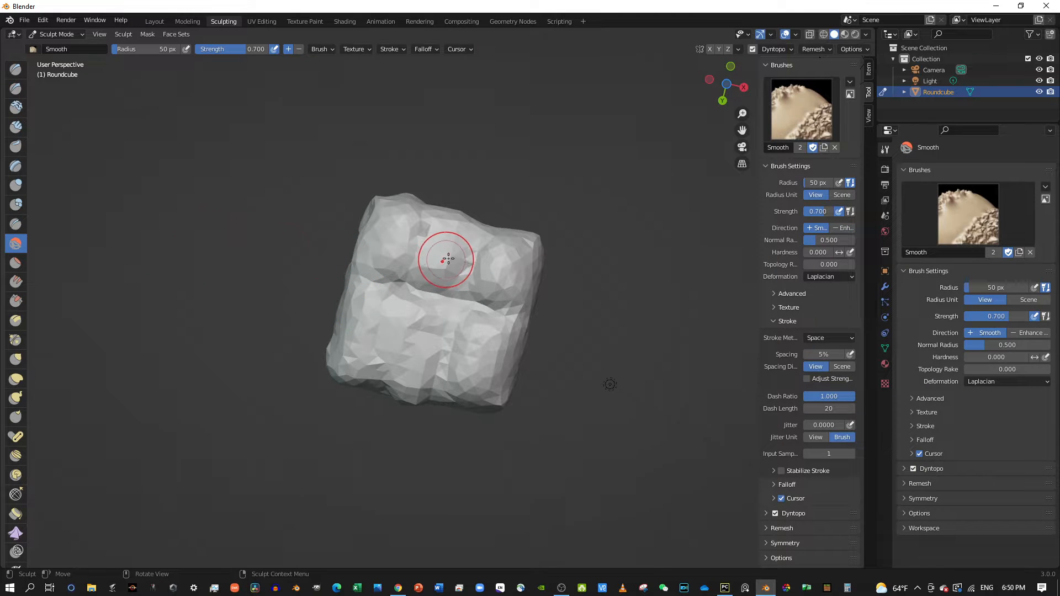
middle_drag(449, 257, 461, 249)
mouse_move(460, 249)
mouse_down()
mouse_move(386, 205)
mouse_move(483, 210)
mouse_move(397, 236)
mouse_move(482, 249)
mouse_move(506, 243)
mouse_move(486, 232)
mouse_move(499, 198)
mouse_move(380, 251)
mouse_move(354, 215)
mouse_move(389, 188)
mouse_move(449, 169)
mouse_move(407, 186)
mouse_up()
mouse_move(406, 187)
middle_down()
mouse_move(507, 225)
mouse_move(407, 216)
middle_up()
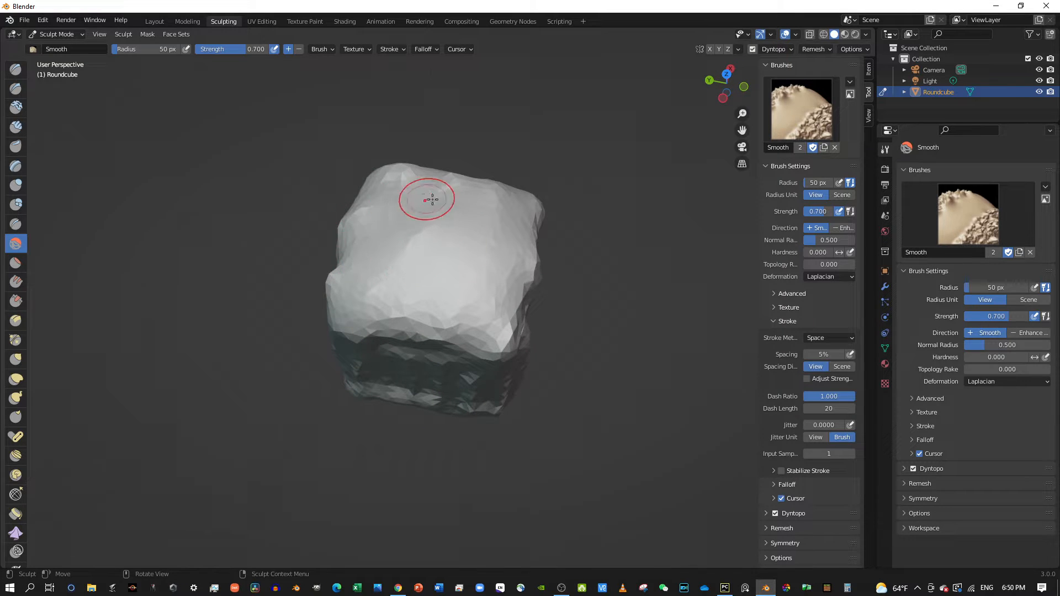
mouse_move(426, 198)
mouse_down()
mouse_move(353, 221)
mouse_move(350, 257)
mouse_move(471, 300)
mouse_move(525, 256)
mouse_move(517, 201)
mouse_move(420, 175)
mouse_move(381, 201)
mouse_up()
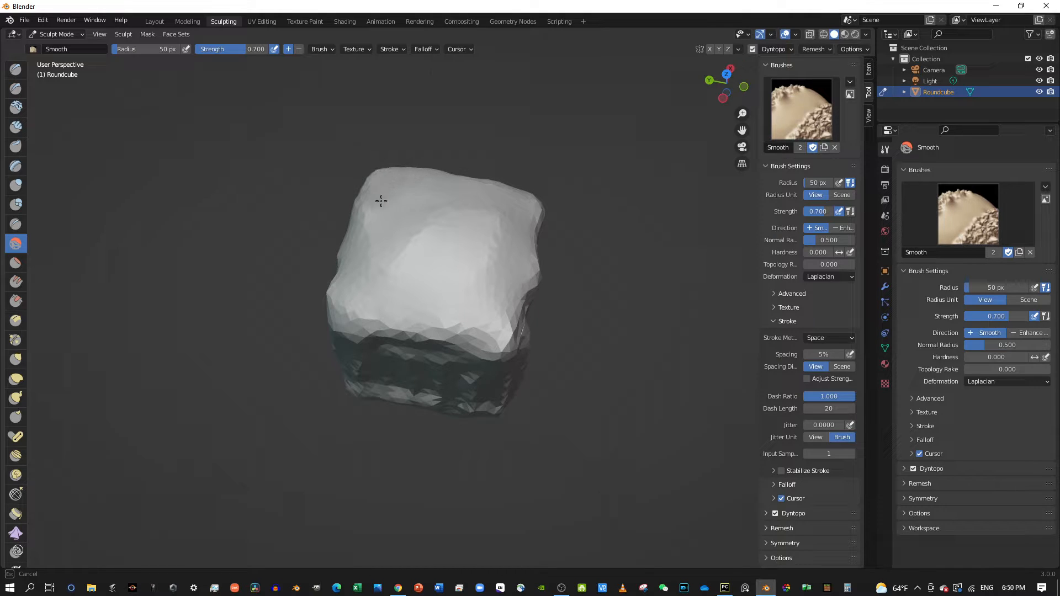
drag(444, 223, 441, 206)
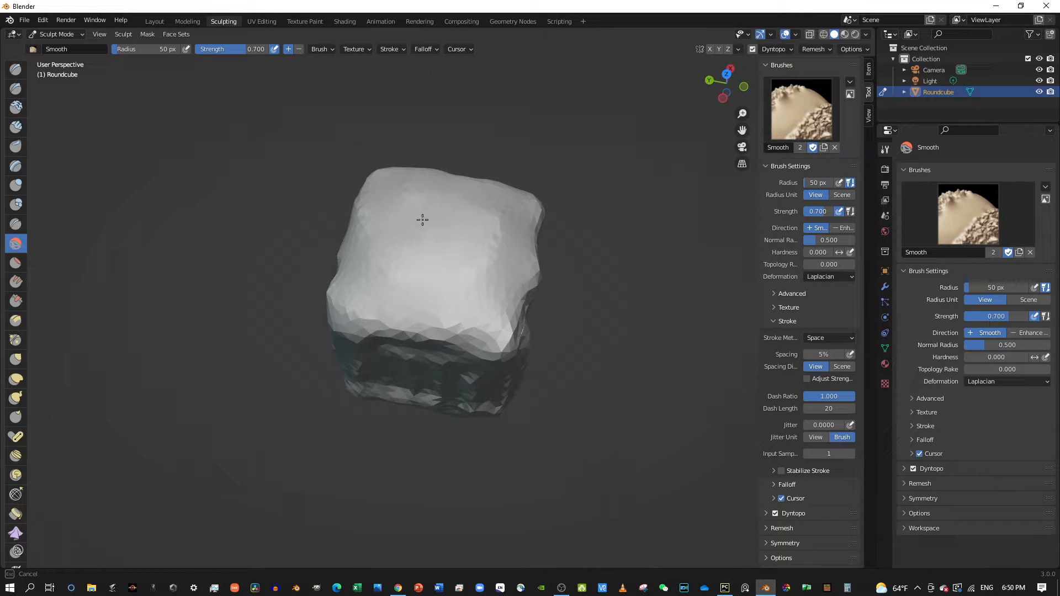
drag(509, 211, 484, 268)
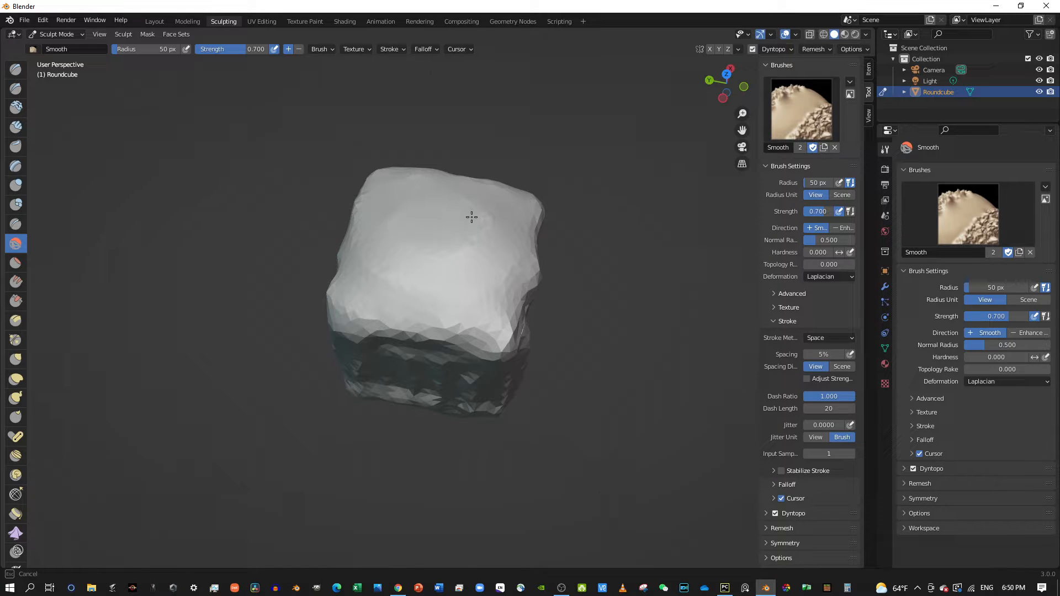
Step: Smooth the rest of the top face and the overhanging band along its sides with further Smooth brush strokes
drag(471, 217, 476, 217)
mouse_move(475, 217)
middle_down()
mouse_move(399, 184)
mouse_move(539, 212)
middle_up()
mouse_move(538, 212)
mouse_down()
mouse_move(527, 260)
mouse_move(522, 221)
mouse_up()
mouse_move(522, 220)
middle_down()
mouse_move(435, 237)
mouse_move(511, 229)
middle_up()
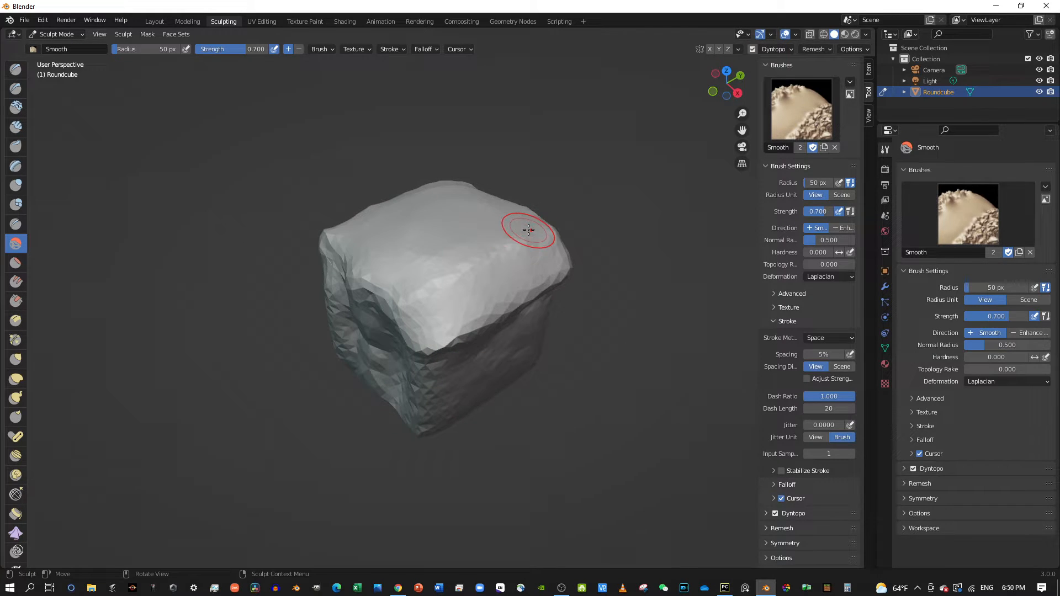
middle_drag(574, 219, 497, 245)
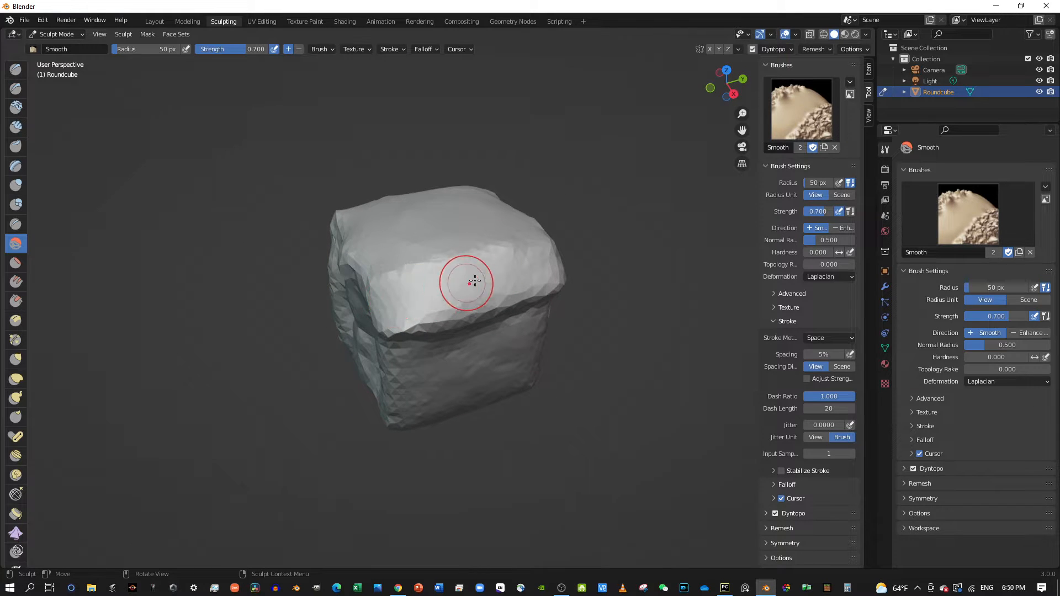
mouse_move(458, 282)
mouse_down()
mouse_move(379, 303)
mouse_move(565, 266)
mouse_up()
mouse_move(339, 288)
mouse_down()
mouse_move(532, 260)
mouse_move(552, 245)
mouse_move(473, 292)
mouse_up()
mouse_move(473, 292)
middle_down()
mouse_move(485, 298)
mouse_move(541, 272)
middle_up()
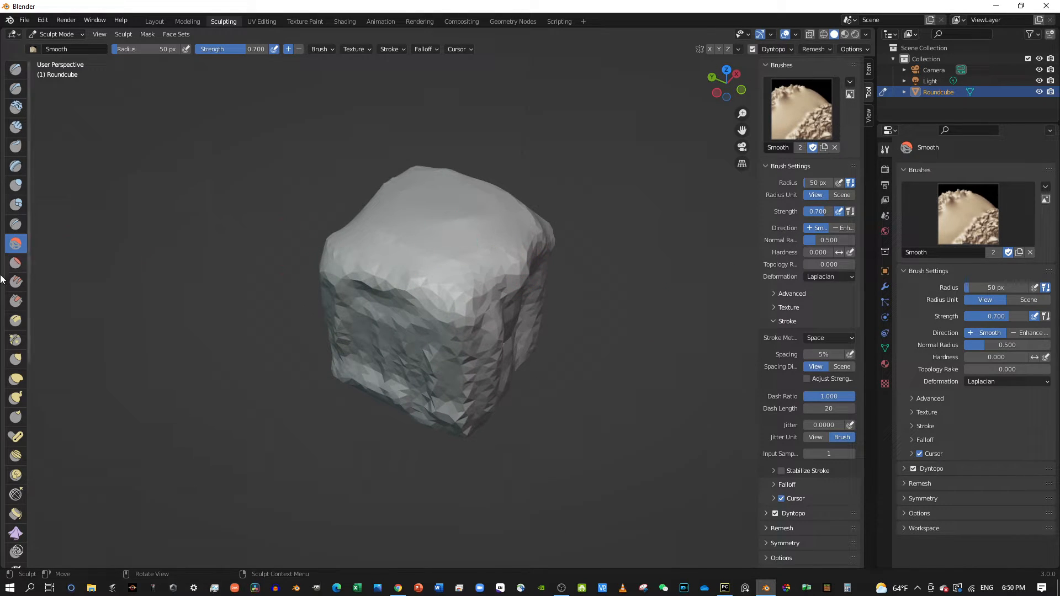
Step: Flatten the top face's corners and the overhanging band on the side with Flatten/Contrast brush strokes in Flatten direction
click(16, 263)
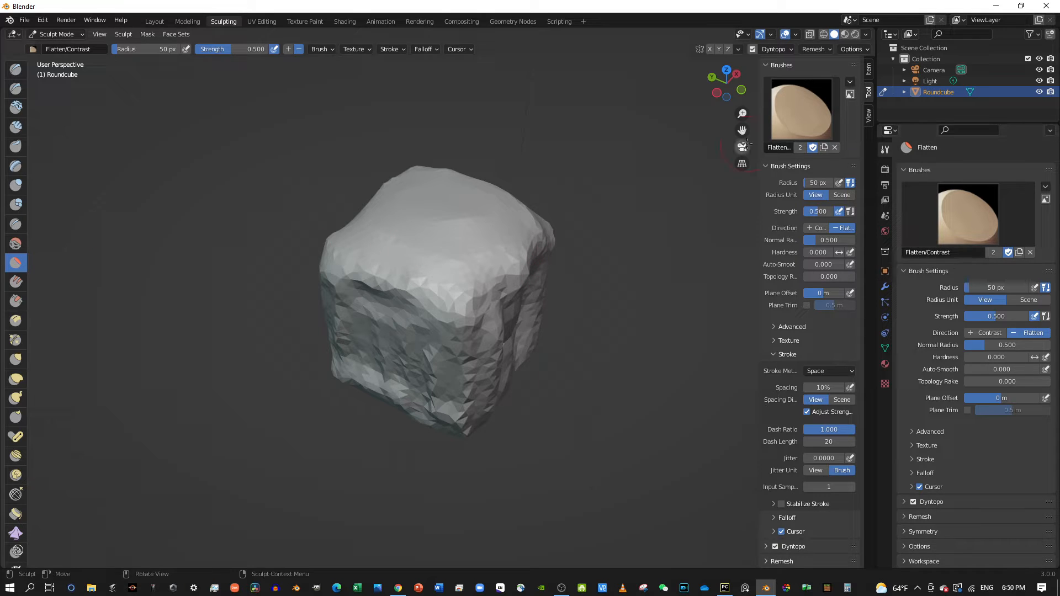
drag(416, 184, 428, 234)
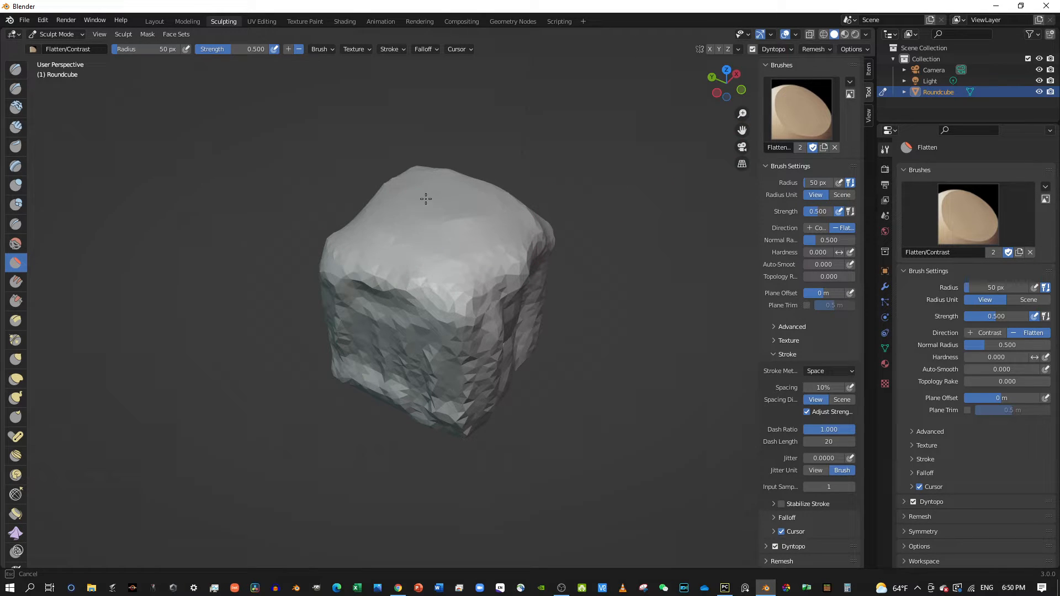
mouse_move(471, 266)
mouse_down()
mouse_move(525, 250)
mouse_move(515, 236)
mouse_move(568, 235)
mouse_up()
mouse_move(498, 287)
mouse_down()
mouse_move(456, 309)
mouse_move(477, 284)
mouse_up()
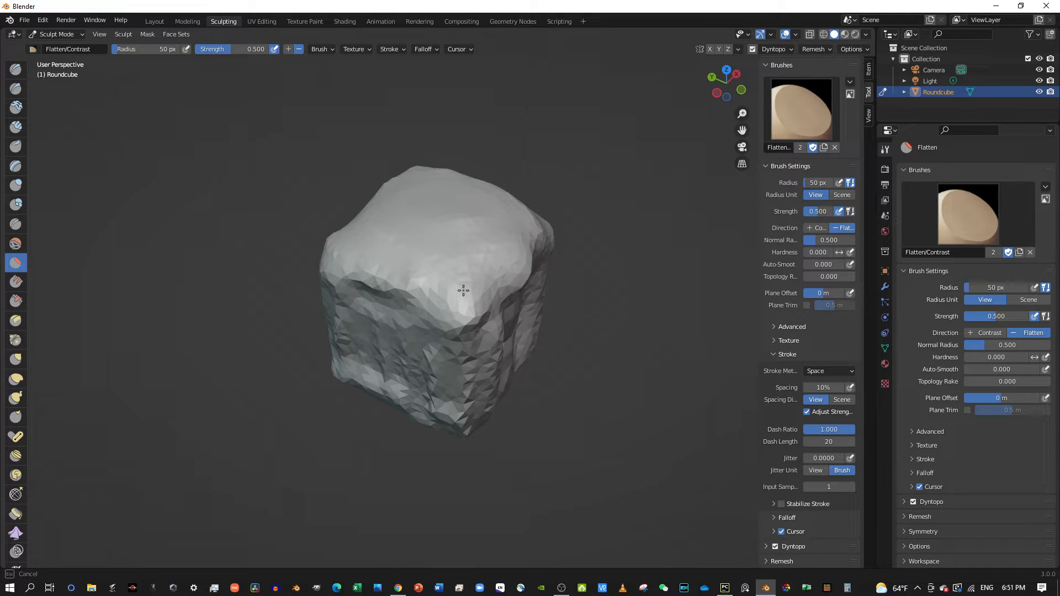
middle_drag(436, 302, 419, 229)
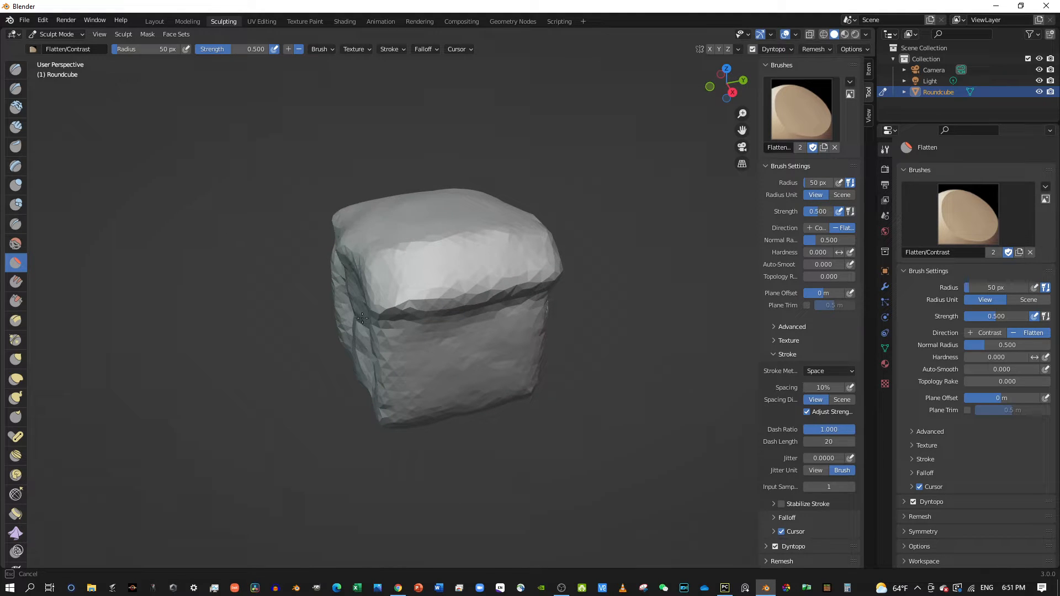
drag(375, 248, 380, 314)
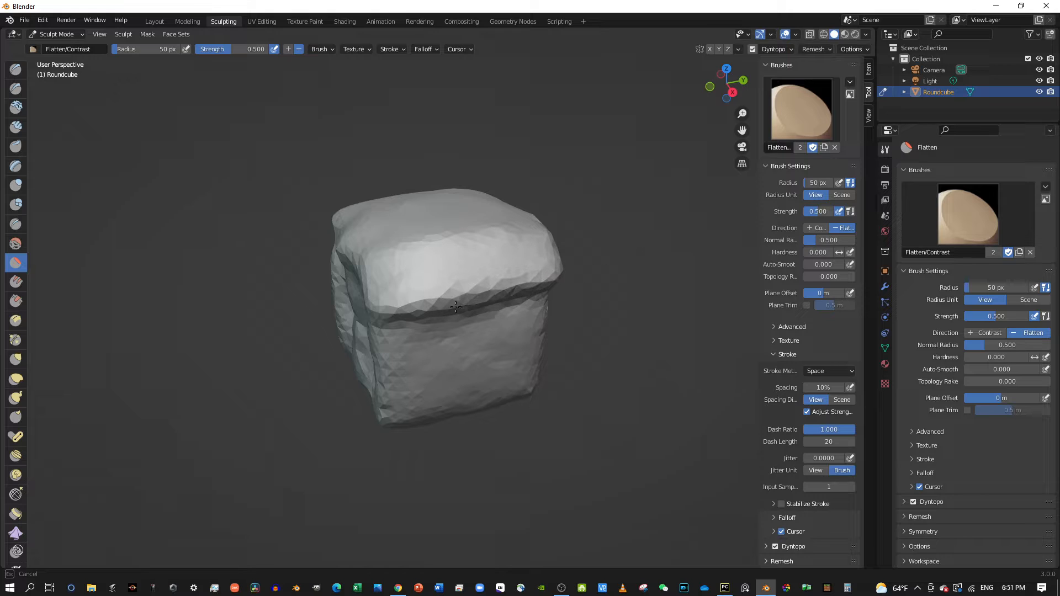
drag(455, 307, 549, 273)
Step: Work over the edge between the top face and the overhanging band with Fill/Deepen brush strokes in Fill direction
click(22, 282)
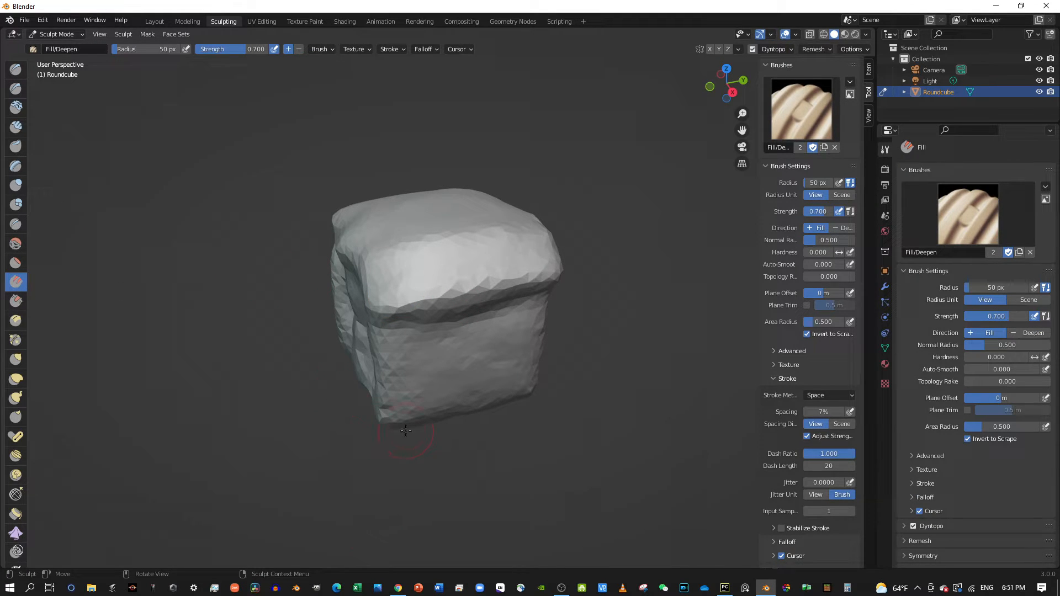
middle_drag(457, 243, 450, 350)
drag(400, 350, 433, 377)
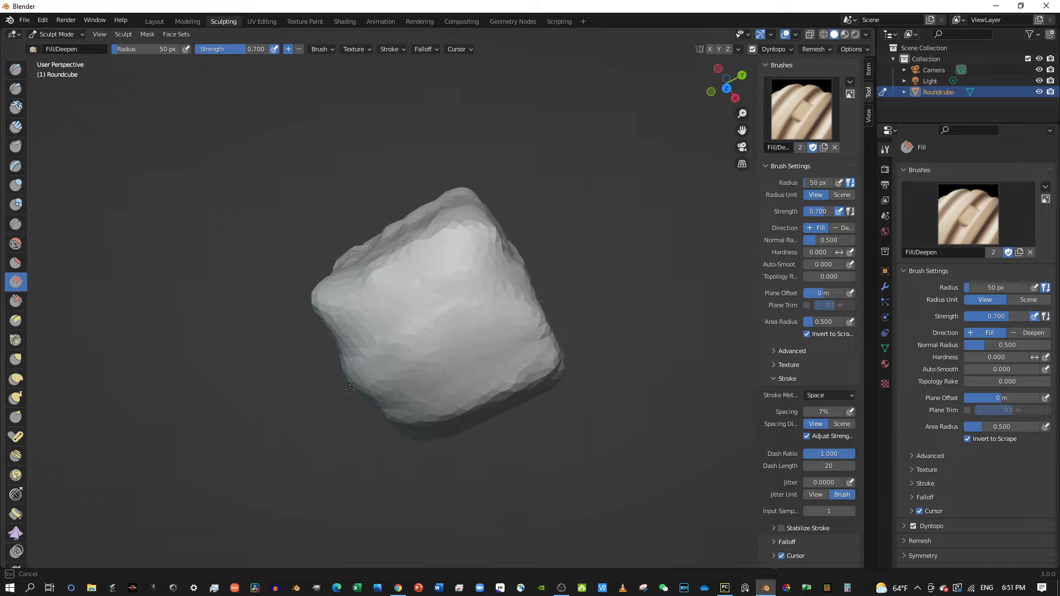
mouse_move(381, 380)
mouse_down()
mouse_move(442, 386)
mouse_move(524, 329)
mouse_move(481, 361)
mouse_move(525, 337)
mouse_move(497, 303)
mouse_move(508, 315)
mouse_move(424, 385)
mouse_move(436, 387)
mouse_up()
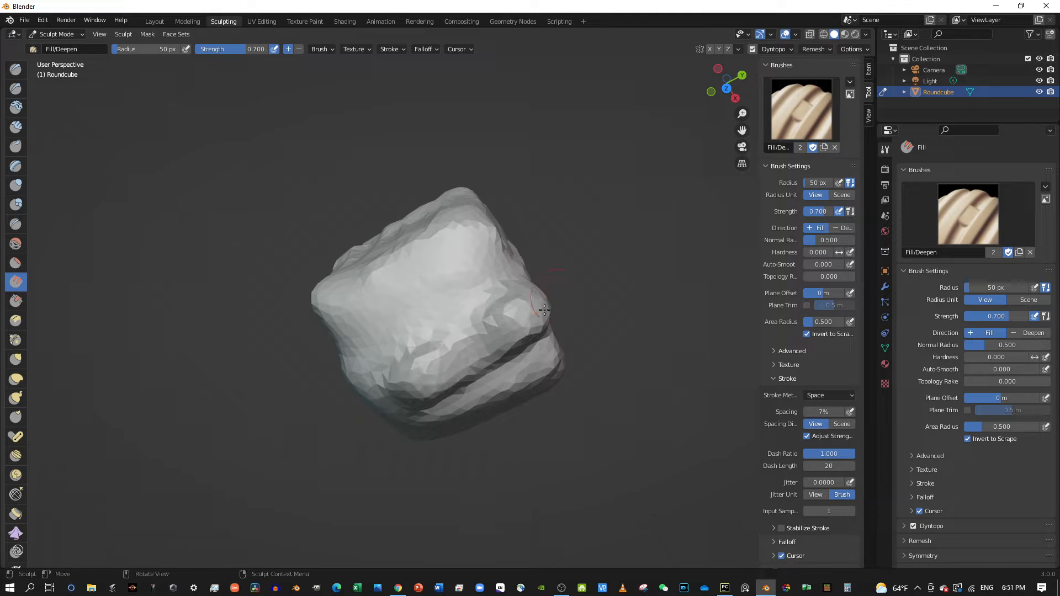
mouse_move(436, 386)
middle_down()
mouse_move(424, 255)
mouse_move(353, 264)
mouse_move(410, 231)
mouse_move(397, 237)
middle_up()
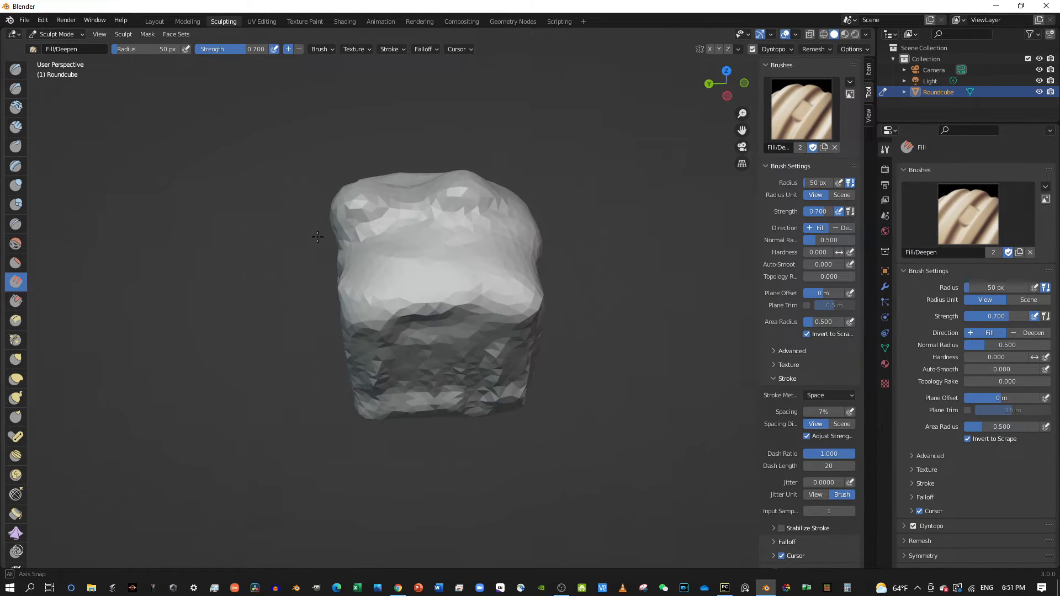
Step: Turn on X mirroring and cut a channel through the bulges at the top edge with the Scrape/Peaks brush
click(16, 299)
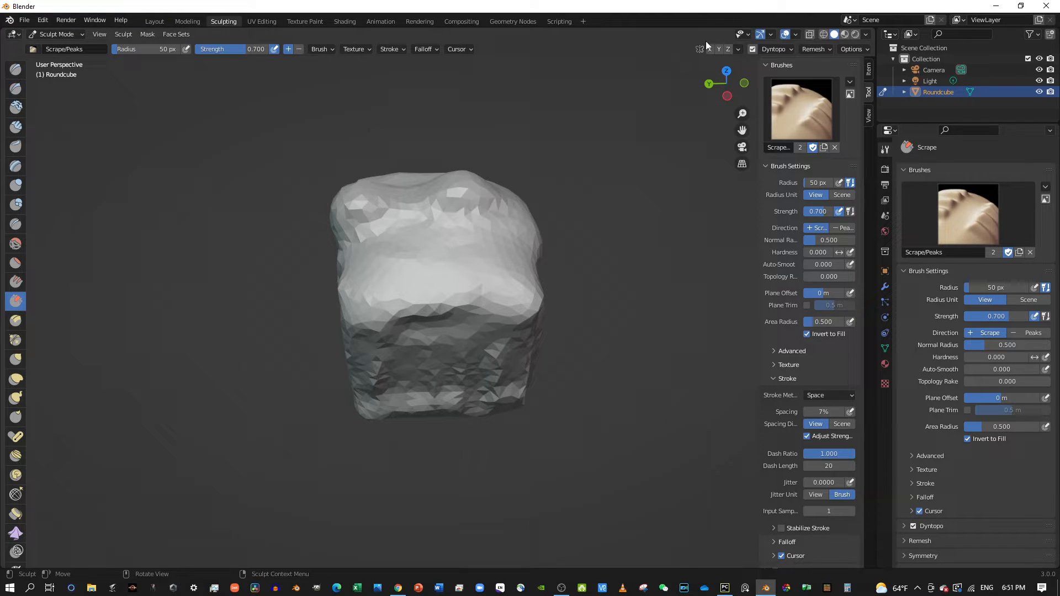
click(709, 48)
drag(419, 225, 413, 300)
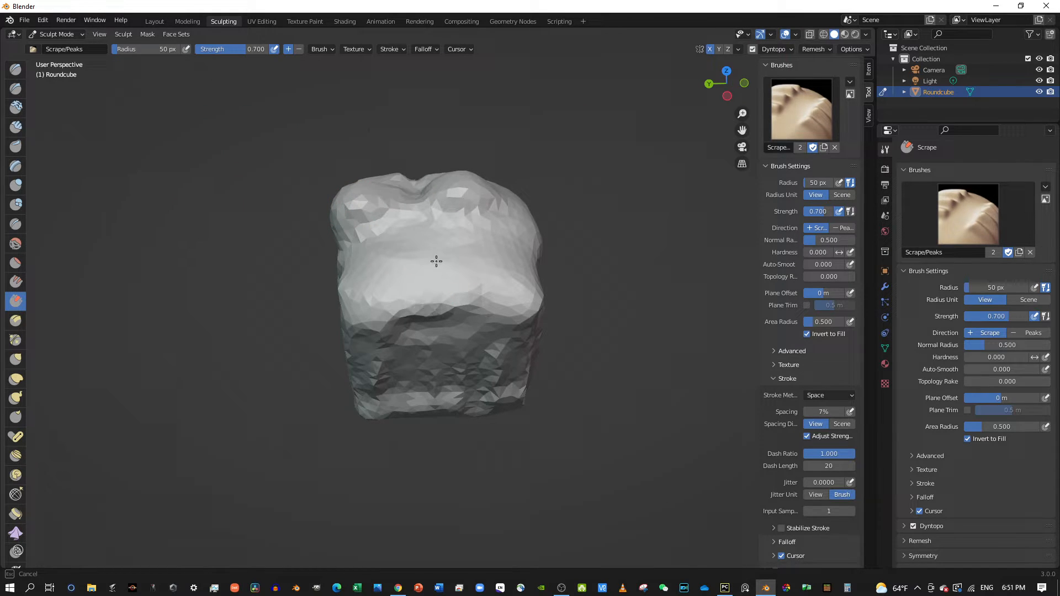
drag(436, 261, 412, 307)
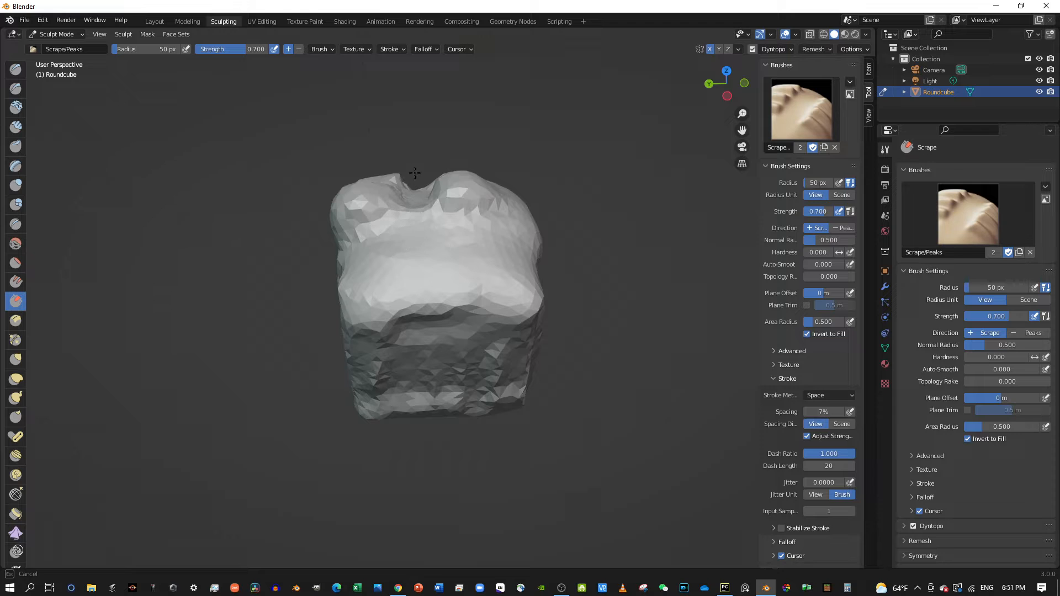
drag(412, 180, 410, 182)
mouse_move(410, 182)
middle_down()
mouse_move(230, 229)
mouse_move(391, 236)
middle_up()
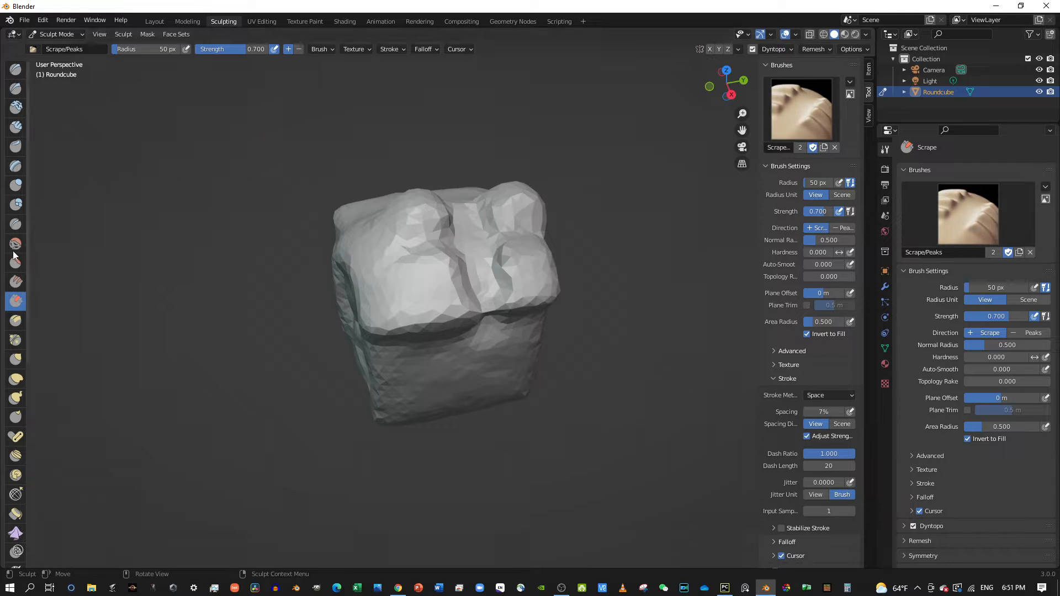
Step: Cut rough vertical ridges into the side face below the bulges with Multi-plane Scrape brush strokes
click(15, 320)
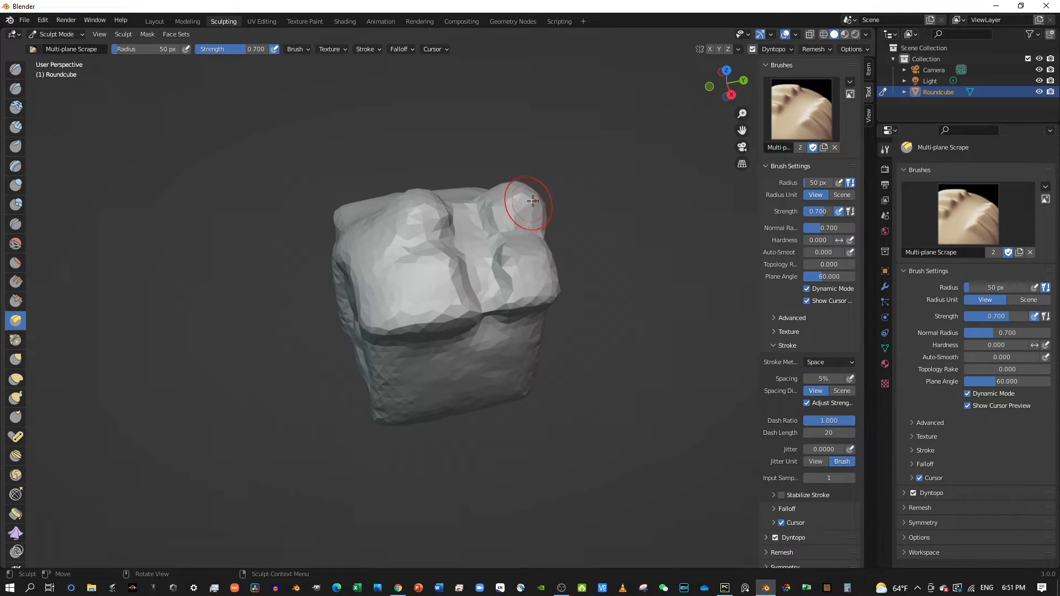
middle_drag(459, 229, 573, 286)
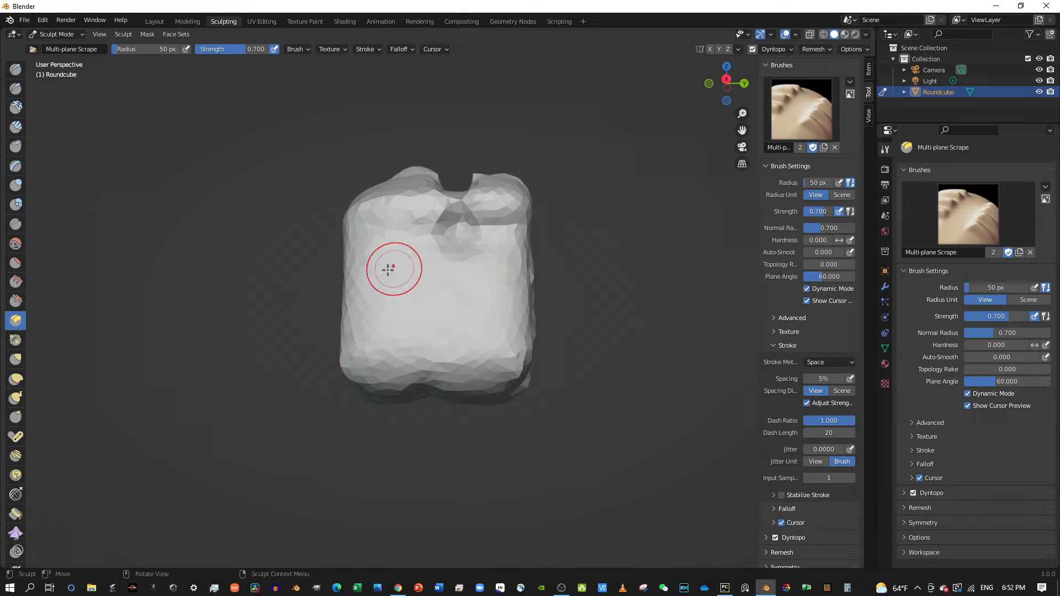
mouse_move(386, 272)
mouse_down()
mouse_move(380, 346)
mouse_move(390, 217)
mouse_move(366, 303)
mouse_move(372, 336)
mouse_move(368, 250)
mouse_move(376, 242)
mouse_move(374, 350)
mouse_move(390, 208)
mouse_move(384, 373)
mouse_move(385, 230)
mouse_move(376, 354)
mouse_move(379, 237)
mouse_move(386, 349)
mouse_move(443, 206)
mouse_move(426, 239)
mouse_move(432, 354)
mouse_move(442, 218)
mouse_move(485, 272)
mouse_move(495, 237)
mouse_move(498, 350)
mouse_move(504, 206)
mouse_move(478, 256)
mouse_up()
mouse_move(478, 256)
middle_down()
mouse_move(378, 272)
mouse_move(513, 185)
mouse_move(425, 270)
mouse_move(484, 280)
middle_up()
Step: Rework the ridged side face, its lower edge and the area under the bulges with Pinch/Magnify strokes in Pinch direction
click(19, 342)
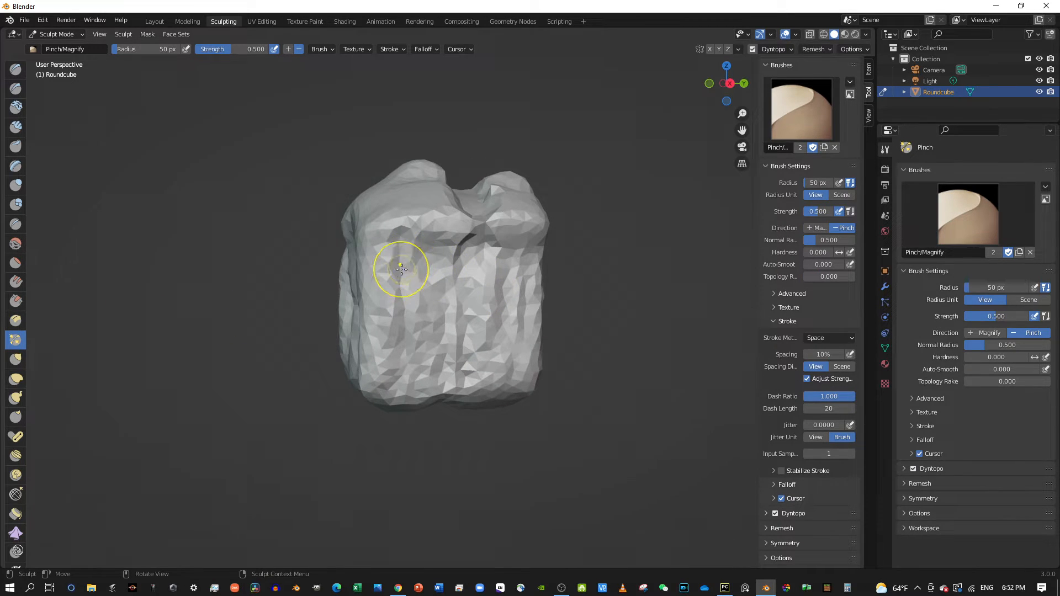
drag(426, 262, 434, 270)
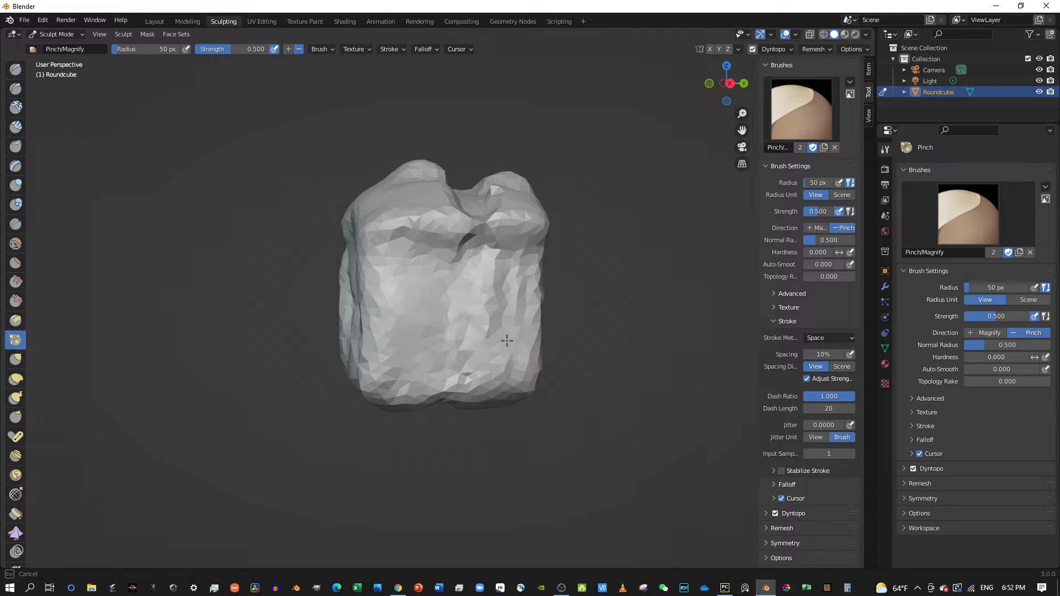
mouse_move(445, 274)
mouse_down()
mouse_move(477, 315)
mouse_move(470, 300)
mouse_up()
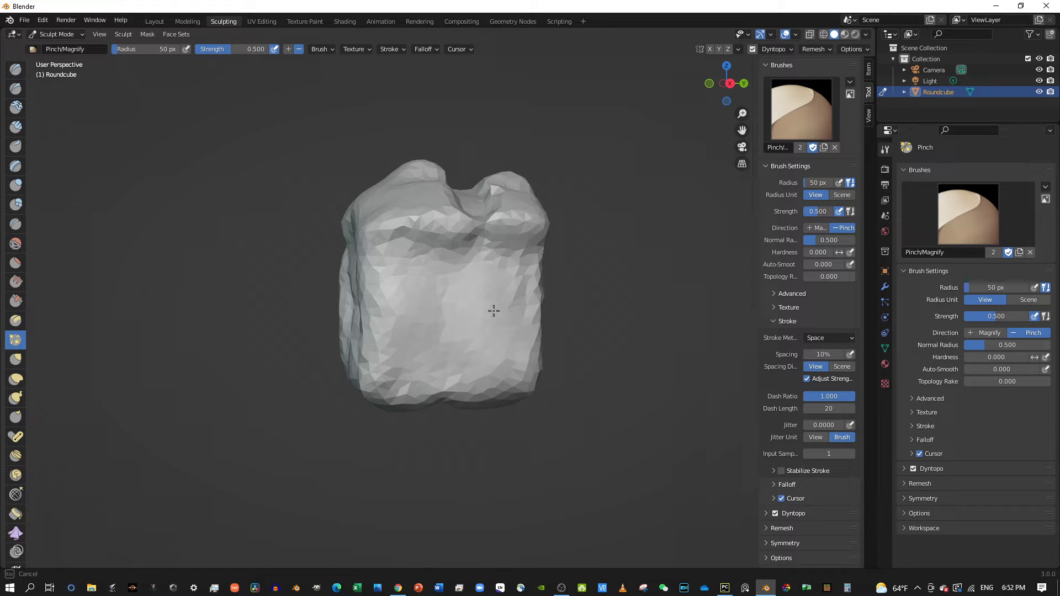
drag(469, 268, 461, 271)
mouse_move(422, 283)
middle_down()
mouse_move(301, 288)
mouse_move(362, 289)
middle_up()
drag(361, 289, 407, 311)
drag(364, 367, 544, 369)
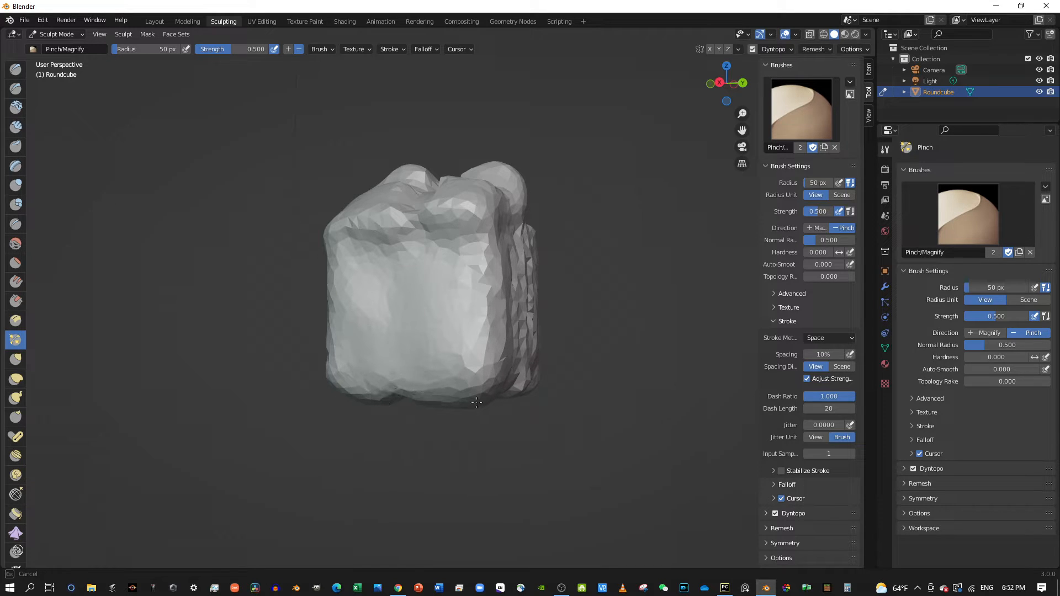
mouse_move(441, 227)
mouse_down()
mouse_move(386, 220)
mouse_move(419, 218)
mouse_up()
Step: Pull a long spike out of the channel between the bulges and bend it over the top face with the Grab brush
click(17, 360)
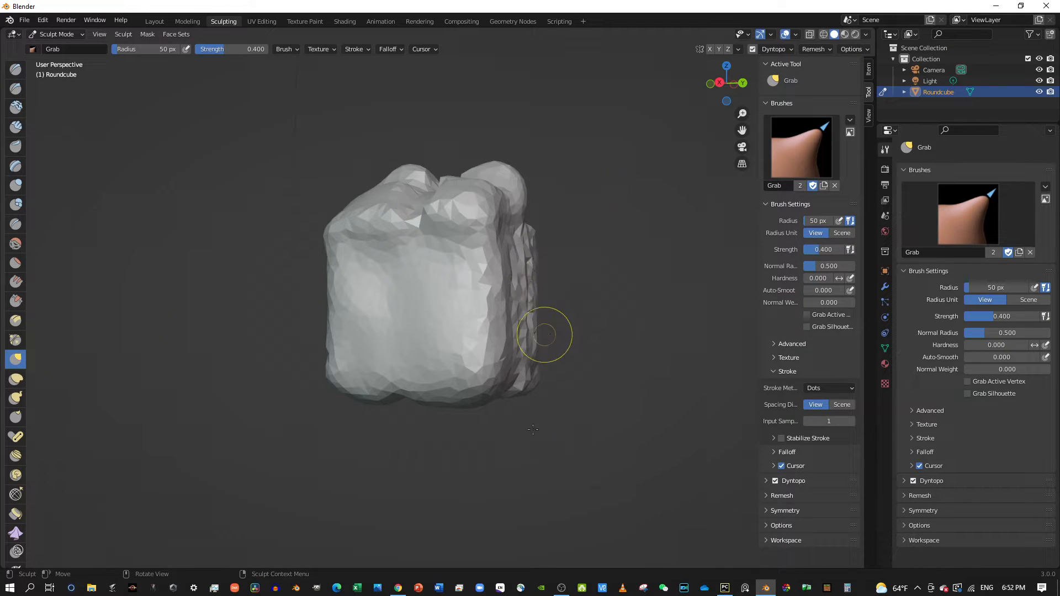
middle_drag(442, 157, 447, 221)
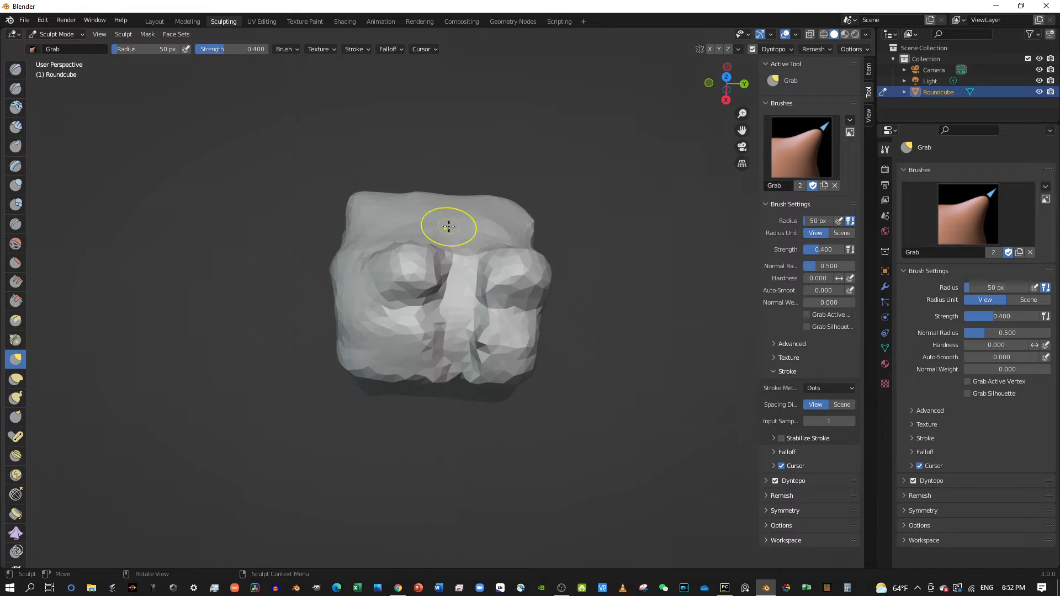
drag(459, 279, 460, 278)
middle_drag(461, 267, 466, 231)
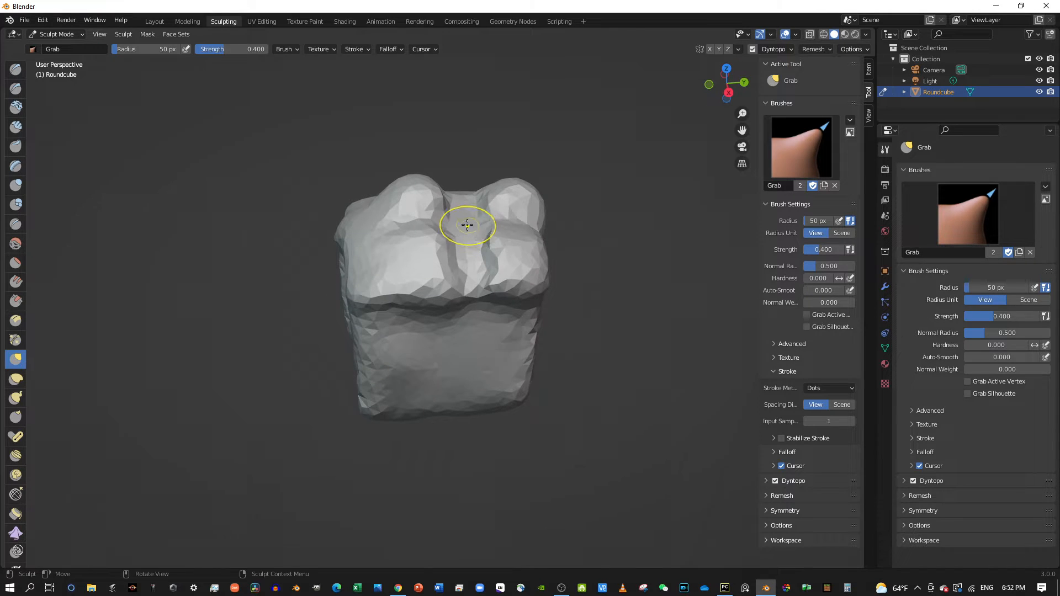
mouse_move(473, 172)
mouse_down()
mouse_move(483, 6)
mouse_move(459, 6)
mouse_move(450, 45)
mouse_move(468, 76)
mouse_up()
middle_drag(489, 227, 552, 246)
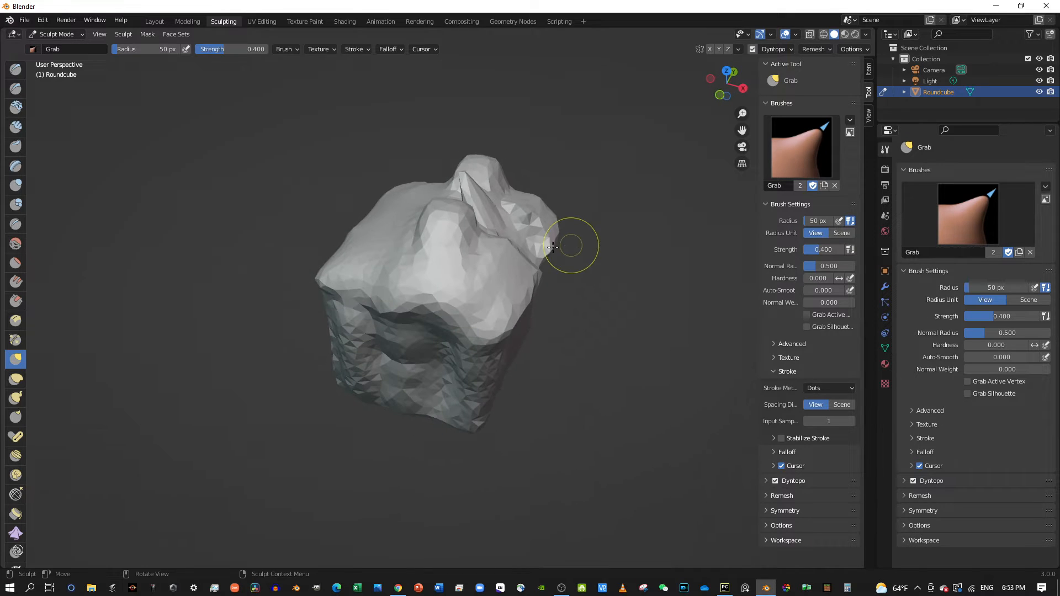
mouse_move(461, 180)
mouse_down()
mouse_move(527, 160)
mouse_move(585, 207)
mouse_move(414, 229)
mouse_up()
mouse_move(358, 139)
mouse_down()
mouse_move(311, 133)
mouse_move(272, 147)
mouse_move(359, 164)
mouse_move(355, 175)
mouse_move(324, 170)
mouse_up()
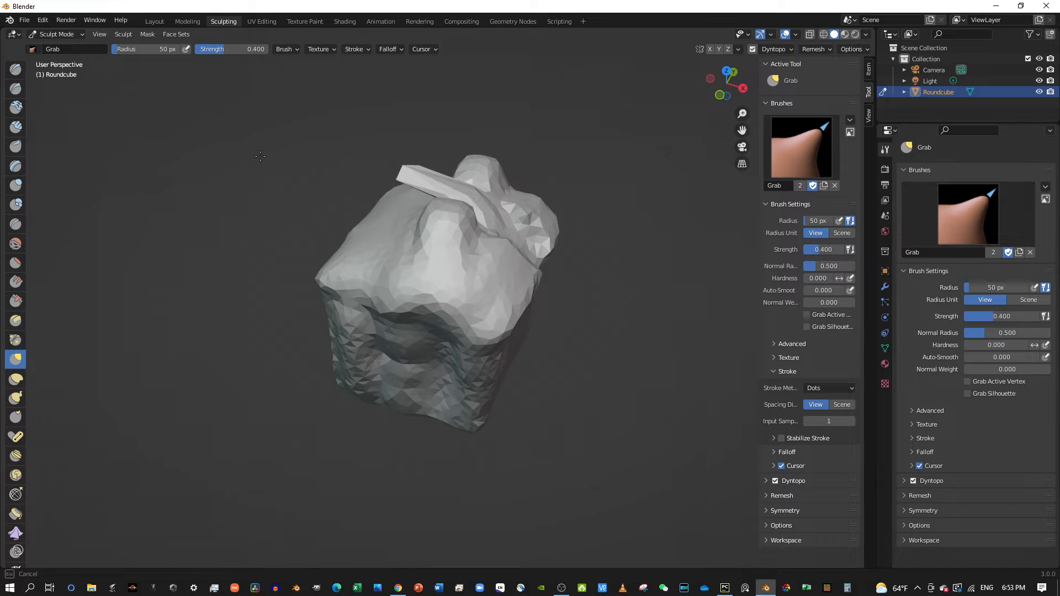
Step: Pull the top face's surface next to the spike up toward the neighbouring bulge with the Grab brush
mouse_move(520, 233)
middle_down()
mouse_move(641, 273)
mouse_move(719, 255)
middle_up()
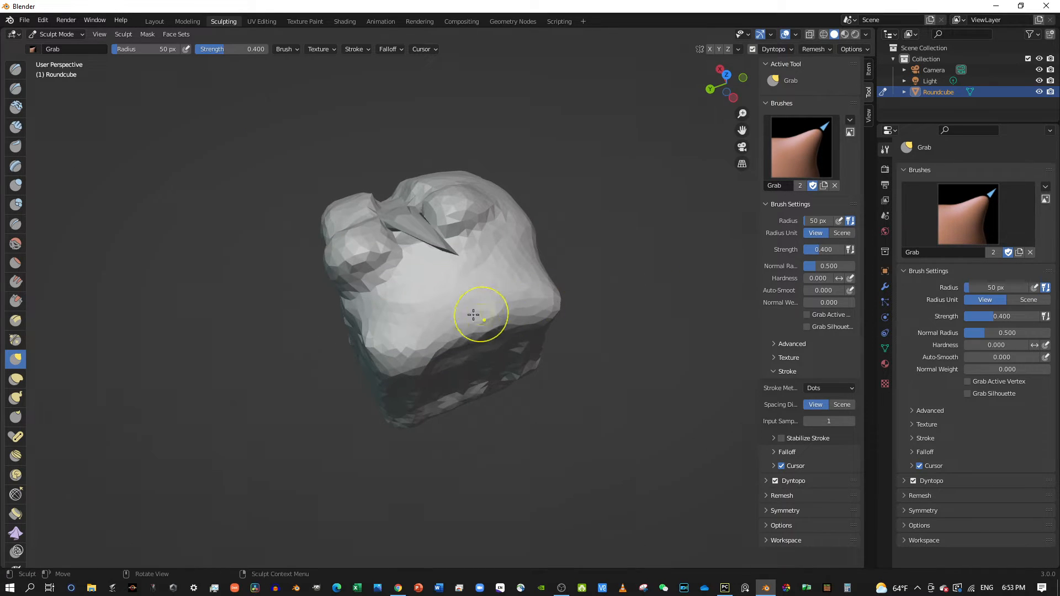
drag(427, 287, 428, 284)
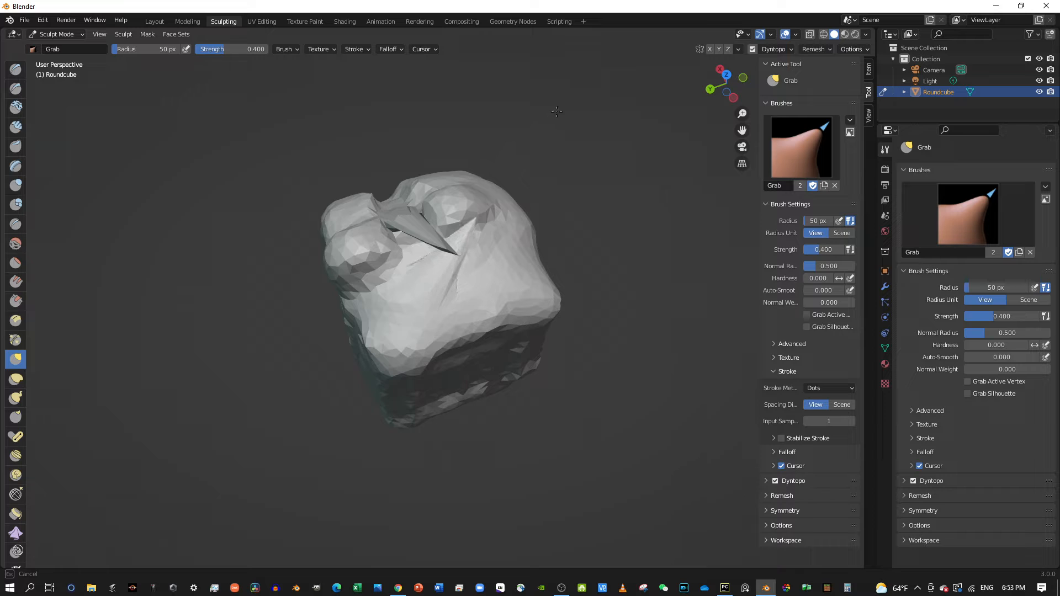
drag(557, 112, 562, 104)
middle_drag(485, 203, 461, 251)
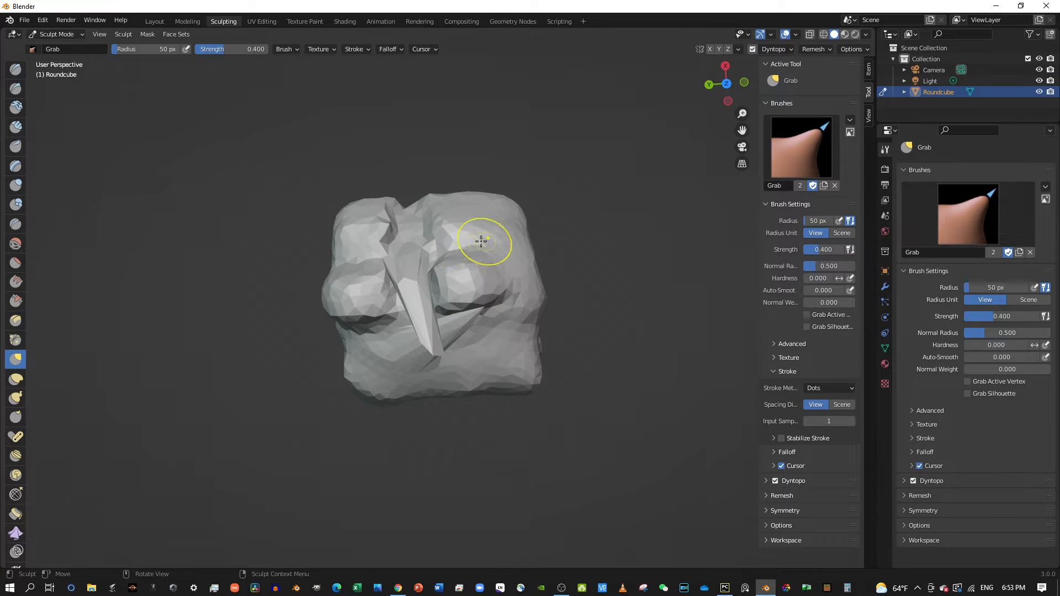
Step: Stretch the bulges and the surface around the spike with Elastic Deform brush strokes
click(15, 377)
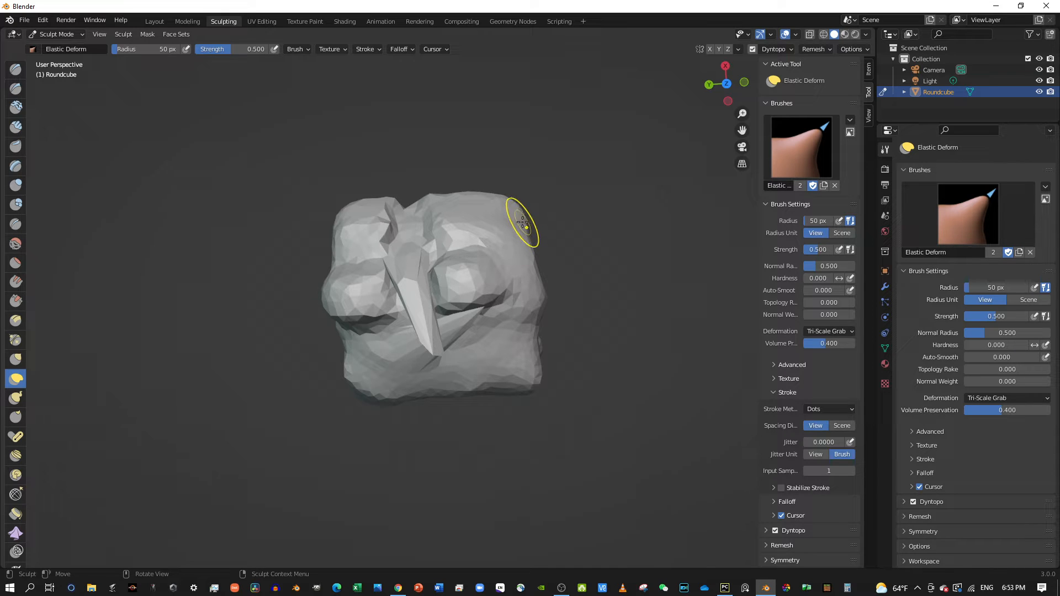
middle_drag(498, 241, 384, 279)
mouse_move(423, 378)
mouse_down()
mouse_move(499, 263)
mouse_move(428, 426)
mouse_move(430, 378)
mouse_up()
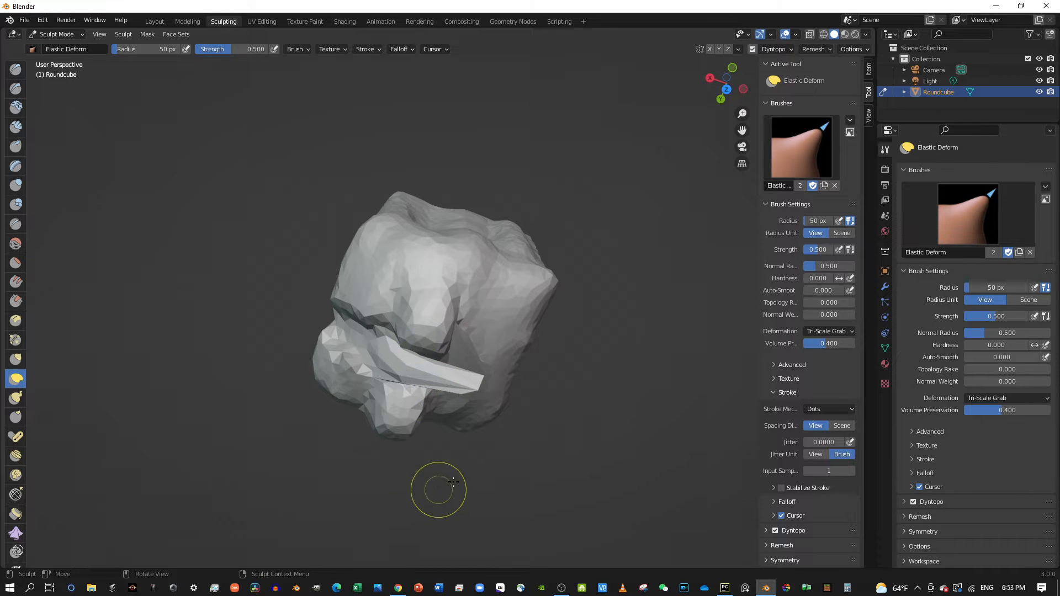
mouse_move(428, 266)
mouse_down()
mouse_move(465, 273)
mouse_move(434, 313)
mouse_move(421, 254)
mouse_move(434, 83)
mouse_move(429, 275)
mouse_move(426, 256)
mouse_up()
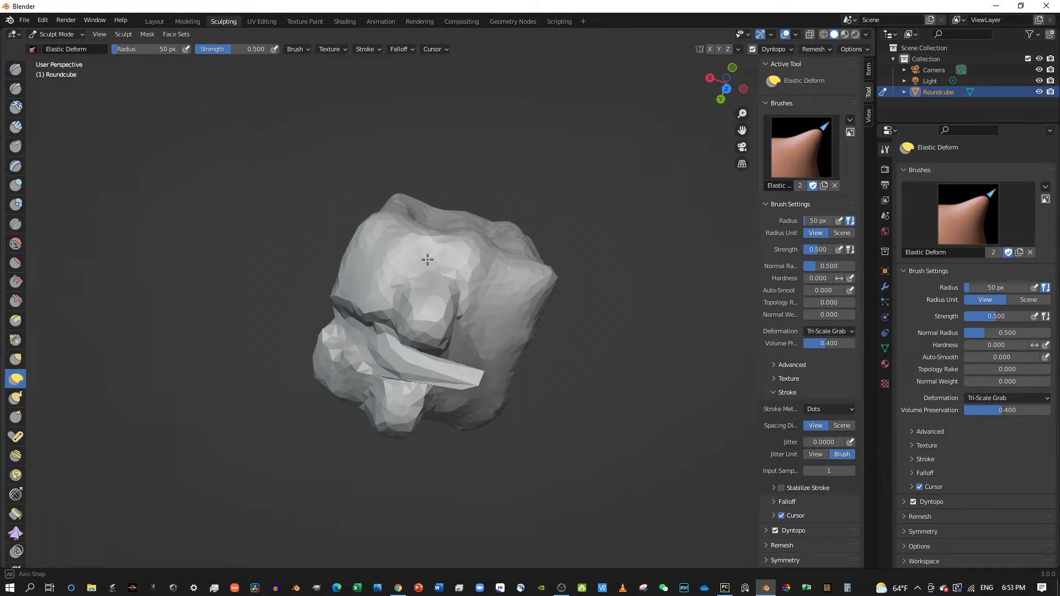
middle_drag(425, 256, 174, 299)
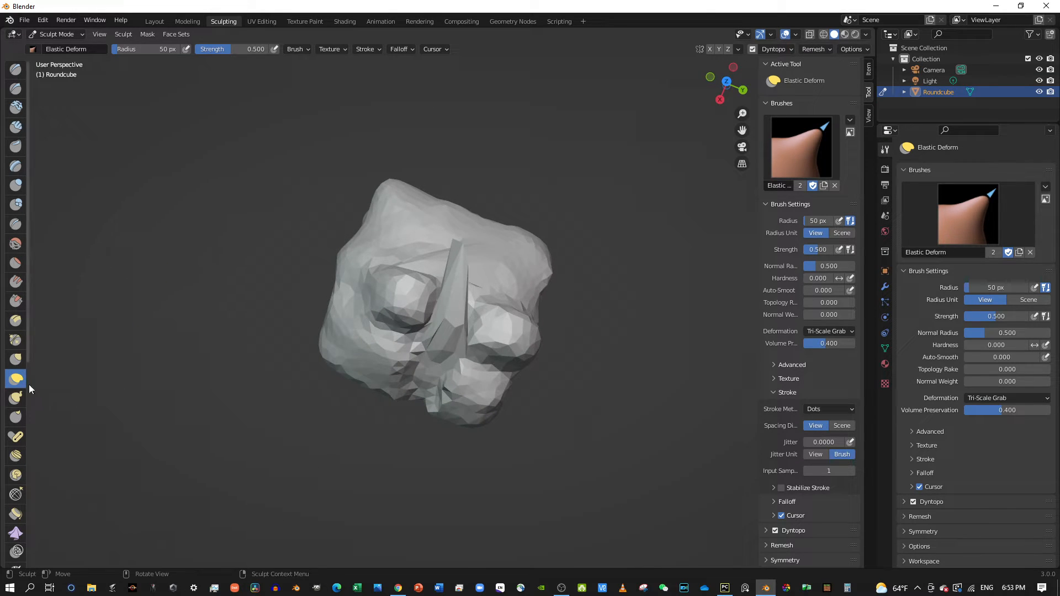
Step: Pull a cluster of spikes upward out of the top face and its bulges with the Snake Hook brush
click(16, 397)
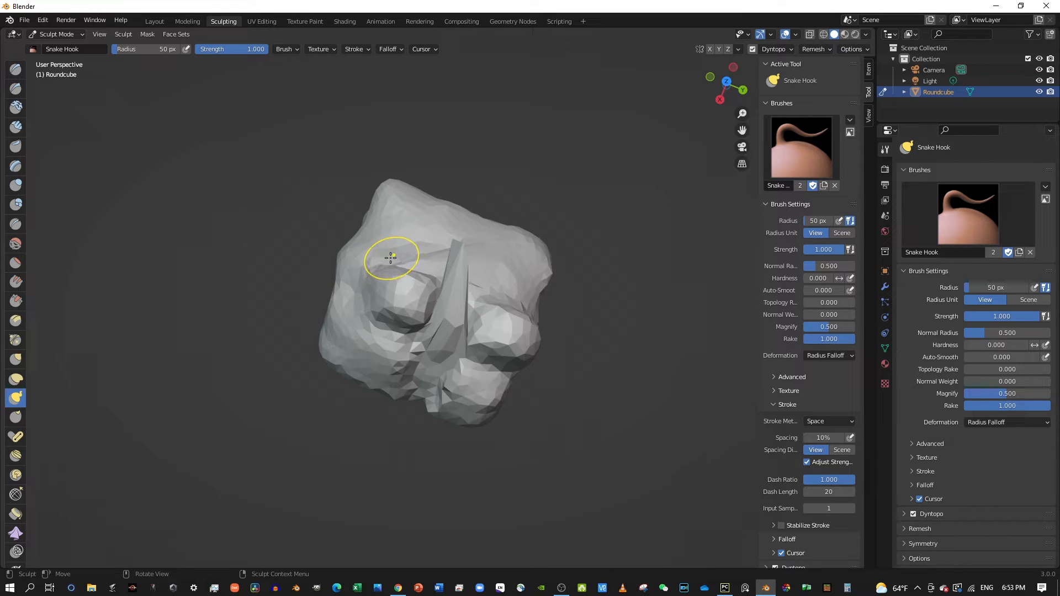
middle_drag(414, 225, 545, 167)
mouse_move(390, 272)
mouse_down()
mouse_move(427, 172)
mouse_move(417, 139)
mouse_up()
drag(391, 255, 401, 177)
drag(480, 251, 493, 181)
drag(509, 239, 522, 177)
drag(523, 221, 528, 177)
drag(485, 216, 479, 175)
mouse_move(445, 209)
mouse_down()
mouse_move(439, 155)
mouse_move(427, 153)
mouse_move(485, 167)
mouse_up()
drag(504, 234, 513, 150)
drag(461, 192, 454, 122)
drag(482, 187, 484, 132)
drag(439, 167, 426, 117)
mouse_move(488, 147)
mouse_down()
mouse_move(479, 78)
mouse_move(470, 84)
mouse_up()
drag(462, 164, 462, 113)
drag(516, 169, 503, 99)
Step: Draw a tall horn up from the top face with repeated Snake Hook strokes
mouse_move(404, 147)
middle_down()
mouse_move(308, 166)
mouse_move(225, 161)
mouse_move(222, 147)
middle_up()
drag(414, 199, 402, 115)
drag(391, 191, 388, 98)
drag(393, 154, 388, 95)
drag(387, 116, 391, 86)
mouse_move(390, 88)
middle_down()
mouse_move(797, 138)
mouse_move(754, 173)
mouse_move(625, 169)
middle_up()
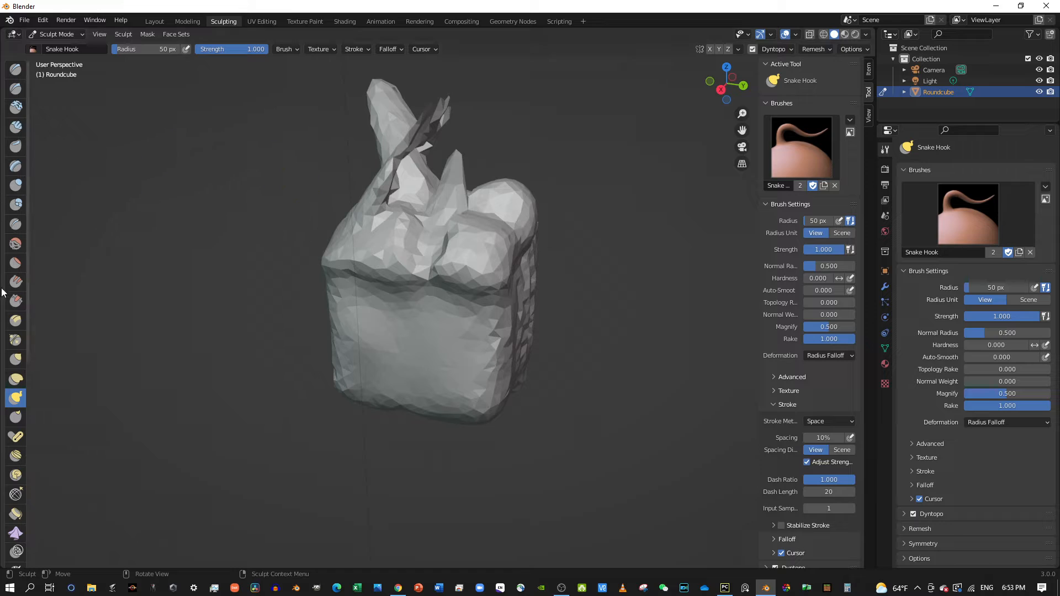
Step: Smear the bulge and the top face's smoother area beside it with Thumb brush strokes
click(20, 416)
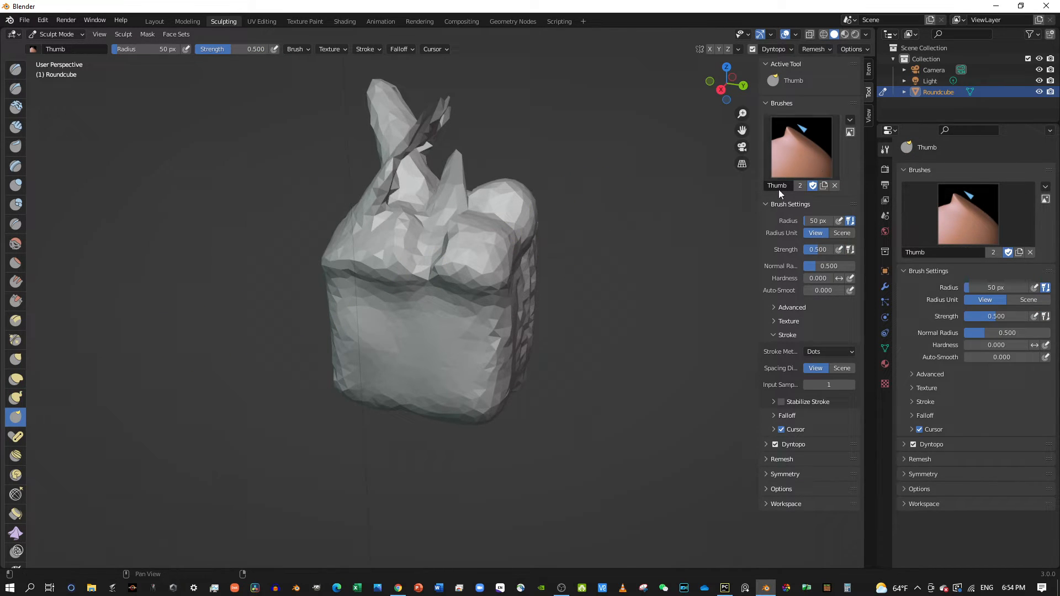
mouse_move(440, 232)
middle_down()
mouse_move(447, 260)
mouse_move(431, 300)
middle_up()
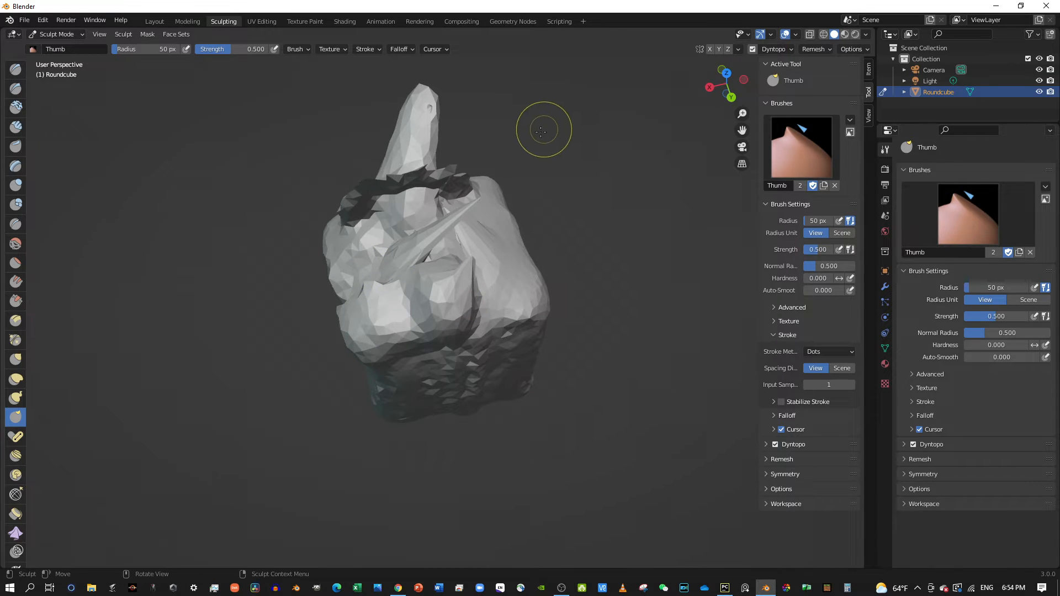
drag(457, 295, 470, 261)
drag(514, 199, 508, 210)
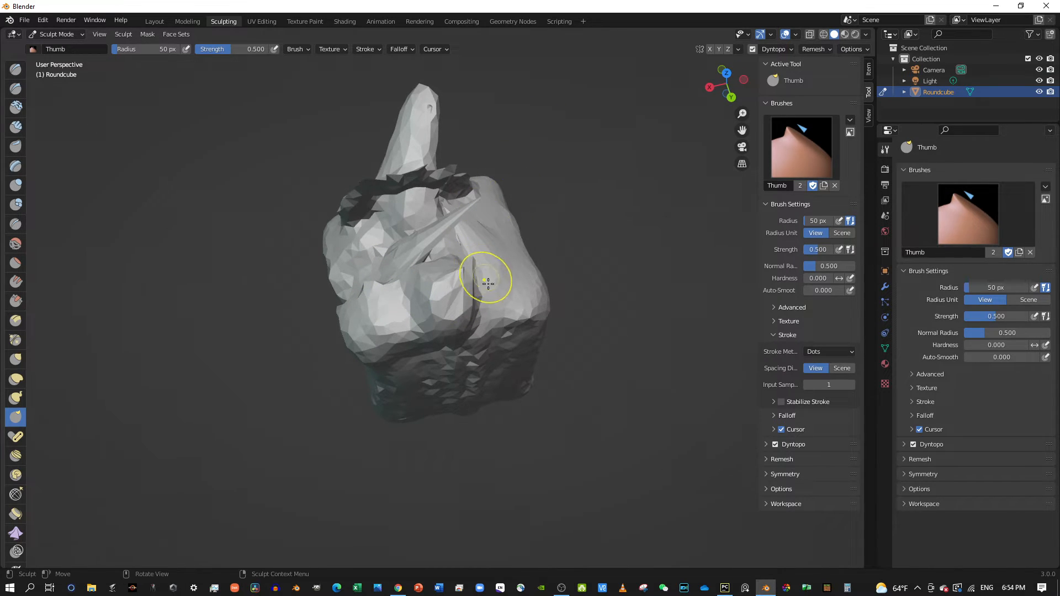
drag(485, 278, 518, 207)
mouse_move(546, 171)
mouse_down()
mouse_move(539, 283)
mouse_move(516, 260)
mouse_move(545, 222)
mouse_move(527, 277)
mouse_up()
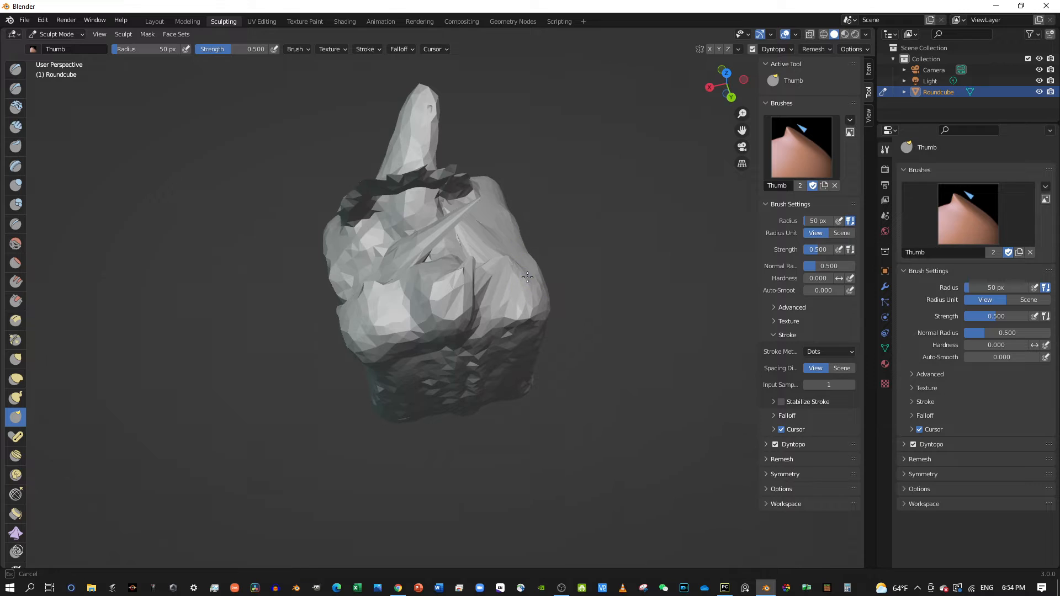
drag(499, 233, 496, 238)
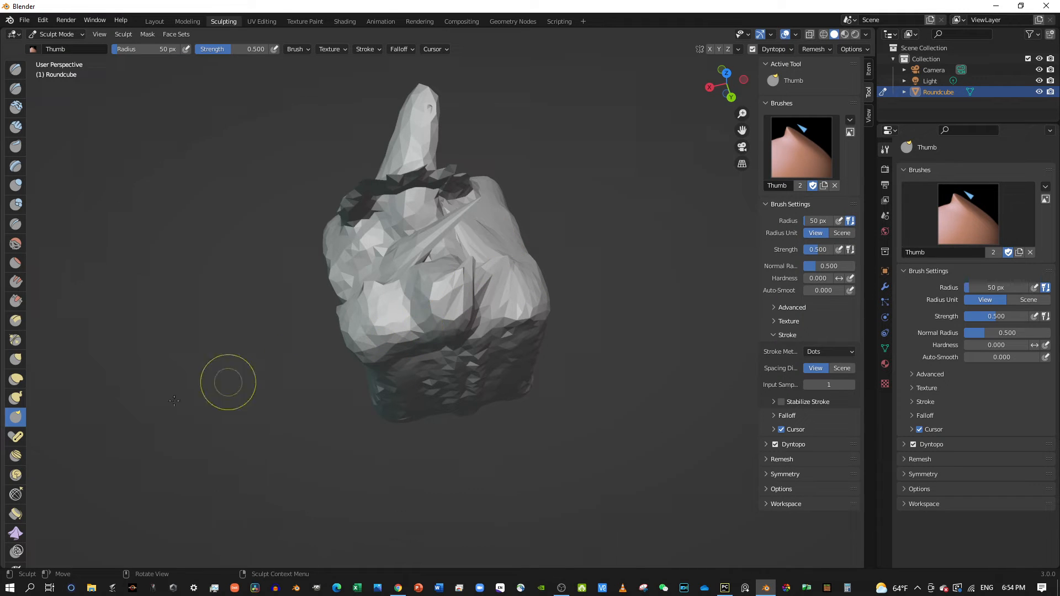
Step: Bend the top of the mesh near the spikes with a Pose brush stroke
click(13, 437)
middle_drag(436, 304, 310, 316)
mouse_move(484, 229)
mouse_down()
mouse_move(503, 234)
mouse_move(486, 204)
mouse_move(469, 248)
mouse_up()
middle_drag(470, 247, 331, 226)
Step: Push the bulges and the spike between them across the top face with Nudge brush strokes
click(16, 455)
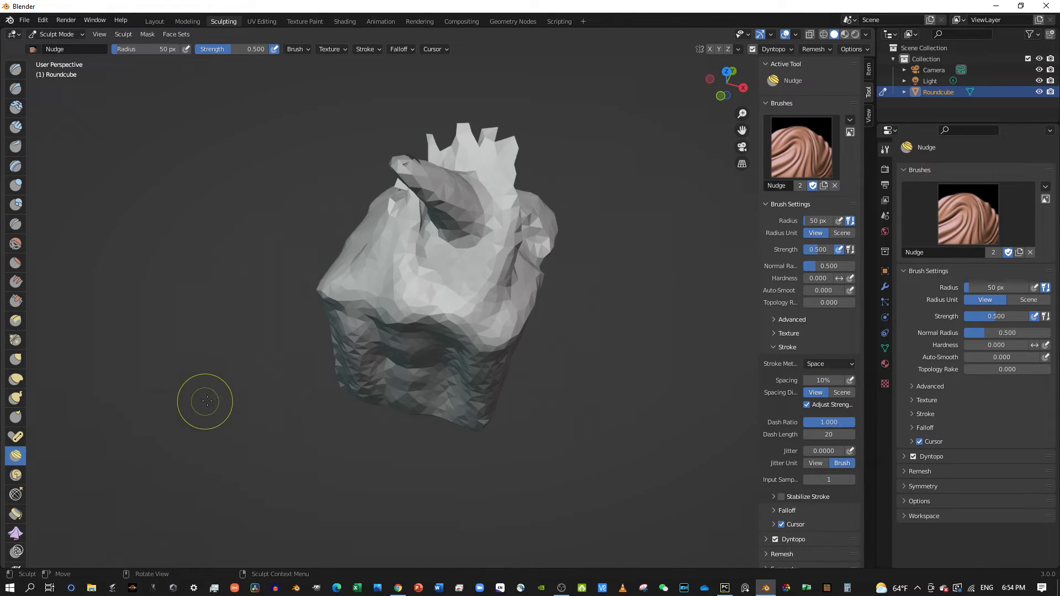
middle_drag(466, 354, 430, 367)
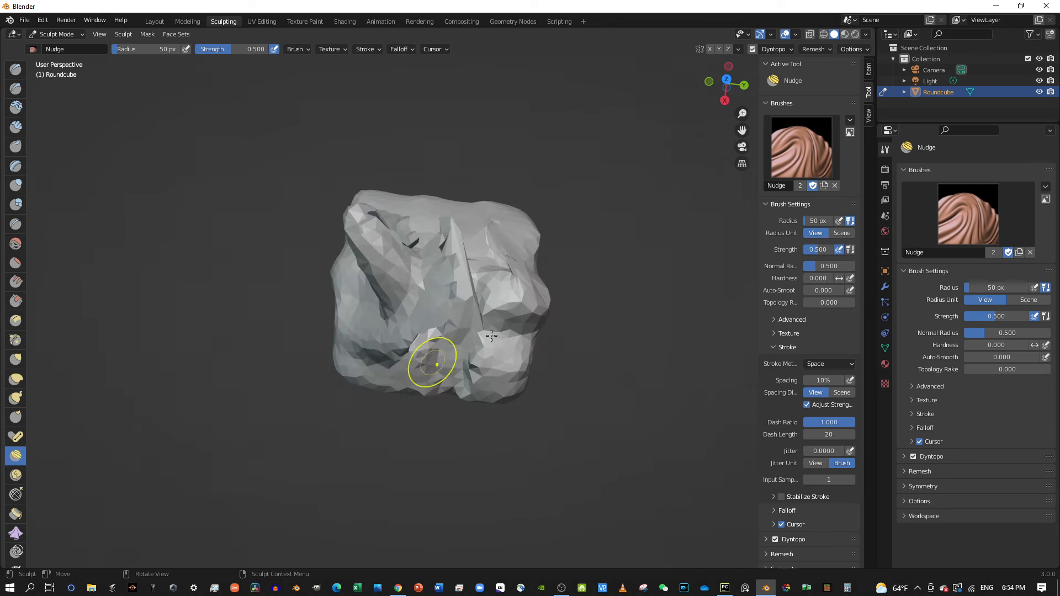
mouse_move(516, 284)
mouse_down()
mouse_move(493, 332)
mouse_move(466, 268)
mouse_move(522, 300)
mouse_move(497, 326)
mouse_move(480, 309)
mouse_up()
middle_drag(480, 309, 377, 283)
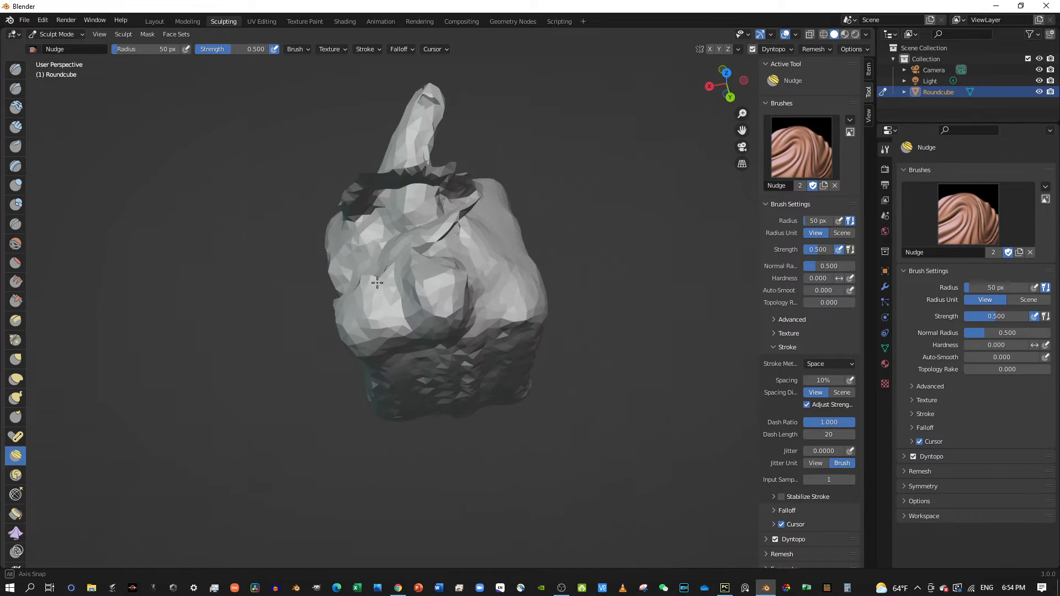
mouse_move(377, 283)
mouse_down()
mouse_move(402, 268)
mouse_move(433, 272)
mouse_move(411, 287)
mouse_move(457, 292)
mouse_up()
drag(405, 320, 462, 283)
mouse_move(409, 278)
mouse_down()
mouse_move(462, 274)
mouse_move(425, 272)
mouse_move(418, 287)
mouse_up()
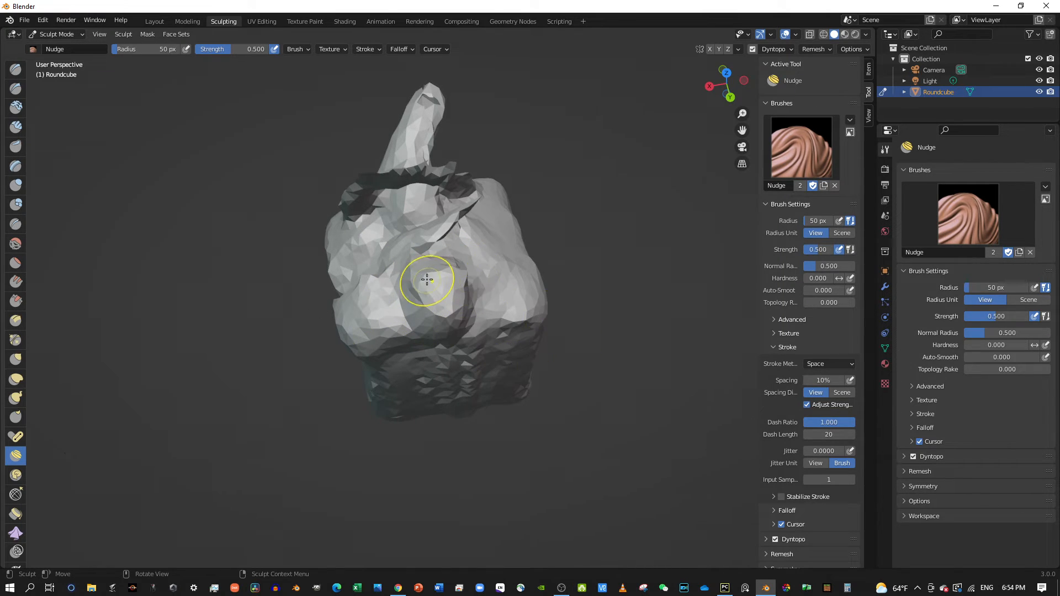
Step: Rework the large side face with long Nudge strokes running down and across it
mouse_move(485, 284)
middle_down()
mouse_move(356, 186)
mouse_move(478, 265)
middle_up()
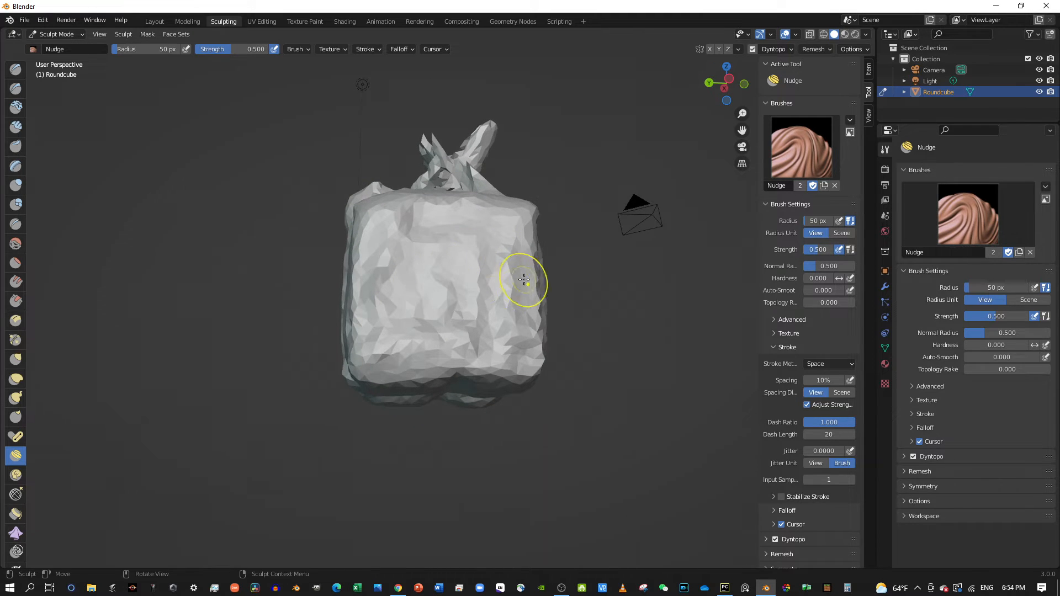
drag(524, 280, 437, 325)
mouse_move(430, 226)
mouse_down()
mouse_move(416, 345)
mouse_move(427, 265)
mouse_up()
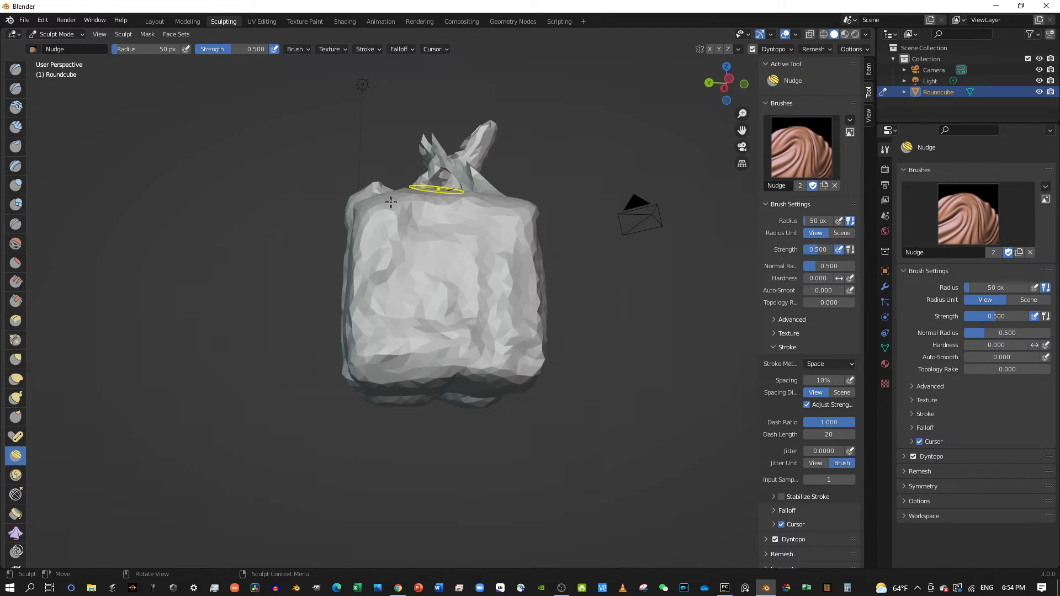
mouse_move(390, 201)
mouse_down()
mouse_move(372, 243)
mouse_move(518, 332)
mouse_up()
mouse_move(347, 281)
mouse_down()
mouse_move(514, 372)
mouse_move(474, 351)
mouse_up()
drag(370, 362, 426, 249)
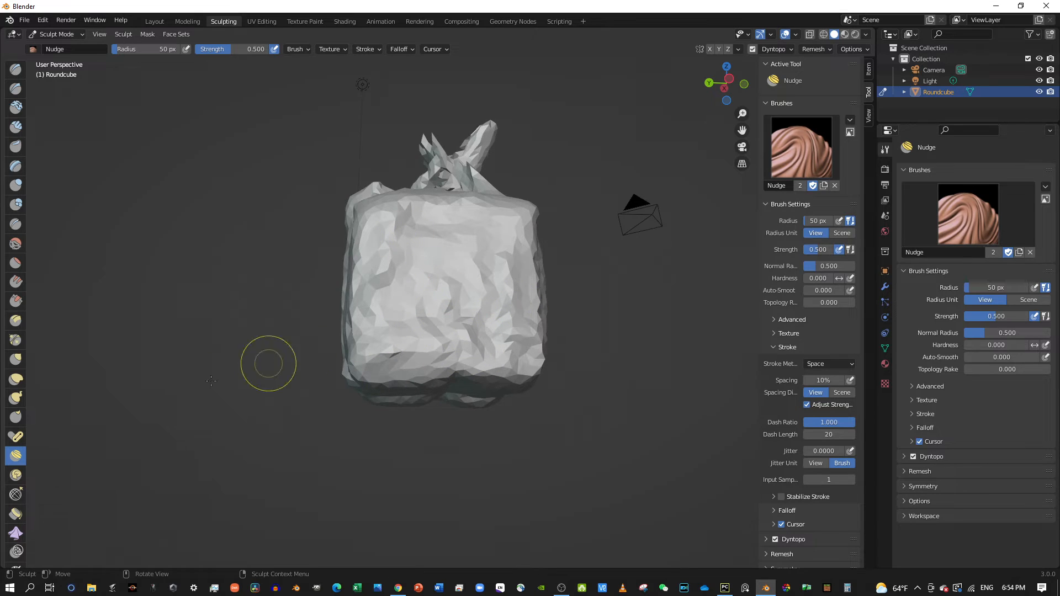
Step: Twist several patches of the side face with the Rotate brush at strength 1.000
click(15, 475)
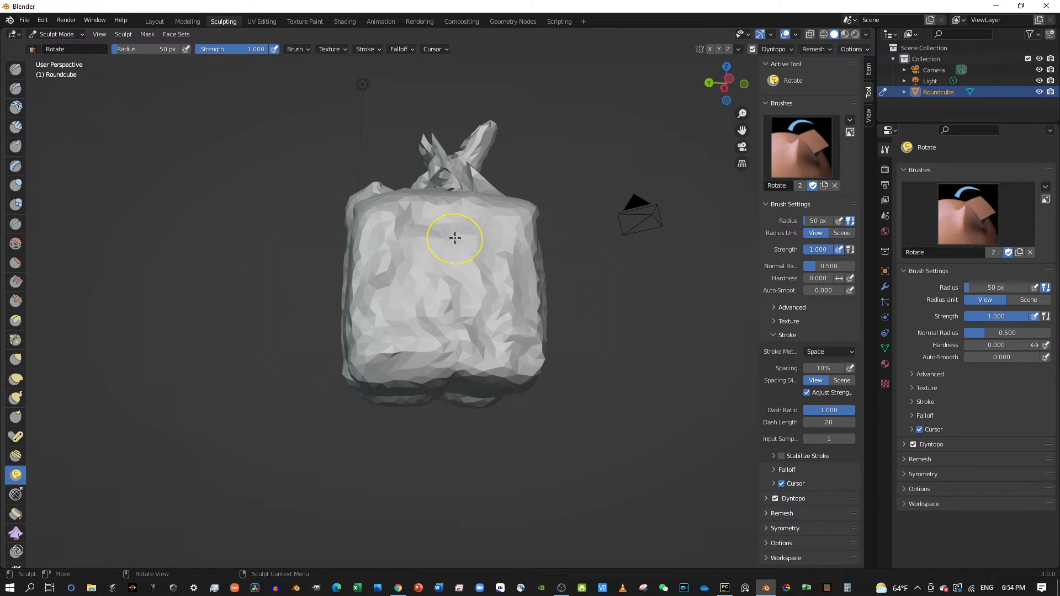
drag(454, 238, 450, 233)
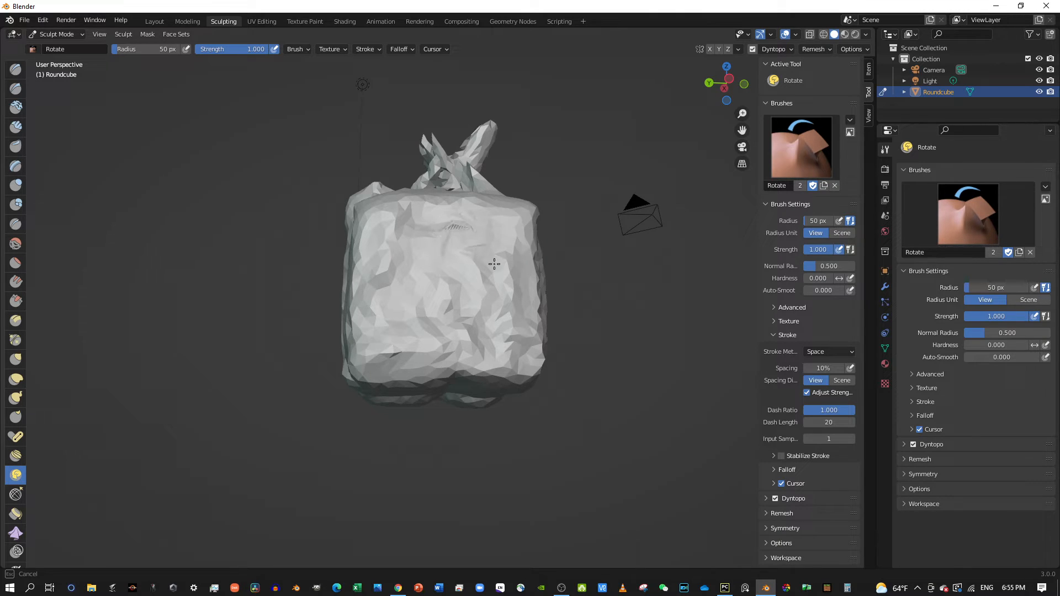
drag(530, 236, 434, 260)
mouse_move(434, 299)
mouse_down()
mouse_move(374, 282)
mouse_move(475, 287)
mouse_move(426, 309)
mouse_up()
drag(504, 280, 434, 312)
Step: Drag the topology across the top face and its front edge with Slide Relax brush strokes
click(16, 494)
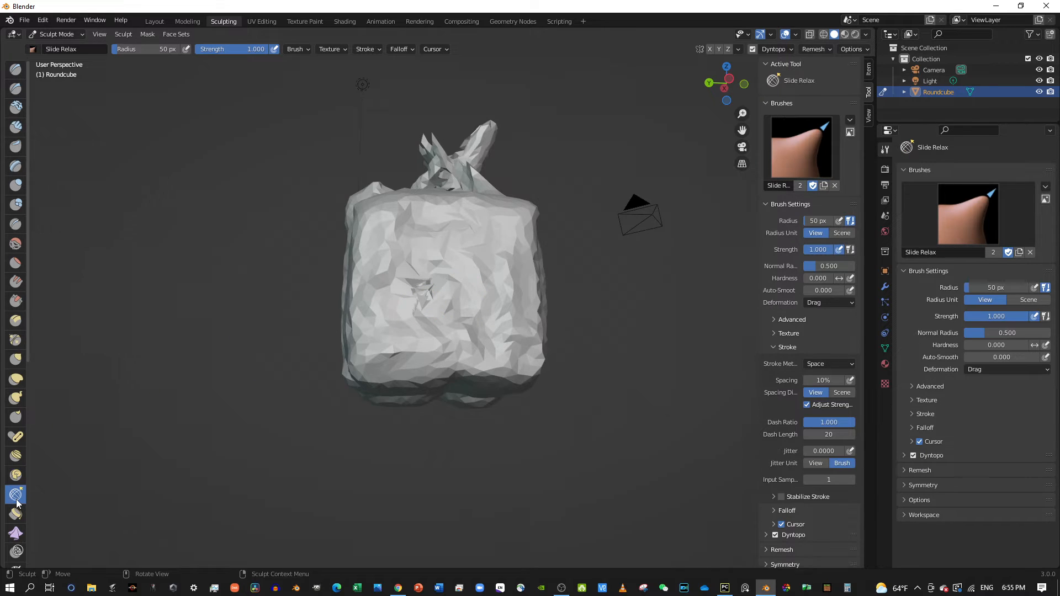
middle_drag(464, 244, 431, 346)
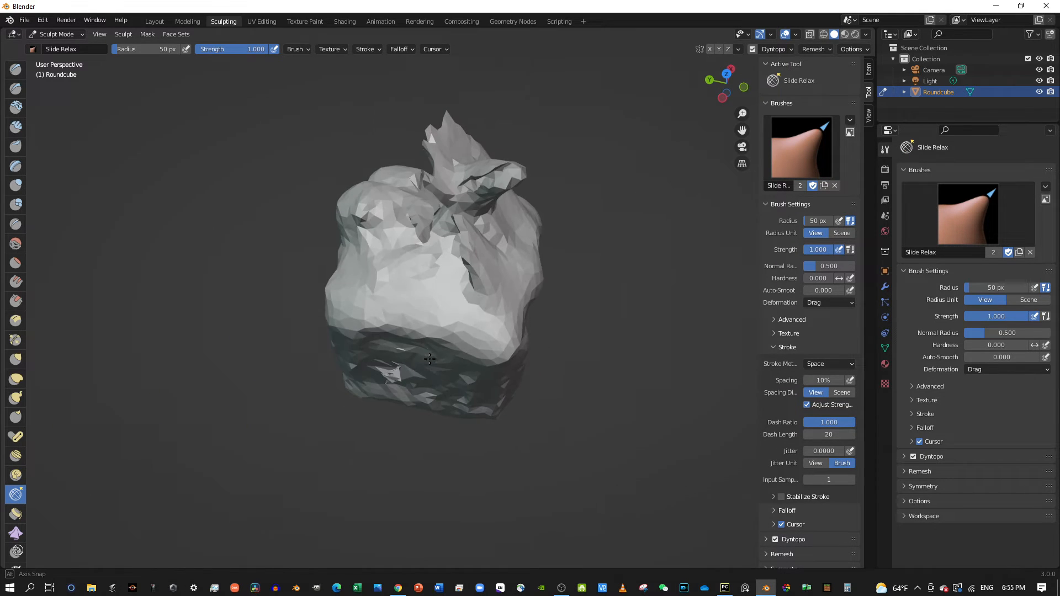
mouse_move(430, 351)
mouse_down()
mouse_move(386, 308)
mouse_move(474, 292)
mouse_move(416, 339)
mouse_move(397, 318)
mouse_move(486, 313)
mouse_move(380, 322)
mouse_move(536, 318)
mouse_move(486, 314)
mouse_move(521, 326)
mouse_up()
drag(431, 315, 404, 309)
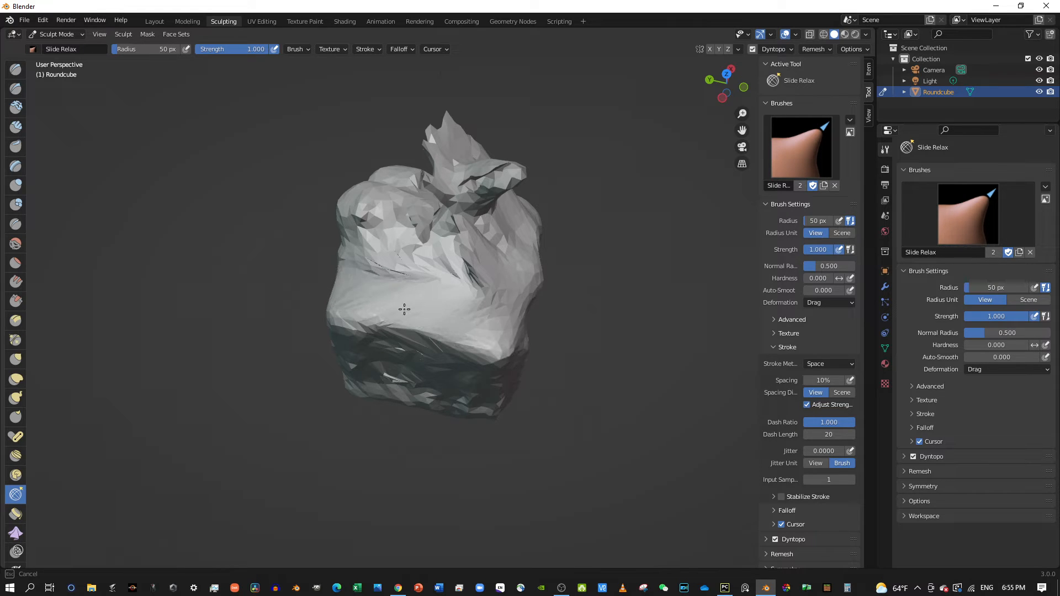
drag(338, 284, 513, 322)
middle_drag(513, 322, 569, 289)
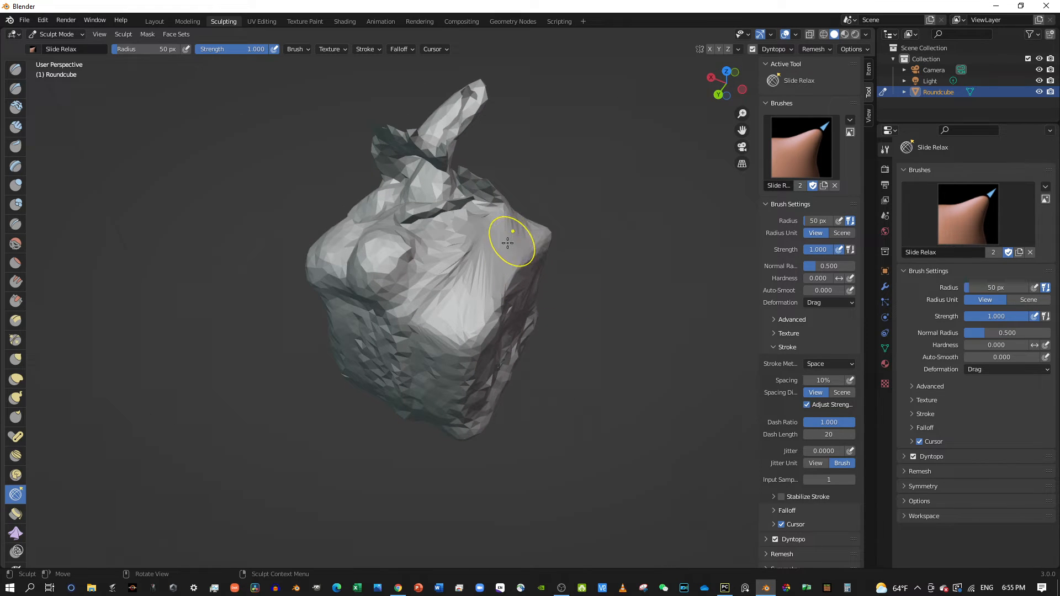
middle_drag(487, 286, 515, 303)
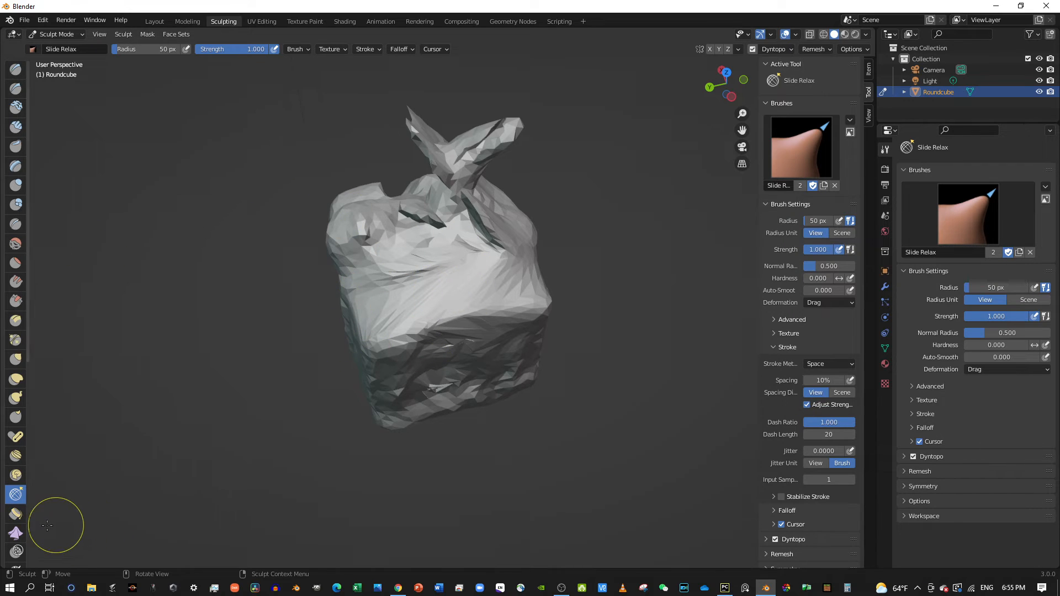
Step: Try to bend the ridge at the base of the horns with the Boundary brush
click(16, 514)
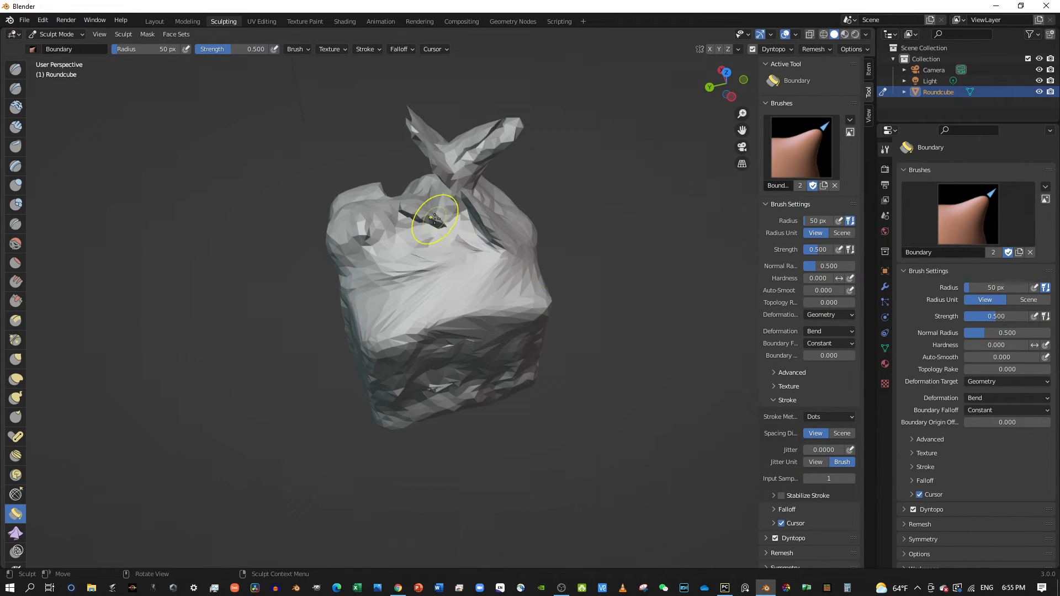
drag(425, 212, 420, 203)
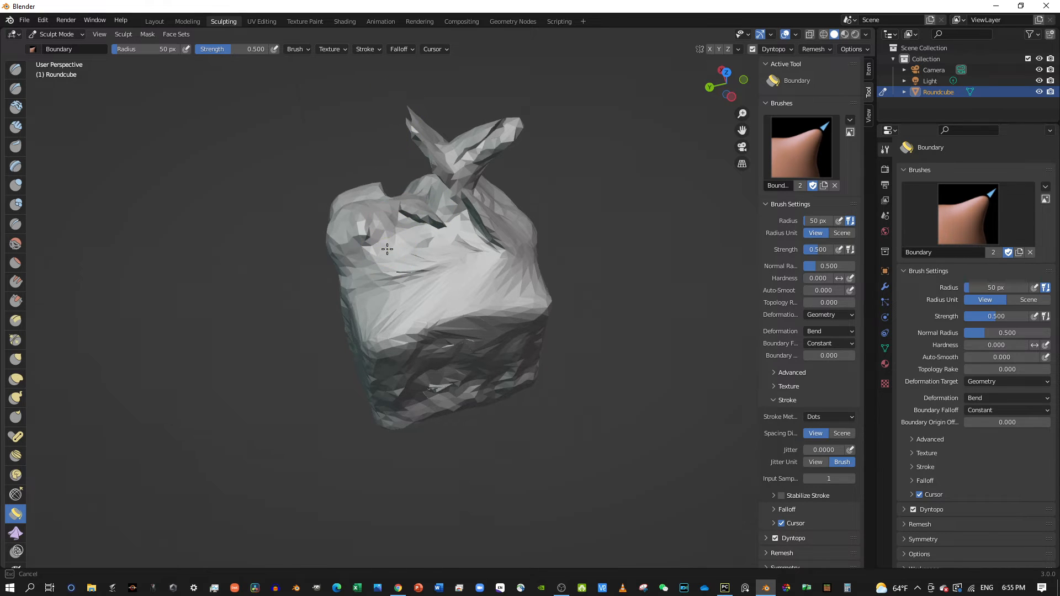
mouse_move(366, 243)
middle_down()
mouse_move(393, 219)
mouse_move(473, 209)
middle_up()
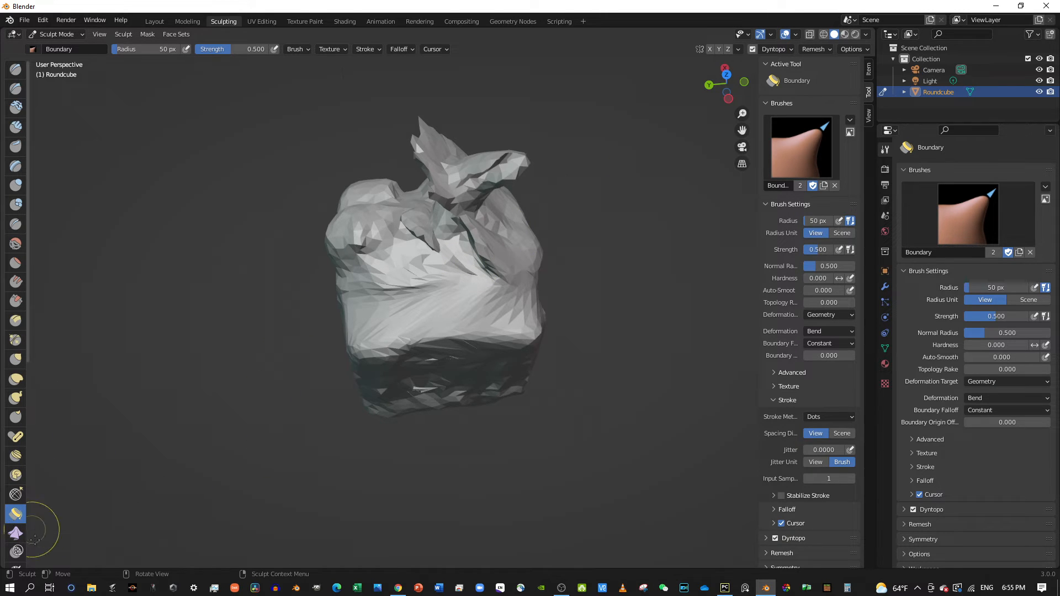
Step: Try to drag the sloping top surface and its lower edge with Cloth brush strokes
click(16, 533)
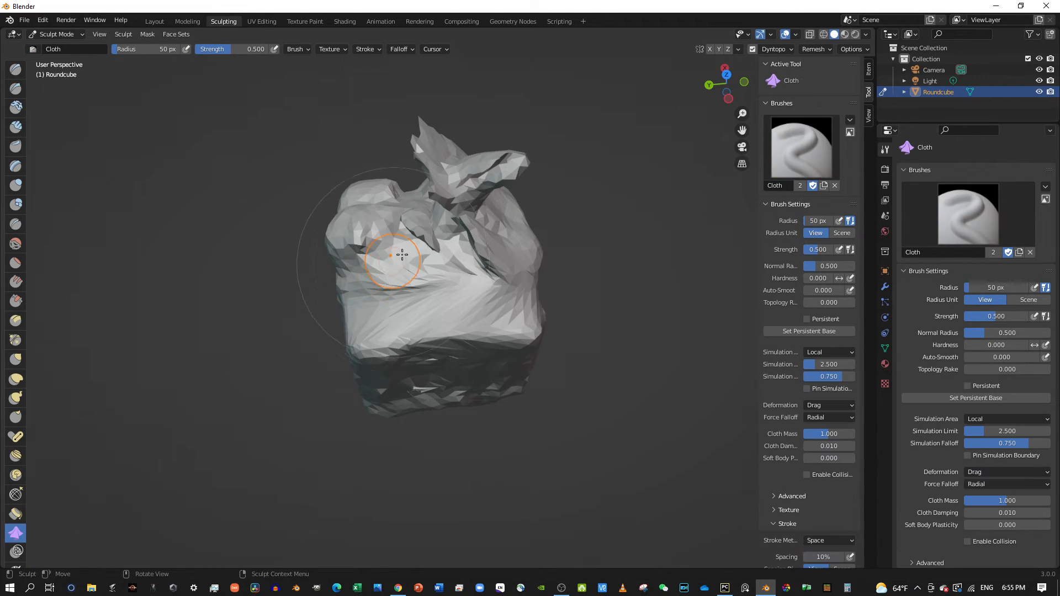
drag(408, 248, 371, 316)
mouse_move(439, 332)
mouse_down()
mouse_move(463, 316)
mouse_move(497, 342)
mouse_up()
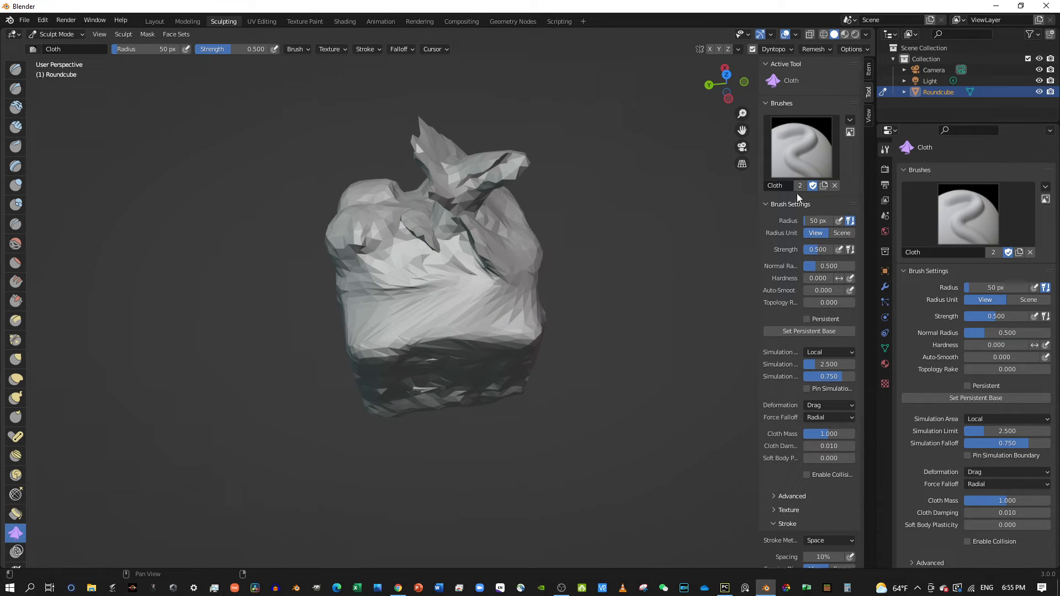
Step: Examine the Cloth brush's deformation, force falloff and stroke options
click(819, 406)
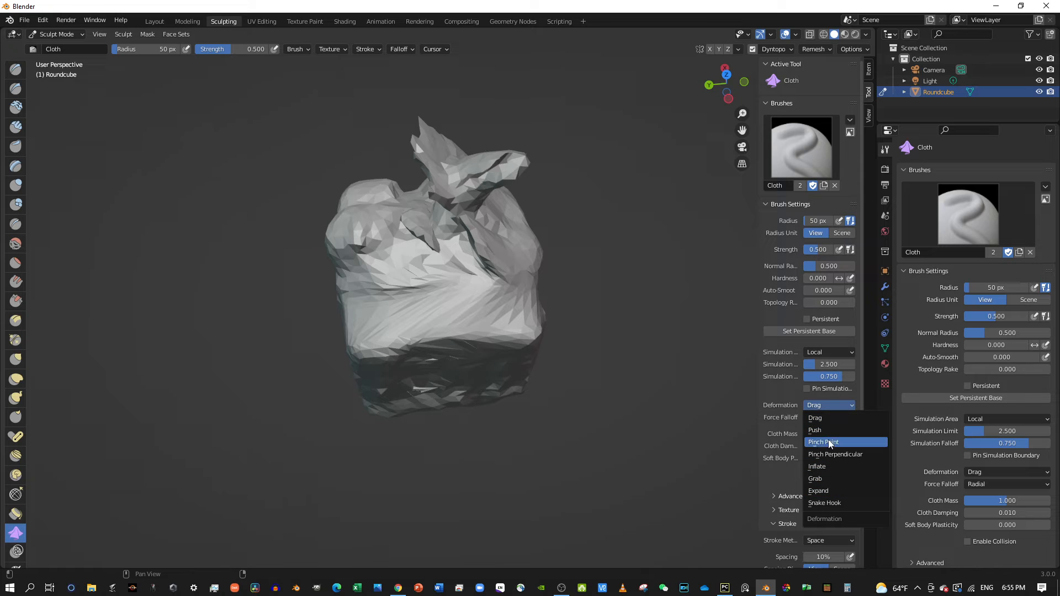
mouse_move(449, 308)
mouse_down()
mouse_move(450, 298)
mouse_move(421, 315)
mouse_move(473, 286)
mouse_move(486, 326)
mouse_move(534, 358)
mouse_up()
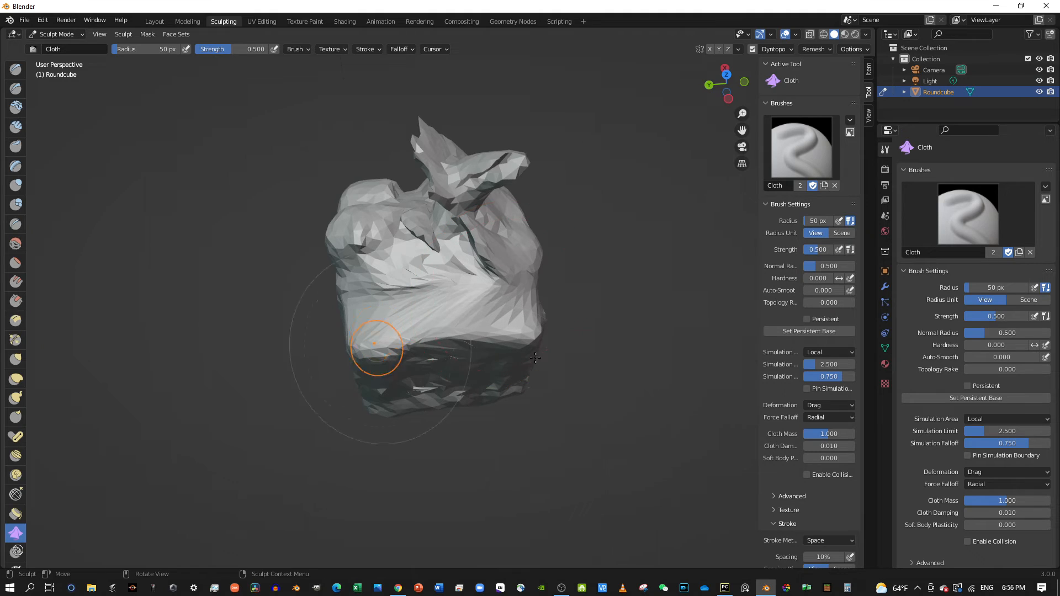
click(831, 417)
click(843, 418)
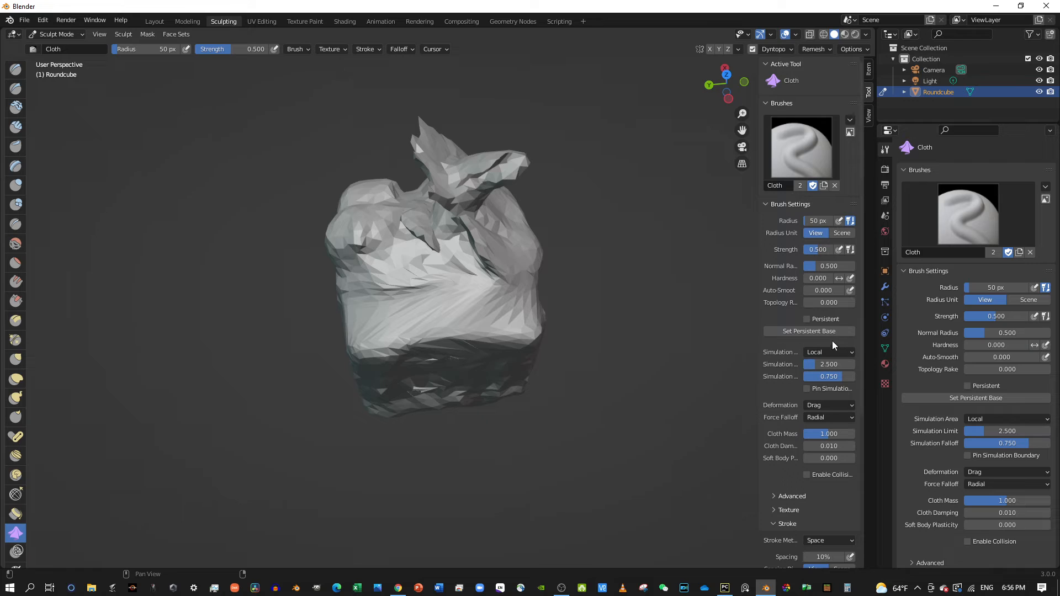
scroll(825, 506, down, 2)
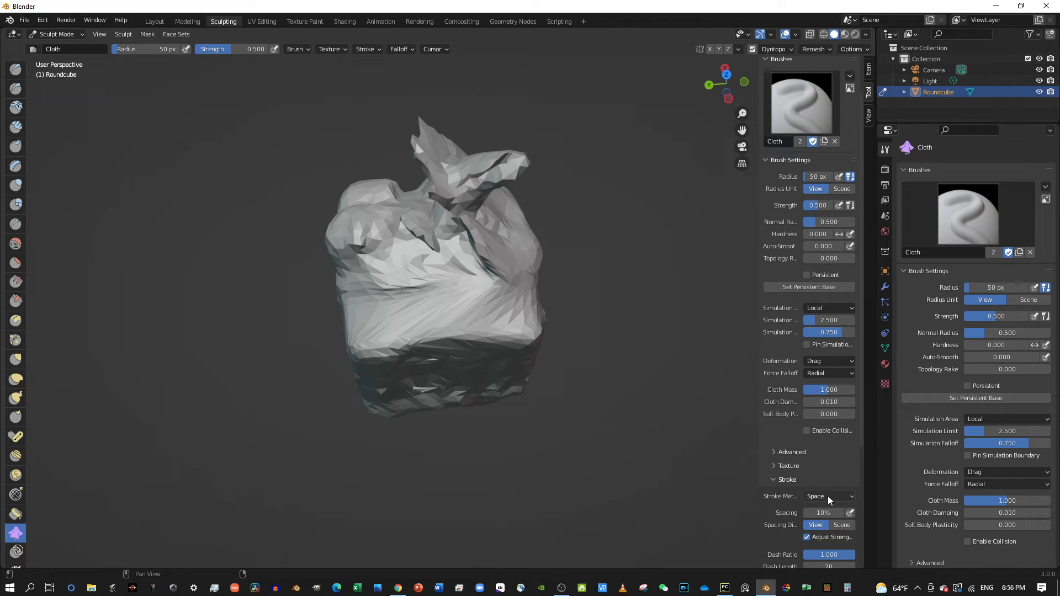
scroll(828, 501, down, 8)
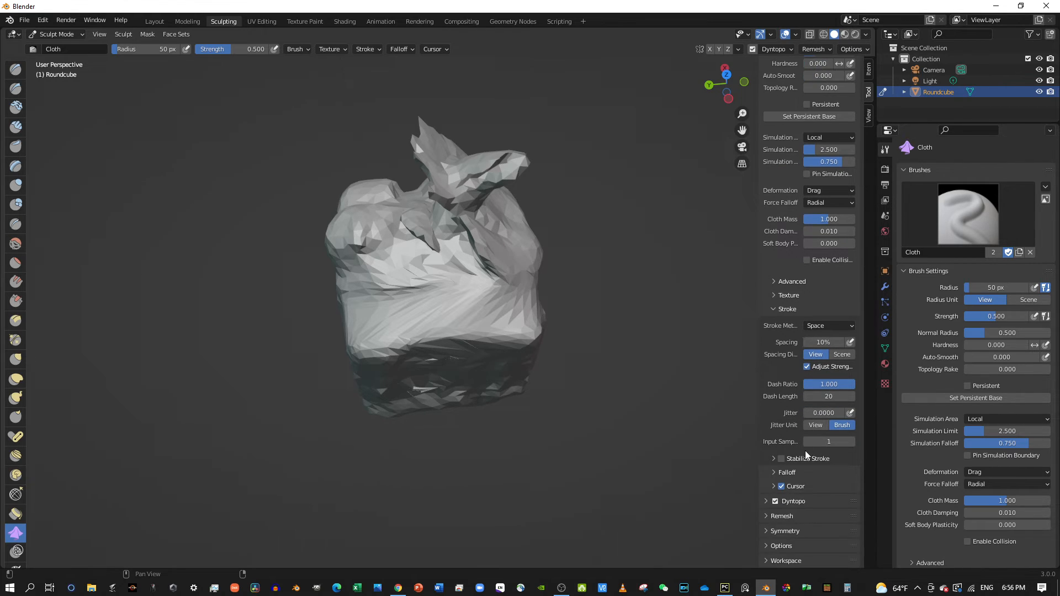
scroll(806, 462, up, 2)
Step: Apply Cloth brush strokes in Drag deformation to the sloping top surface and the side face
scroll(492, 301, up, 10)
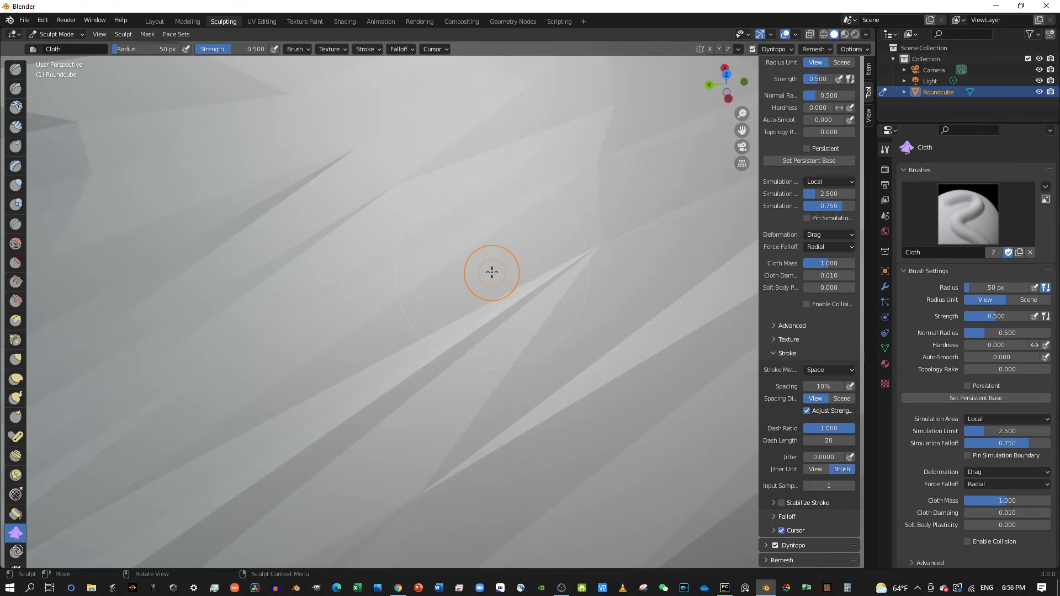
scroll(492, 285, down, 8)
mouse_move(491, 285)
mouse_down()
mouse_move(478, 297)
mouse_move(486, 314)
mouse_up()
scroll(486, 314, down, 5)
middle_drag(486, 331, 490, 443)
scroll(490, 443, up, 4)
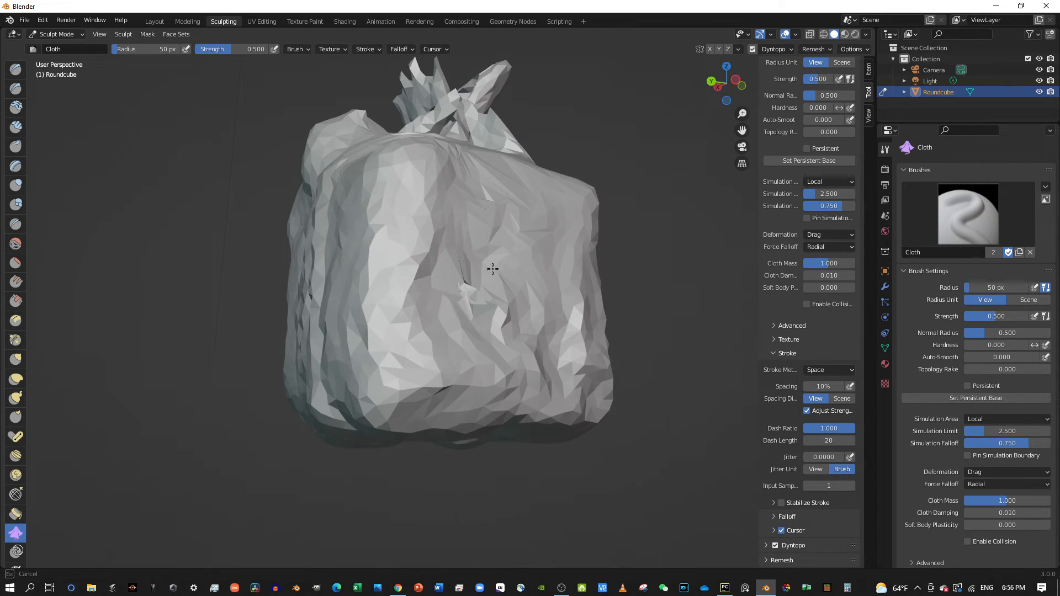
mouse_move(492, 269)
mouse_down()
mouse_move(486, 276)
mouse_move(544, 243)
mouse_move(529, 275)
mouse_up()
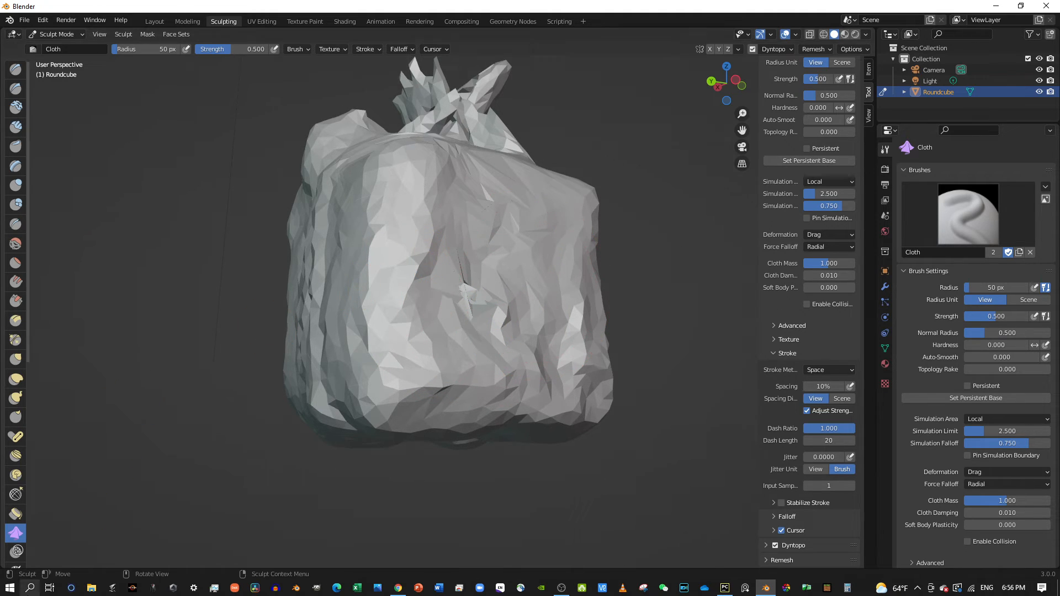
Step: Apply Simplify brush strokes down the side face below the sloping top surface
click(16, 550)
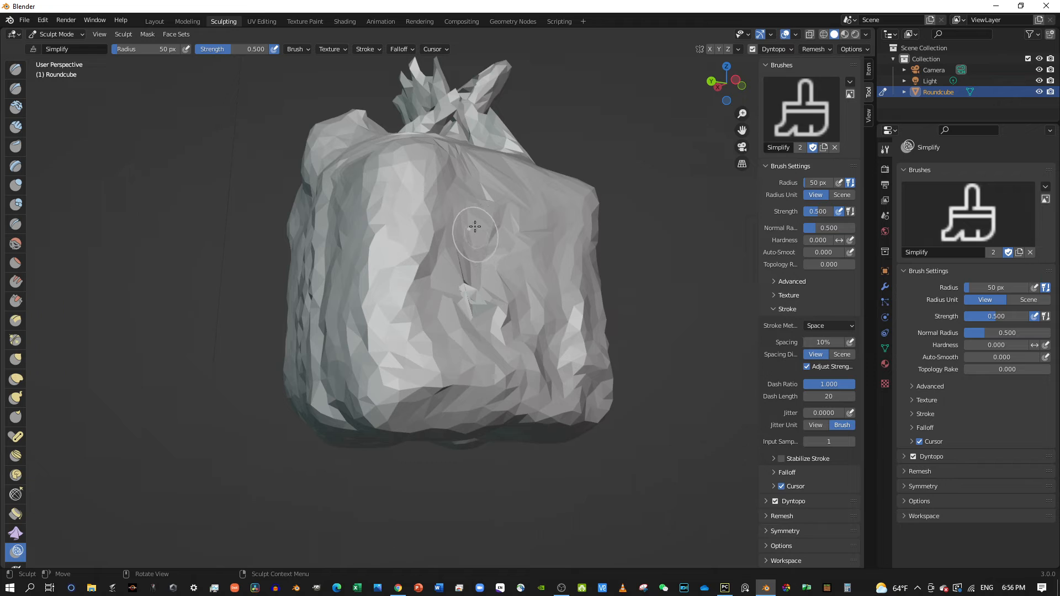
mouse_move(437, 182)
mouse_down()
mouse_move(439, 225)
mouse_move(410, 240)
mouse_up()
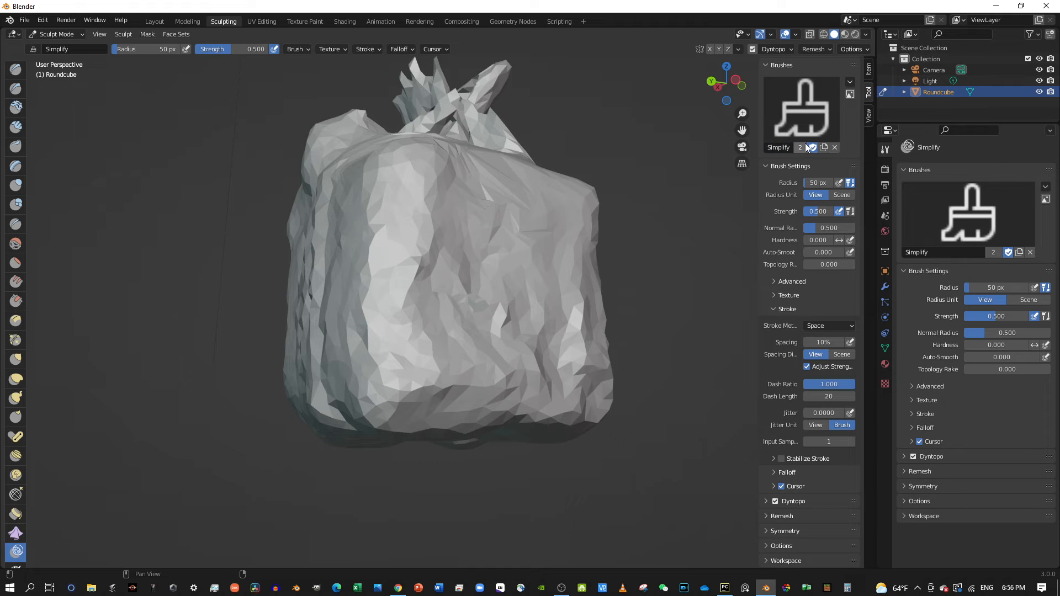
drag(466, 284, 466, 284)
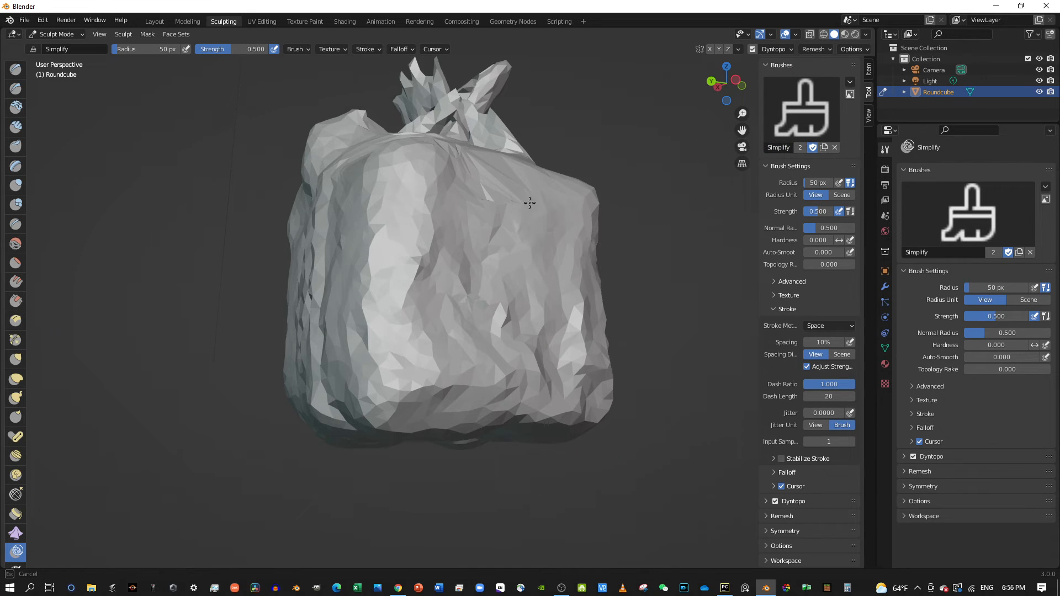
drag(442, 252, 367, 395)
scroll(22, 538, down, 3)
scroll(19, 545, down, 1)
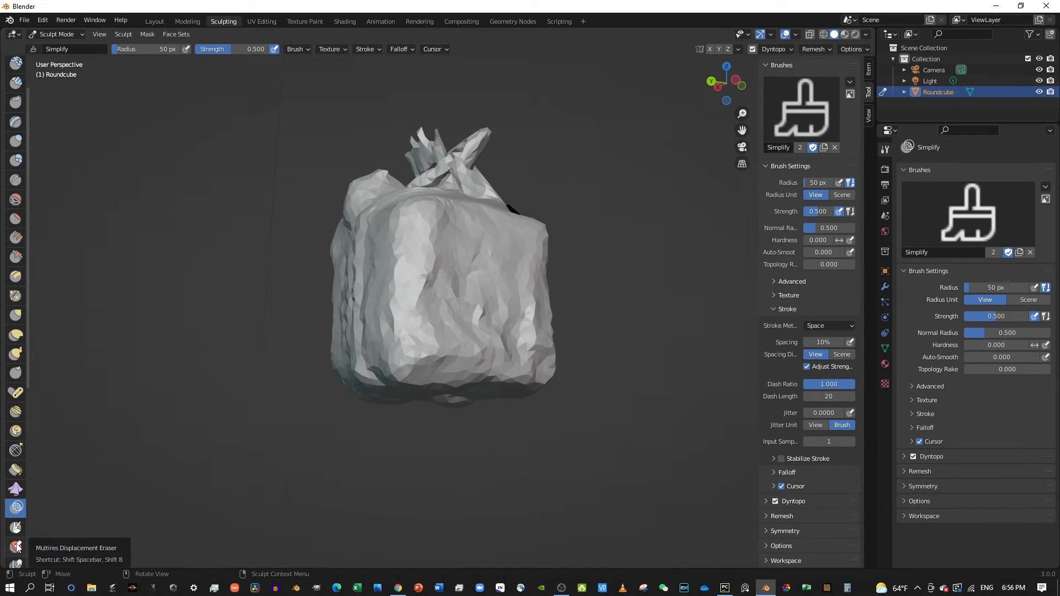
Step: Paint a mask over the middle of the side face with the Mask brush in Add direction
click(17, 529)
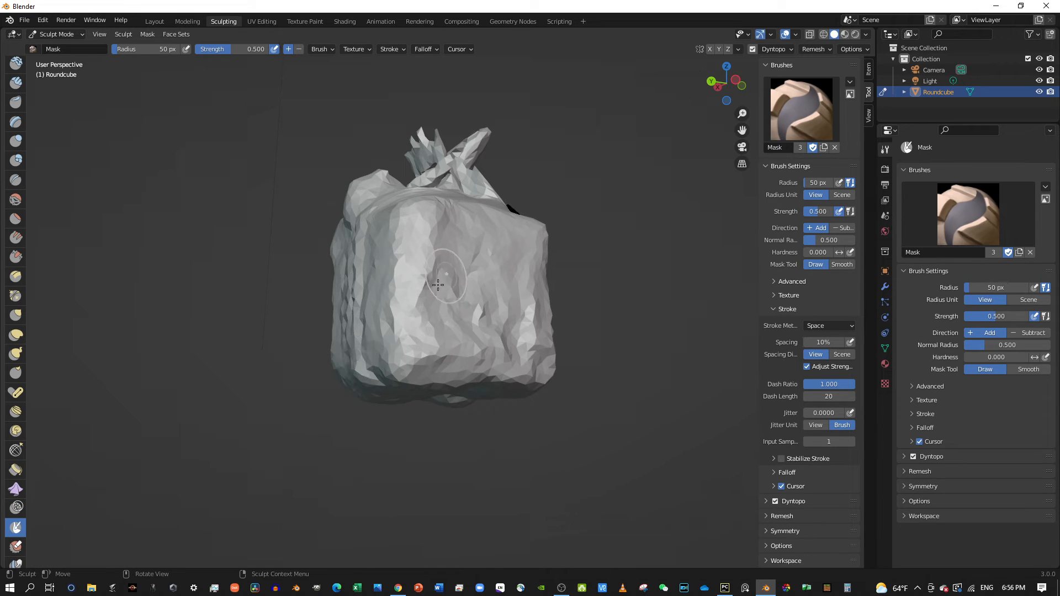
mouse_move(438, 285)
mouse_down()
mouse_move(447, 300)
mouse_move(494, 301)
mouse_move(469, 249)
mouse_move(516, 283)
mouse_move(436, 315)
mouse_move(425, 299)
mouse_move(496, 232)
mouse_move(408, 297)
mouse_move(413, 309)
mouse_move(426, 296)
mouse_up()
middle_drag(425, 296, 469, 367)
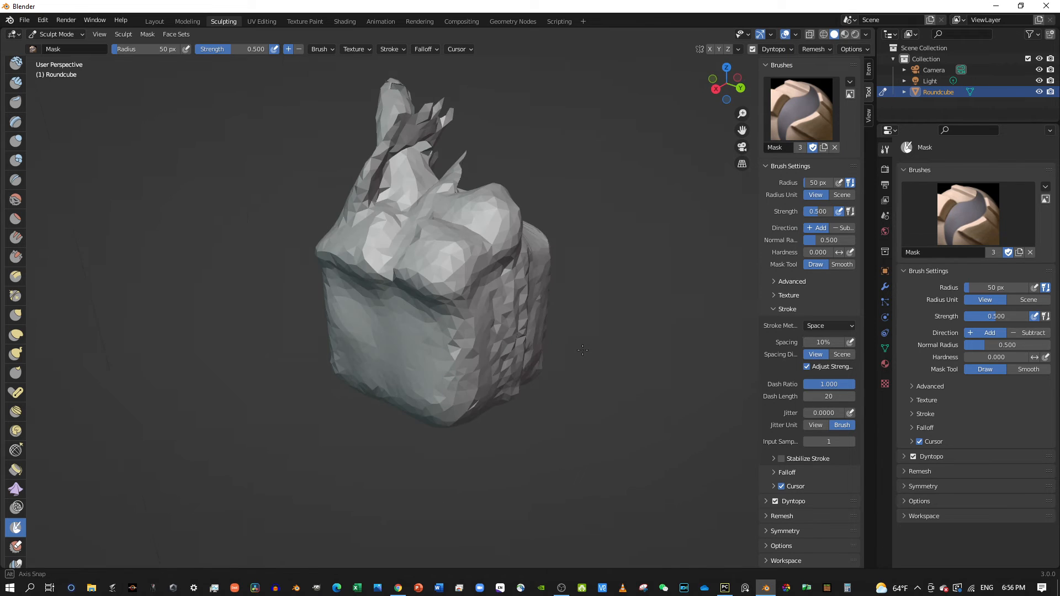
mouse_move(477, 308)
mouse_down()
mouse_move(444, 408)
mouse_move(433, 281)
mouse_move(397, 397)
mouse_move(416, 306)
mouse_move(425, 397)
mouse_move(485, 342)
mouse_move(505, 298)
mouse_move(491, 341)
mouse_move(519, 309)
mouse_move(420, 265)
mouse_move(508, 298)
mouse_move(524, 293)
mouse_move(359, 260)
mouse_move(519, 271)
mouse_move(445, 248)
mouse_move(353, 254)
mouse_move(486, 199)
mouse_move(409, 160)
mouse_move(383, 131)
mouse_move(419, 171)
mouse_move(396, 117)
mouse_up()
middle_drag(402, 138, 236, 186)
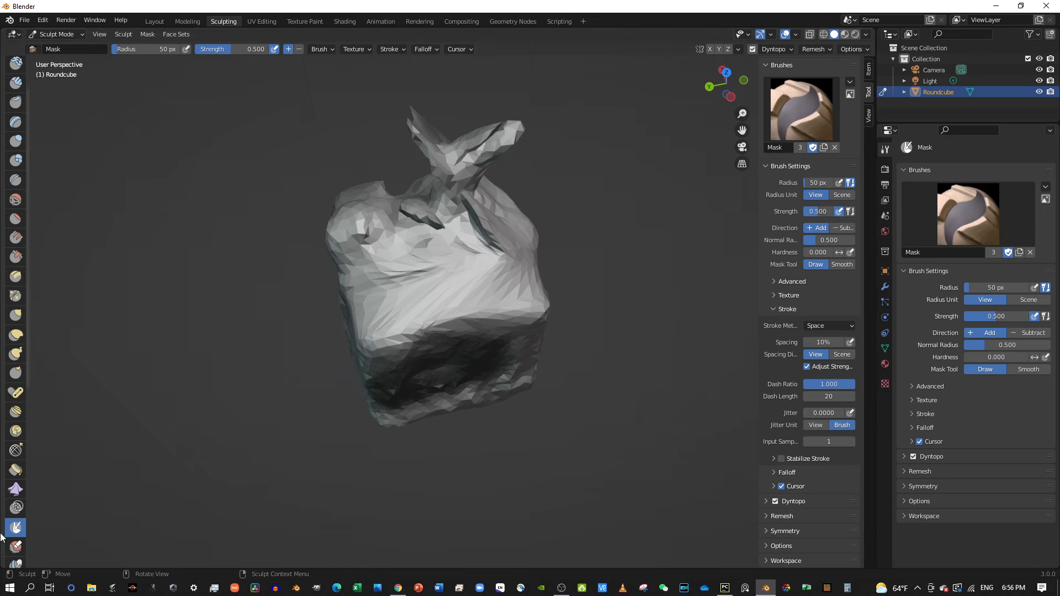
Step: Try the Multires Displacement Eraser brush on the masked side face
click(17, 546)
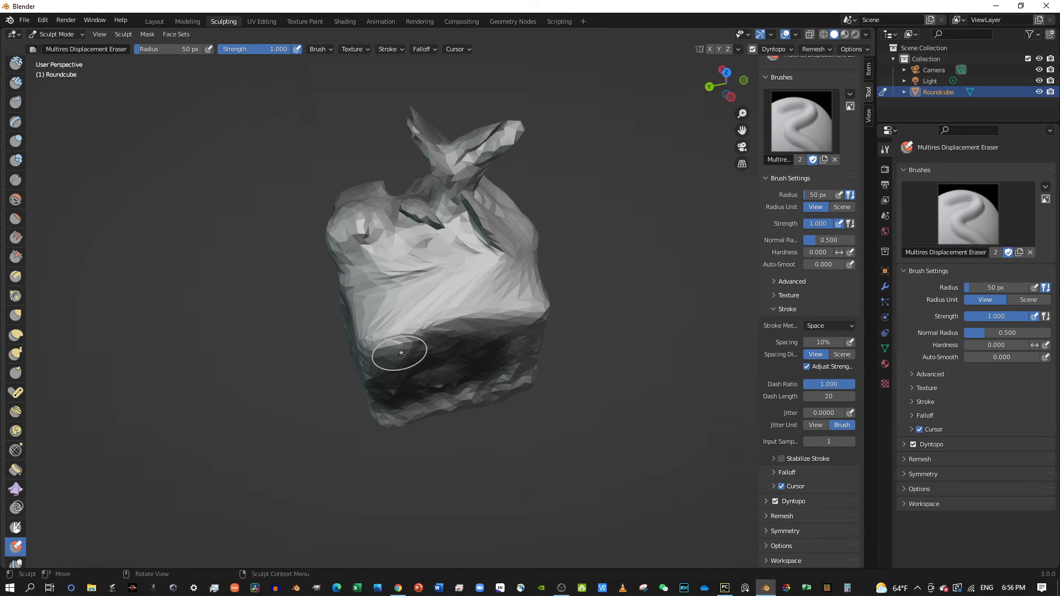
mouse_move(400, 353)
mouse_down()
mouse_move(438, 340)
mouse_move(381, 384)
mouse_up()
middle_drag(374, 386, 386, 271)
drag(385, 270, 424, 309)
scroll(22, 554, down, 2)
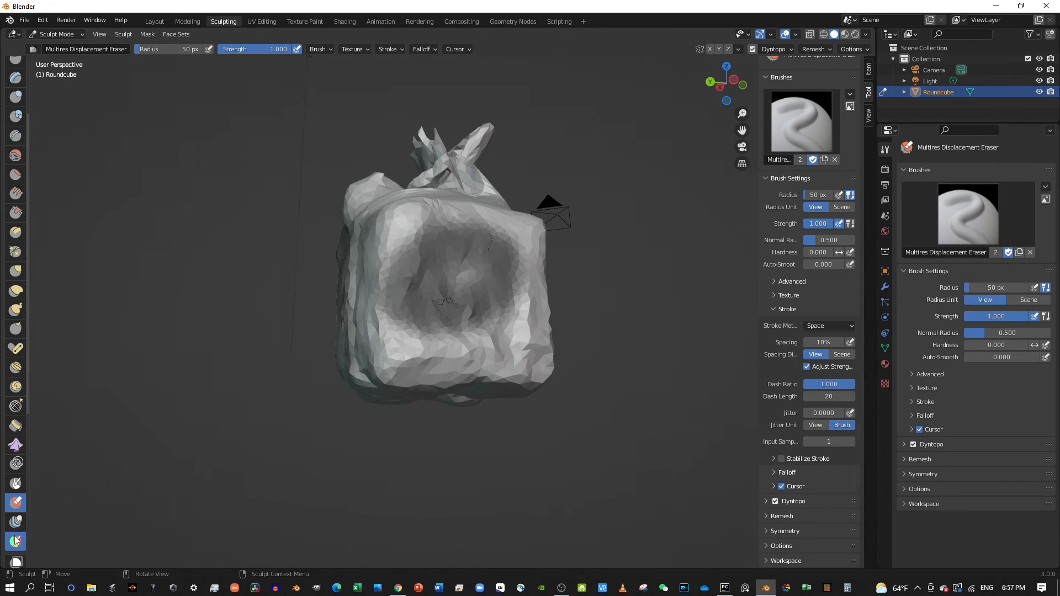
Step: Try to paint a face set over the masked side face with the Draw Face Sets brush
click(16, 541)
mouse_move(433, 265)
mouse_down()
mouse_move(449, 351)
mouse_move(406, 366)
mouse_up()
middle_drag(479, 280, 437, 301)
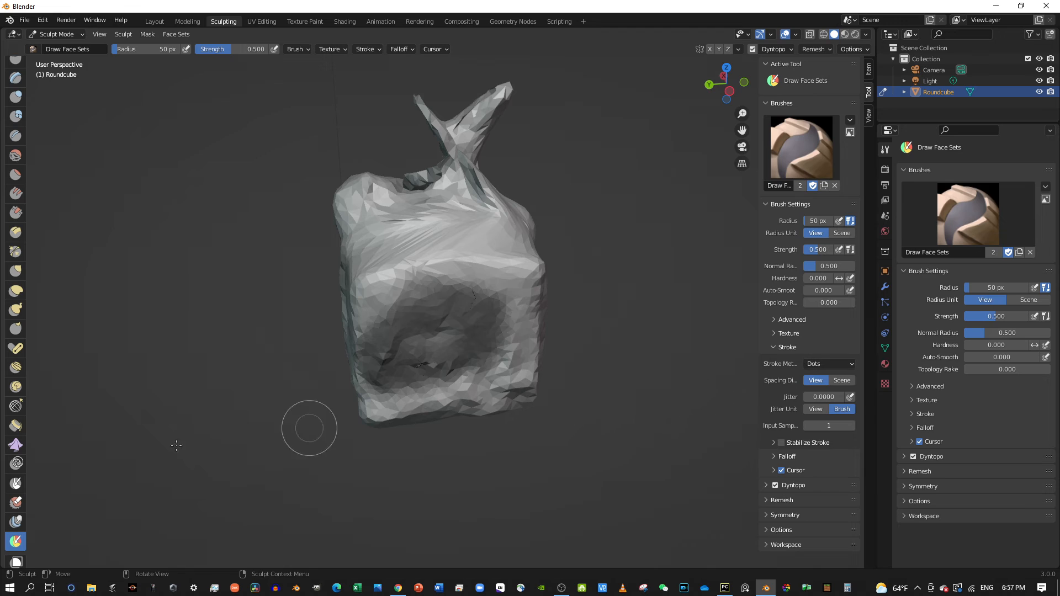
Step: Look through the remaining mask, face set, trim and transform tools and reselect the Mask brush
scroll(15, 538, down, 2)
scroll(19, 530, down, 3)
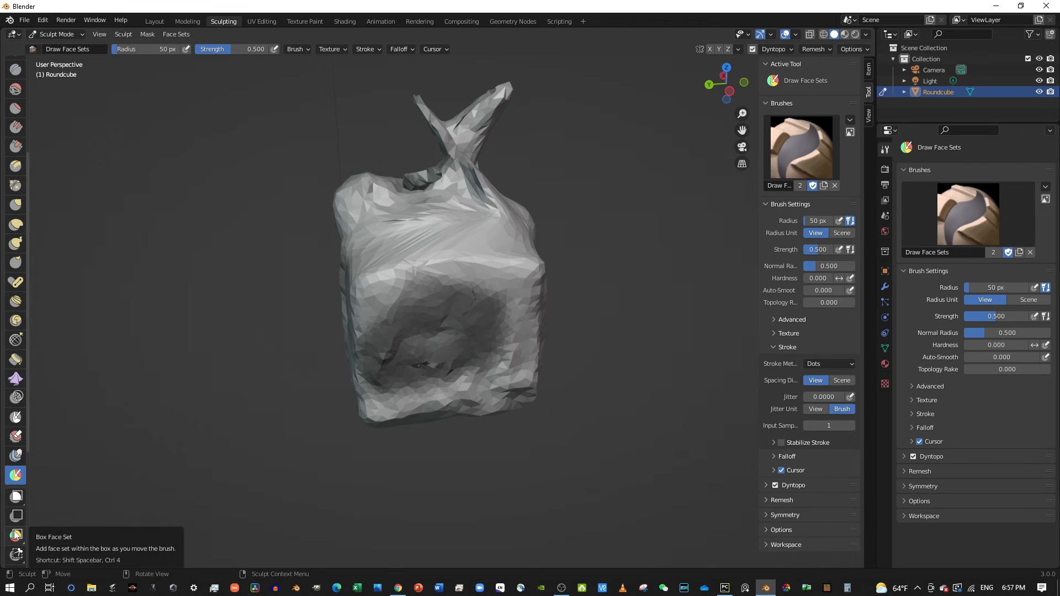
scroll(19, 527, down, 5)
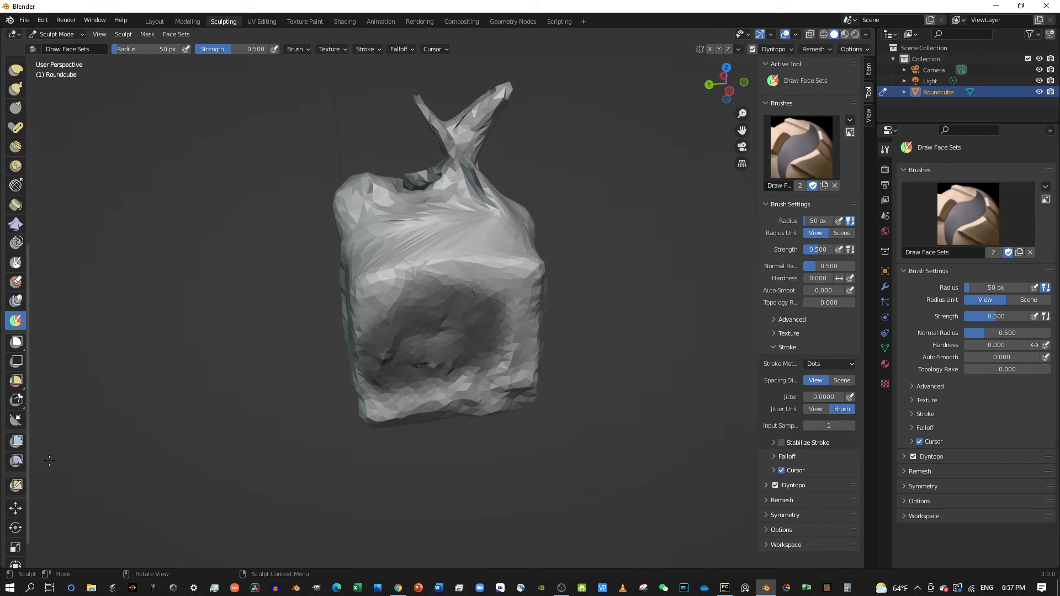
scroll(35, 316, up, 1)
click(16, 267)
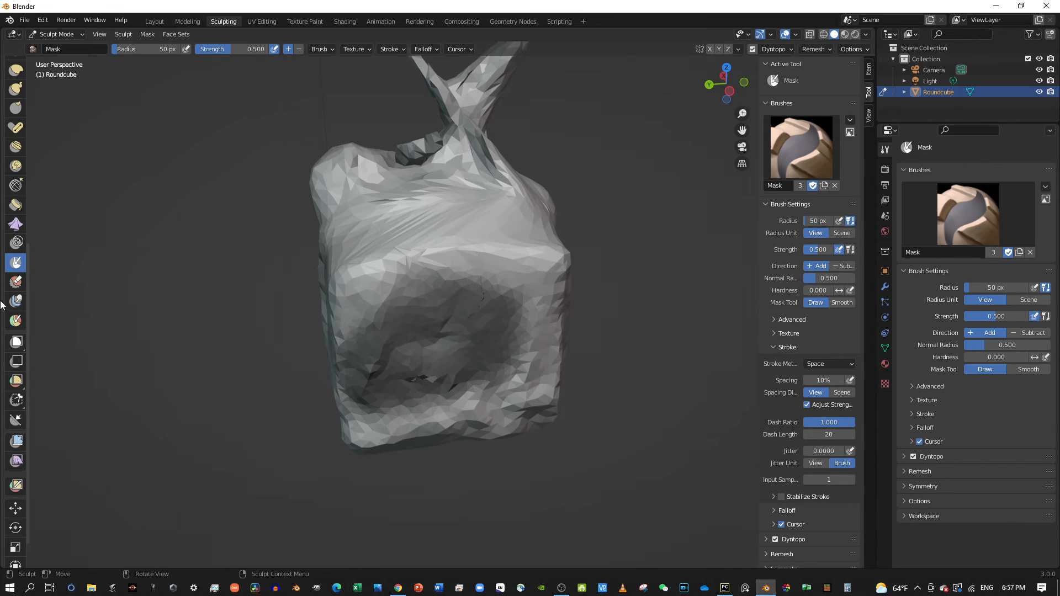
scroll(5, 499, down, 2)
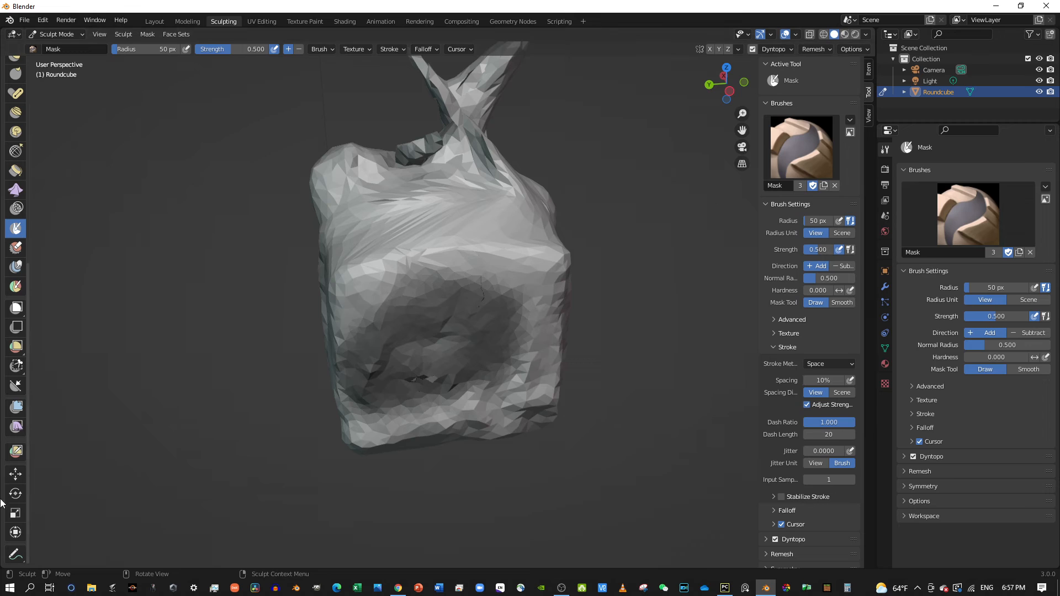
Step: Draw several freehand annotation strokes with 3D Cursor placement across the horns and the sloping top surface
click(13, 556)
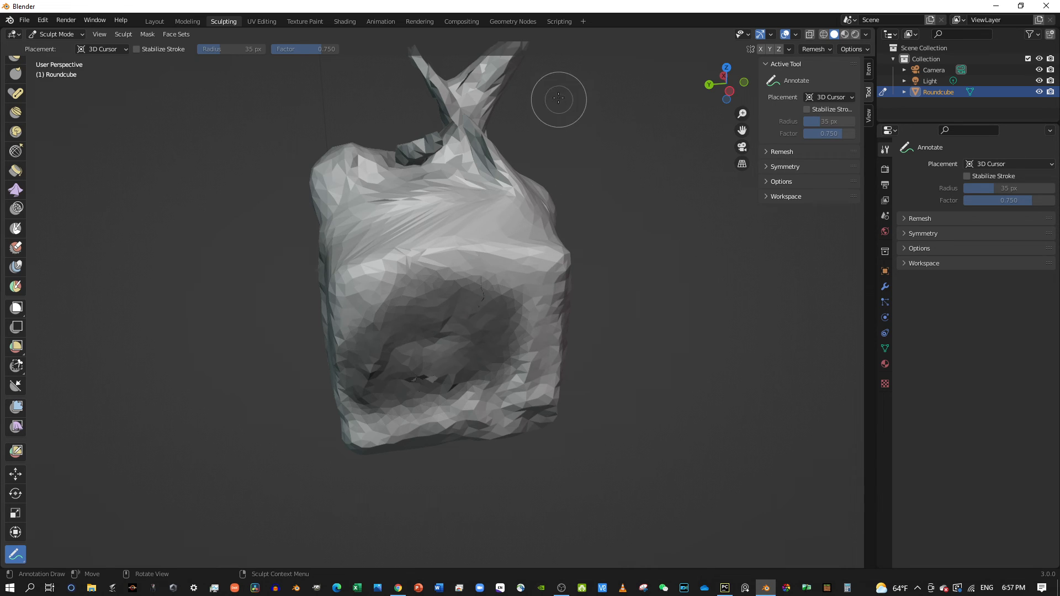
mouse_move(556, 109)
mouse_down()
mouse_move(544, 132)
mouse_move(466, 182)
mouse_move(691, 200)
mouse_up()
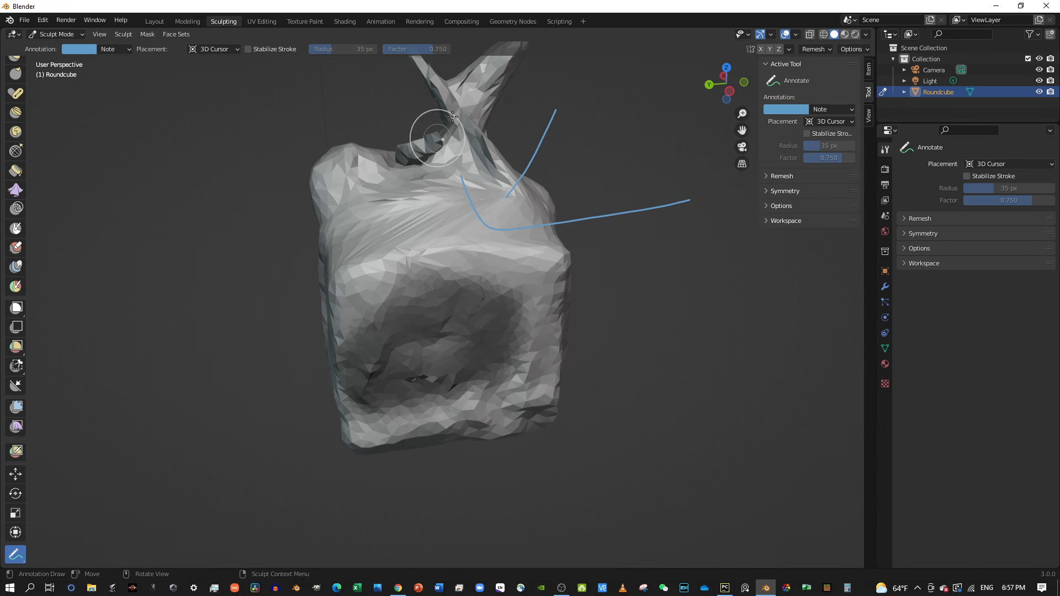
drag(468, 100, 513, 99)
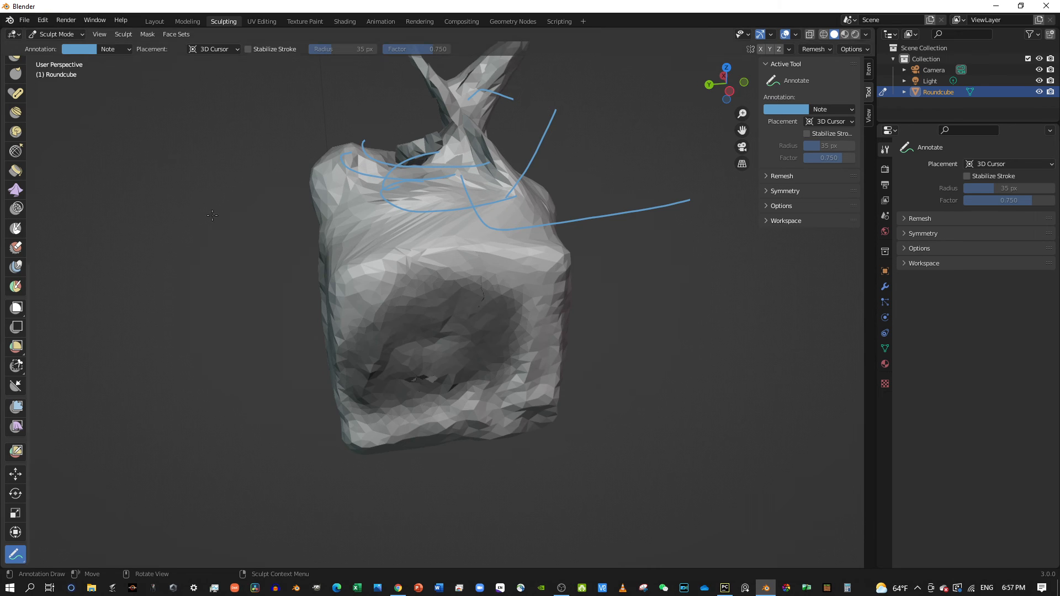
Step: Undo the annotation strokes that follow the first one beside the horns, and choose Solid viewport shading
key(ctrl+z)
key(ctrl+z)
key(ctrl+z)
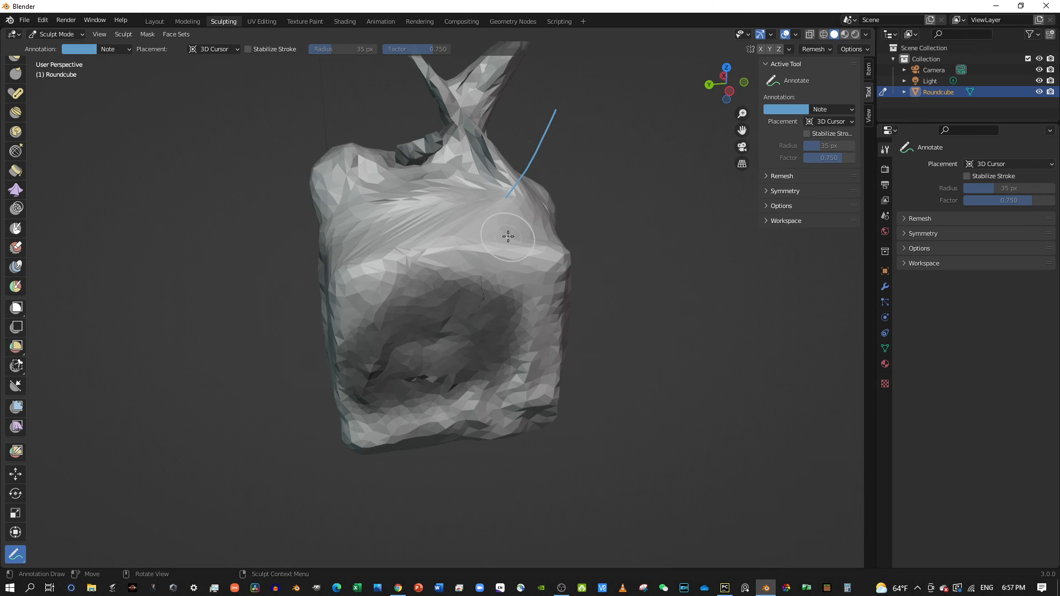
key(z)
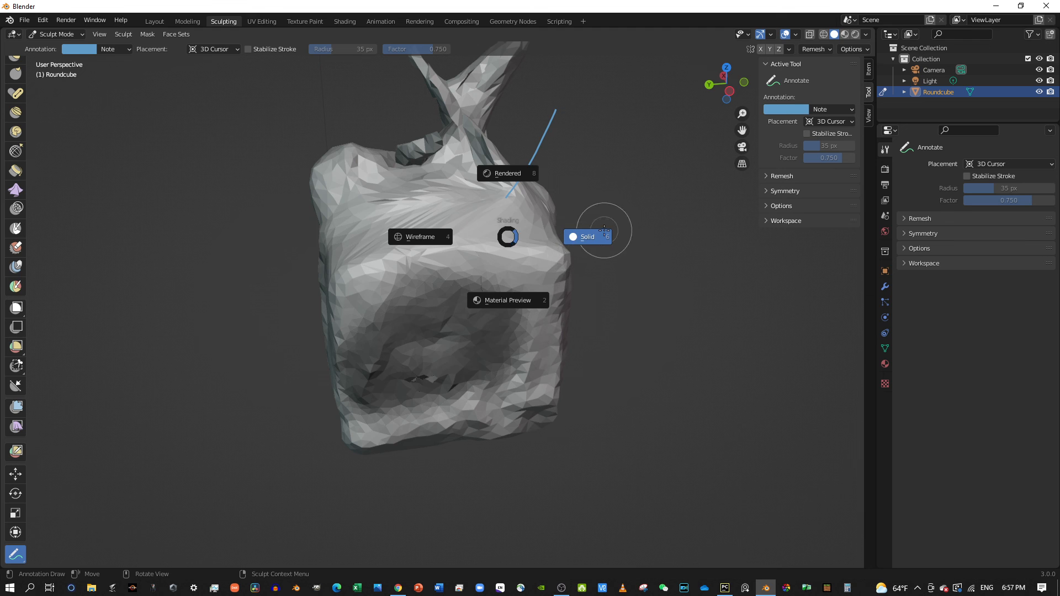
click(624, 249)
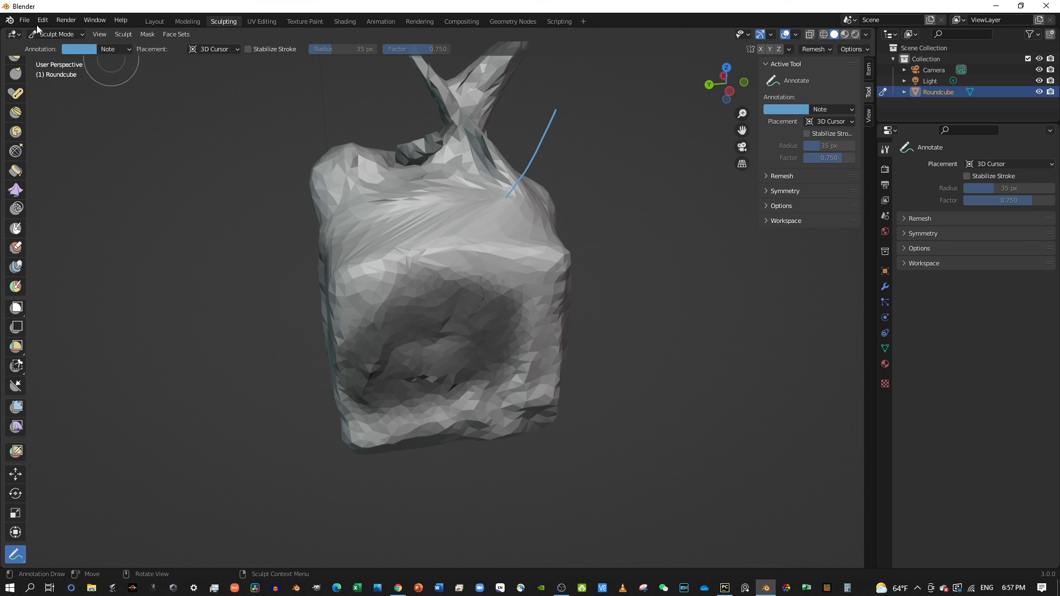
Step: Switch to the Layout workspace and view the sculpted round cube from above and below
click(154, 21)
middle_drag(528, 194, 100, 153)
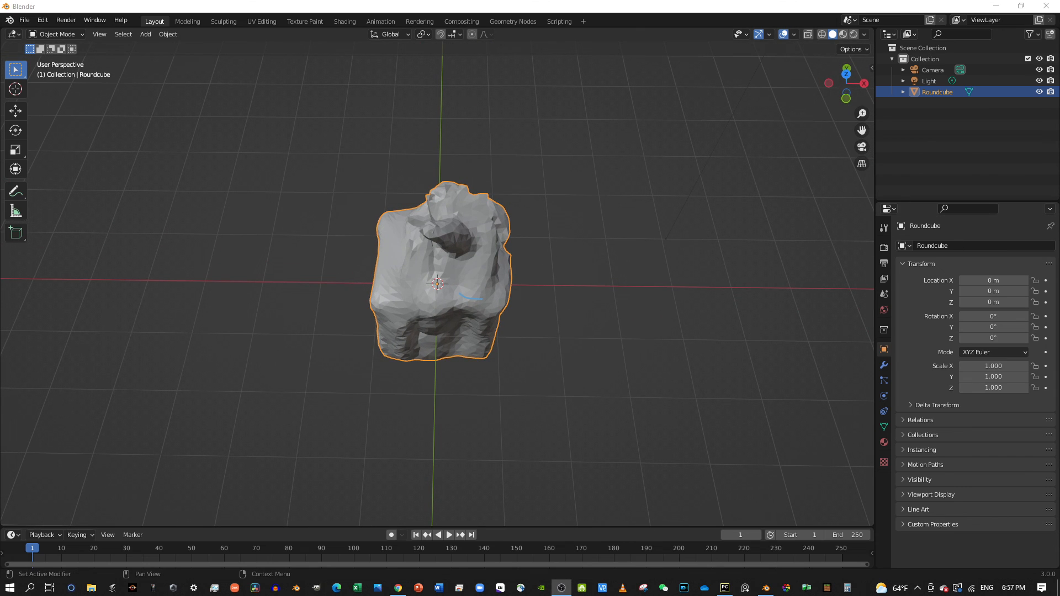
middle_drag(849, 330, 793, 301)
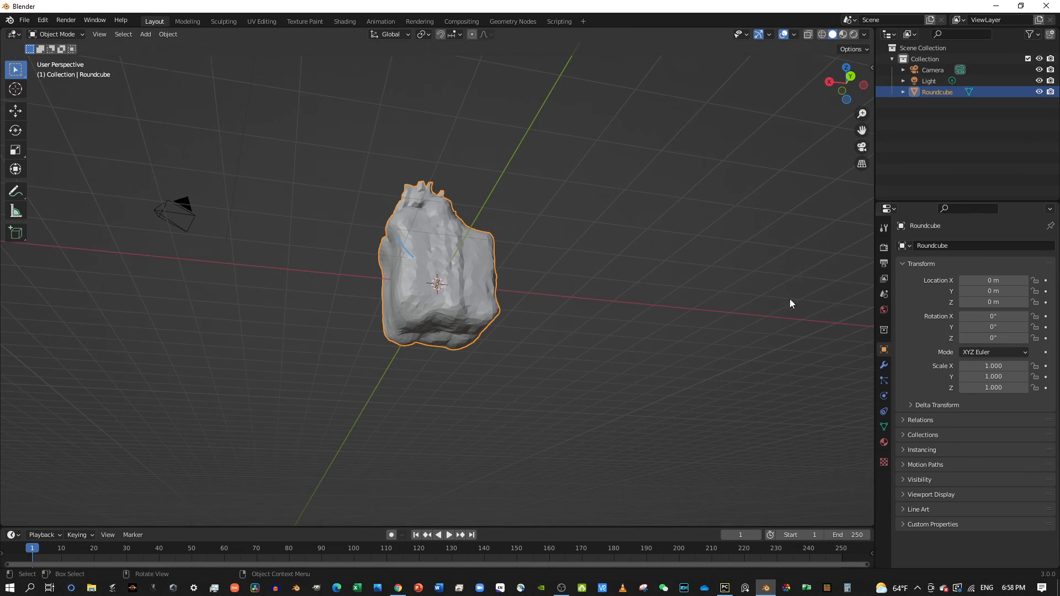